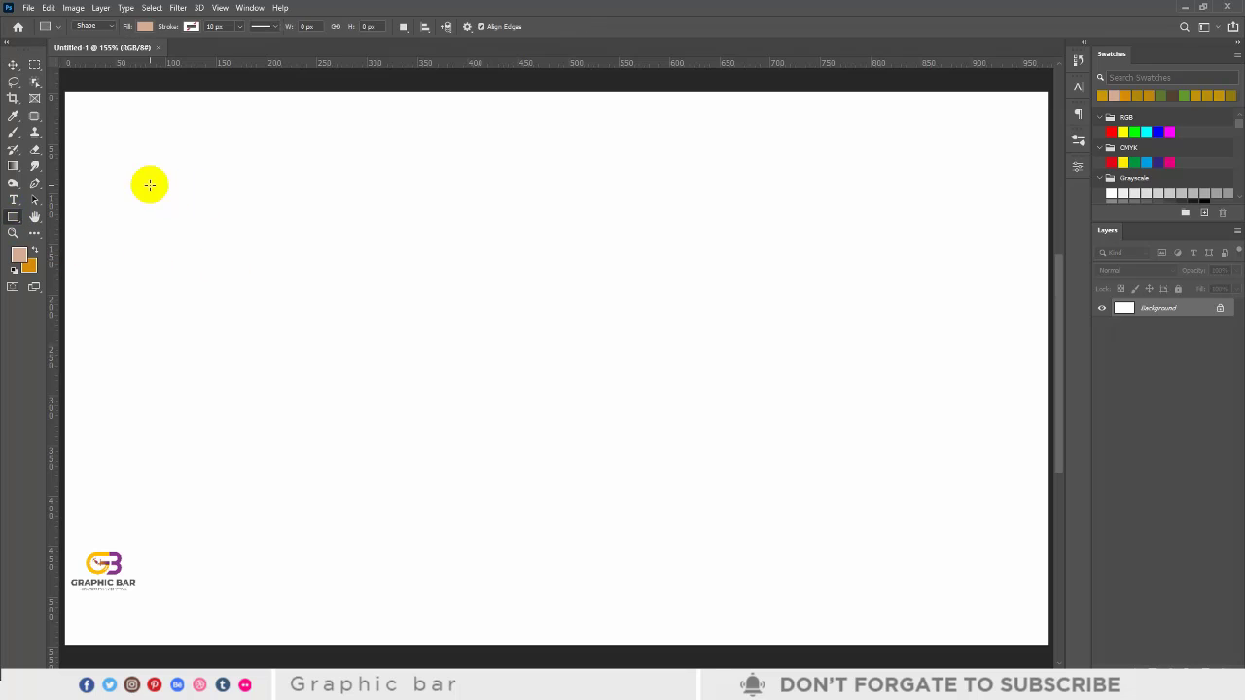
Draw a rectangle about 649 by 392 px on the canvas and round all four corners to 196 px.
left_click_drag(139, 168, 792, 562)
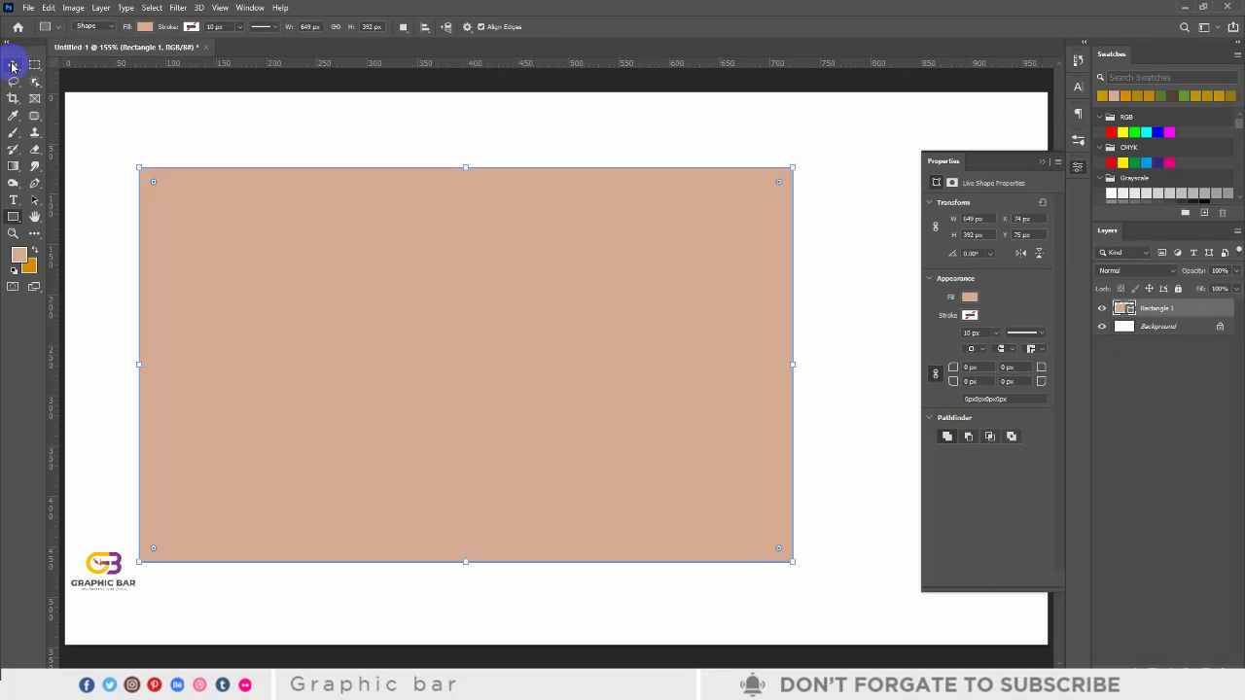
left_click(12, 65)
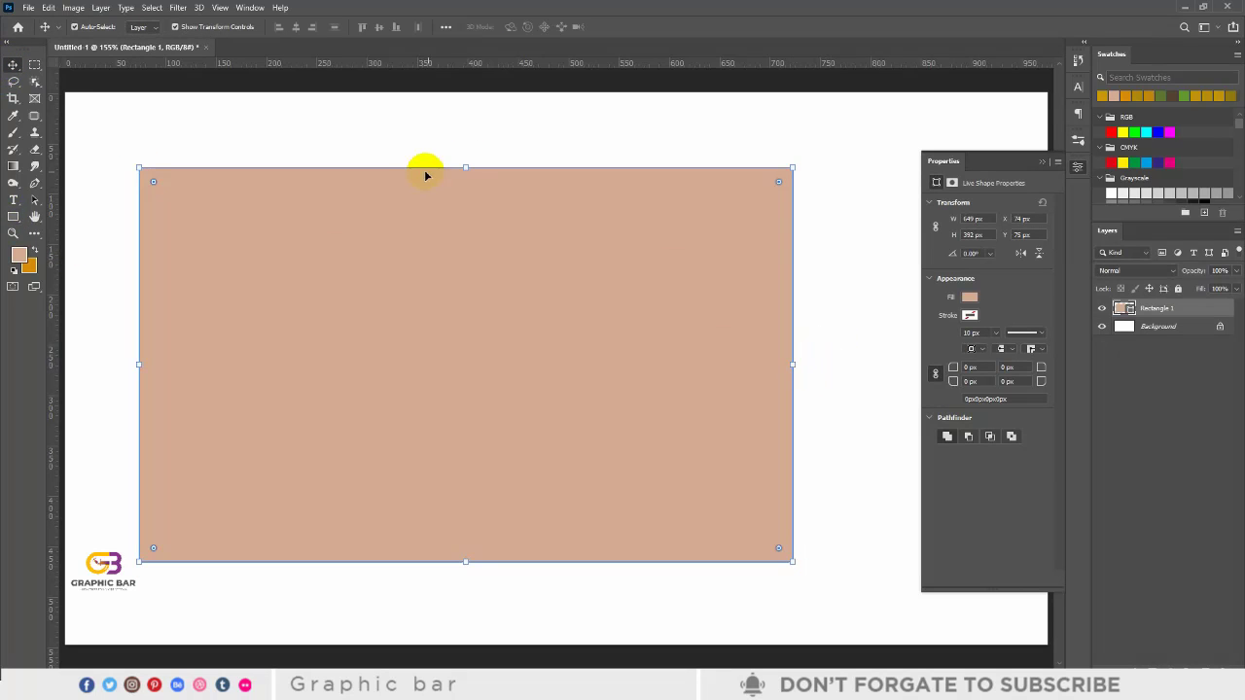
left_click(957, 368)
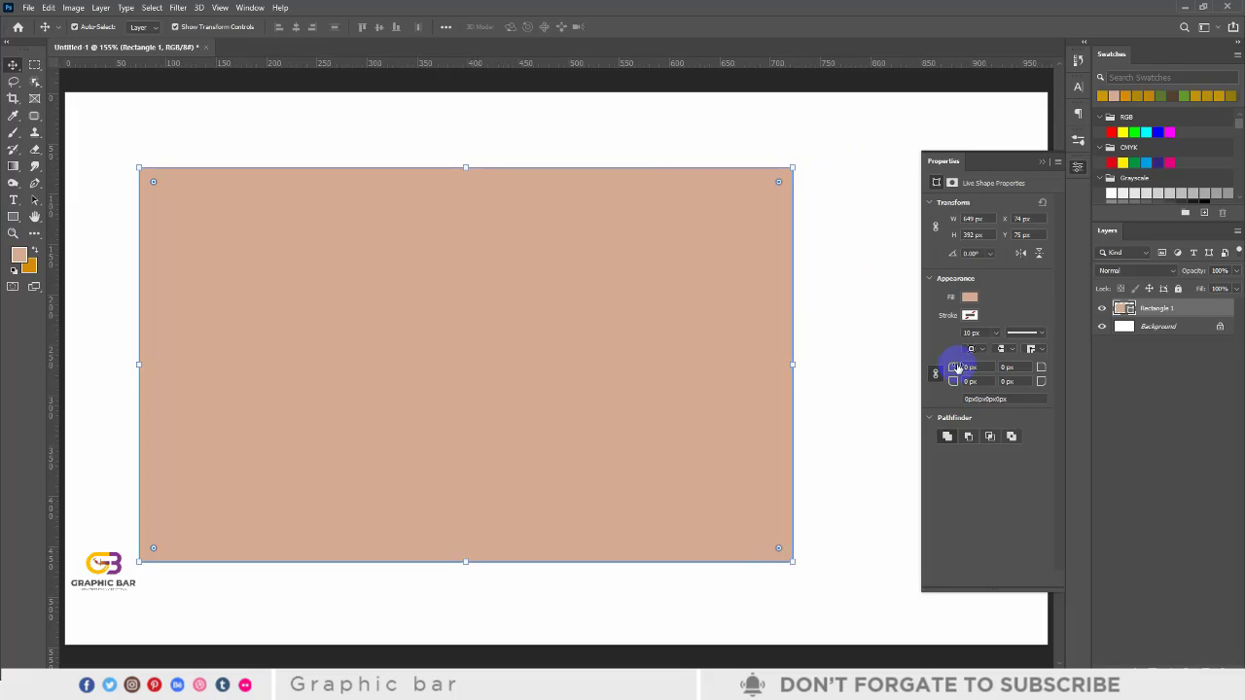
left_click_drag(952, 367, 553, 380)
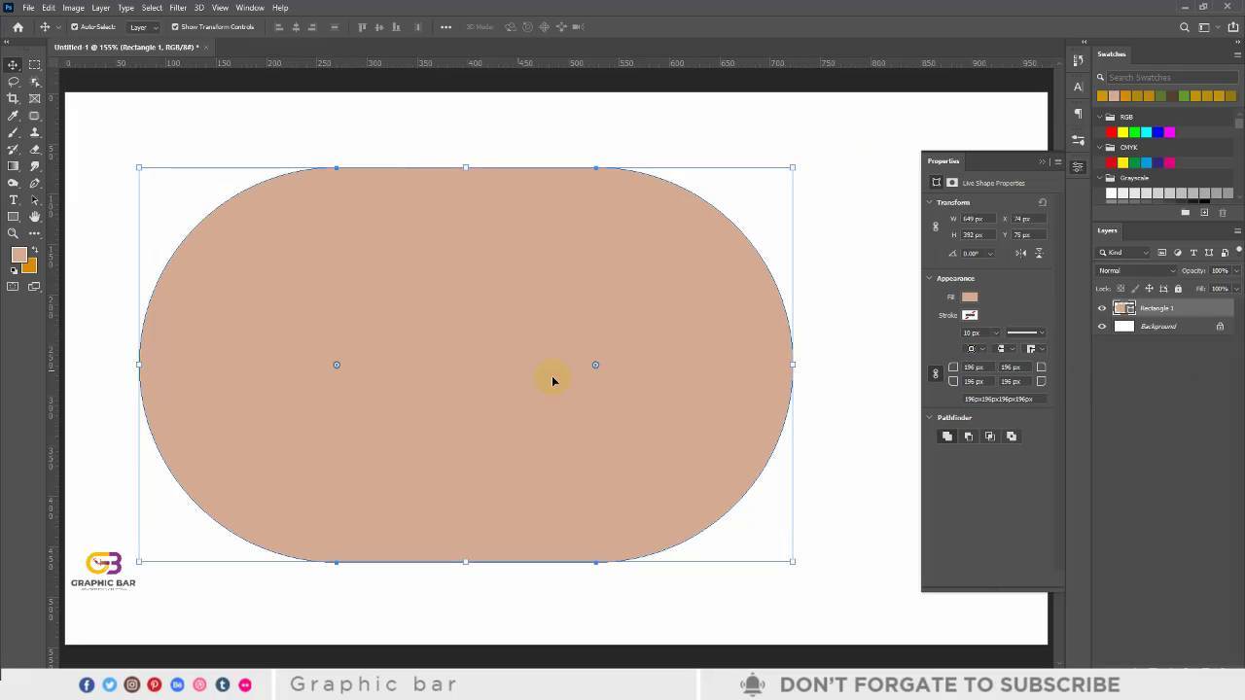
Move the rounded shape to the canvas's left edge and duplicate it down to the lower right at about X 251, Y 157 px.
left_click_drag(526, 341, 455, 296)
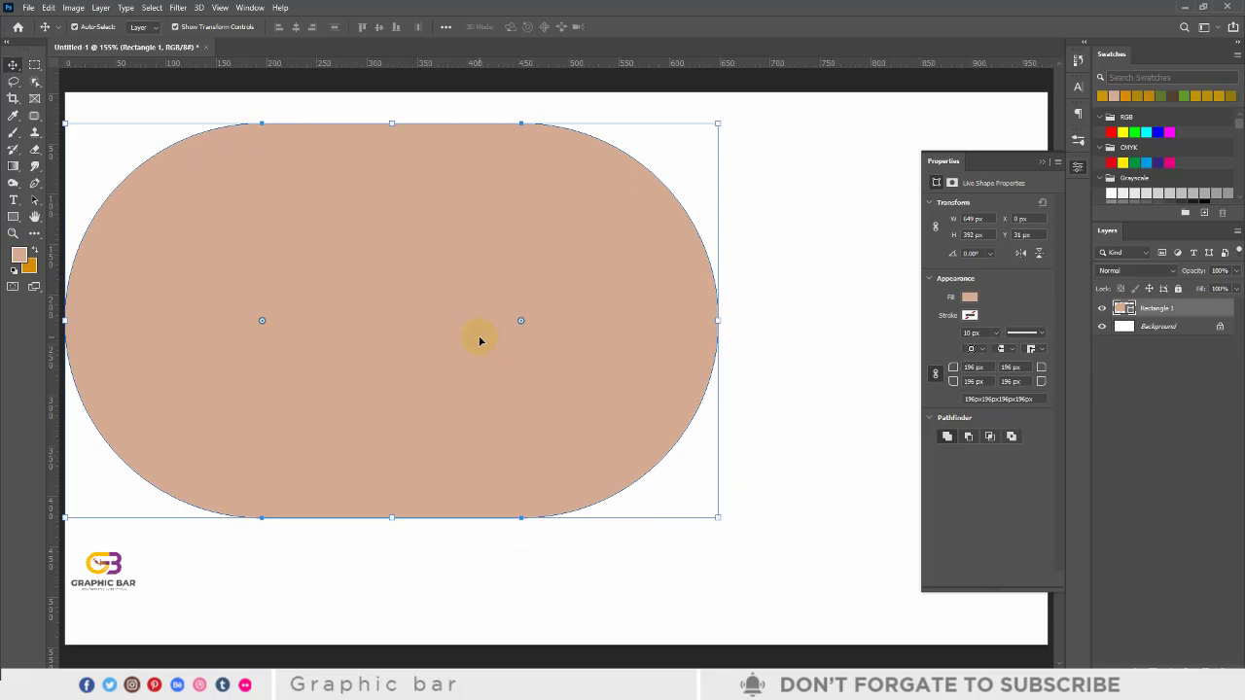
left_click_drag(479, 341, 678, 447)
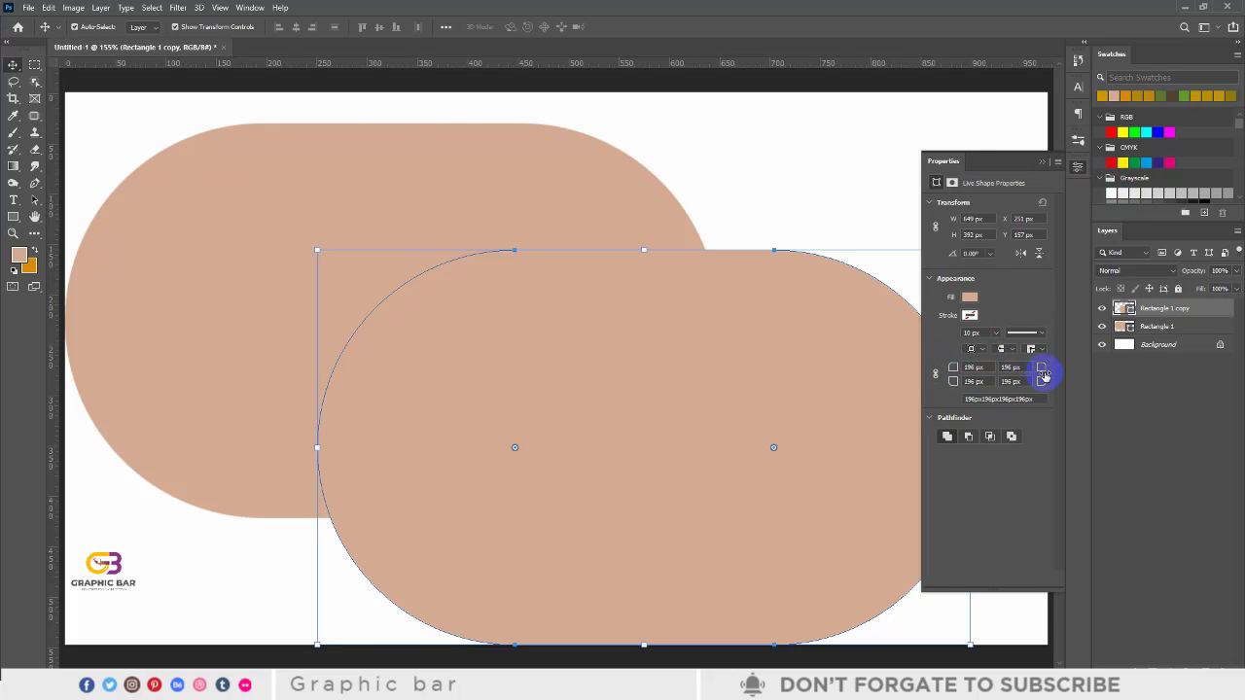
Reduce only the duplicate's upper-right corner radius to about 53 px and deselect the shape.
left_click_drag(1043, 367, 939, 379)
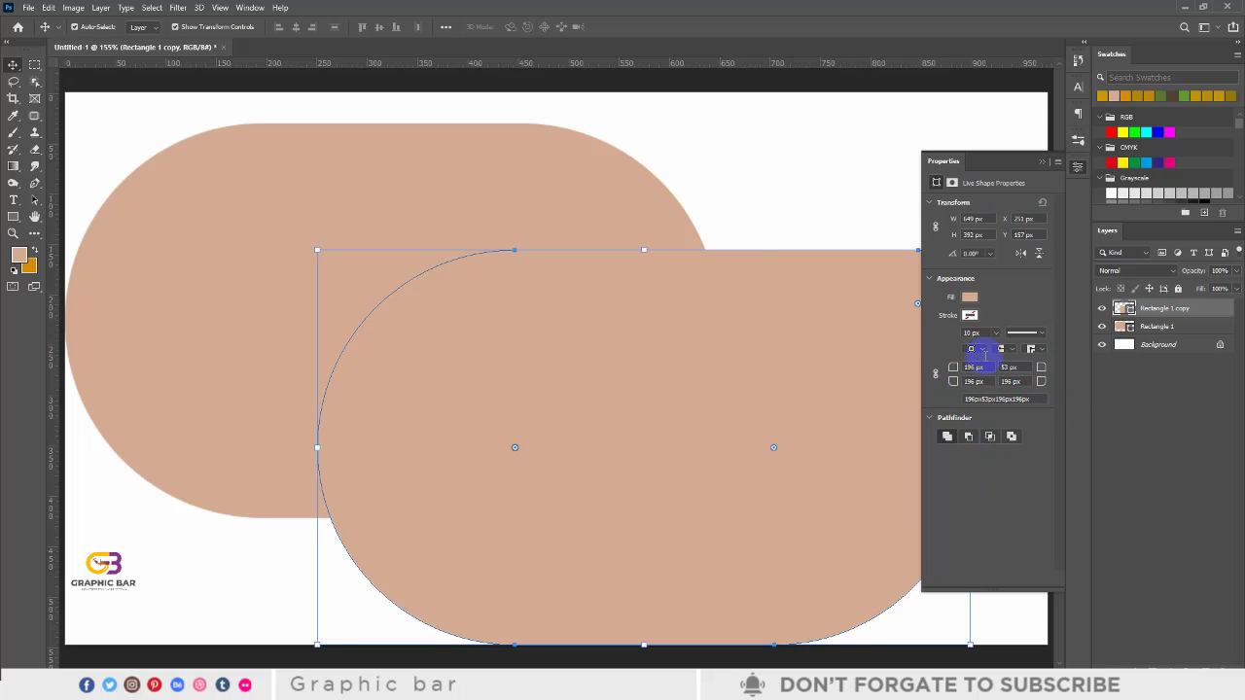
left_click(1038, 162)
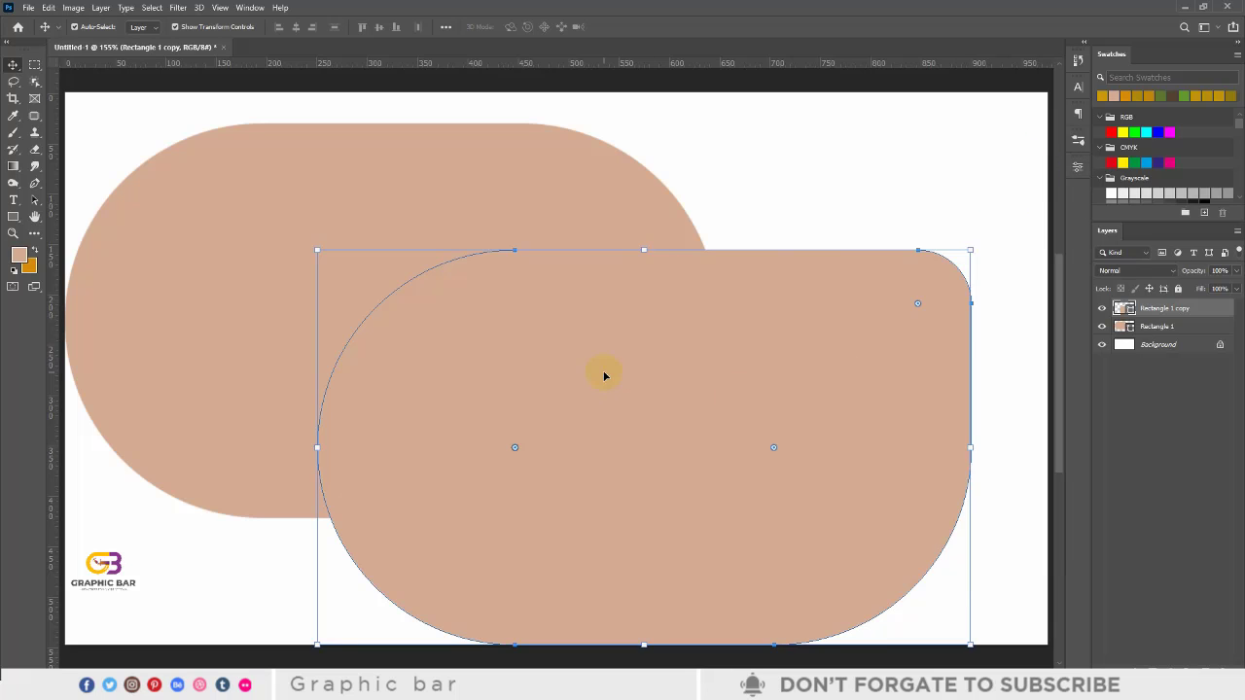
scroll(598, 378, "down", 2)
left_click(992, 305)
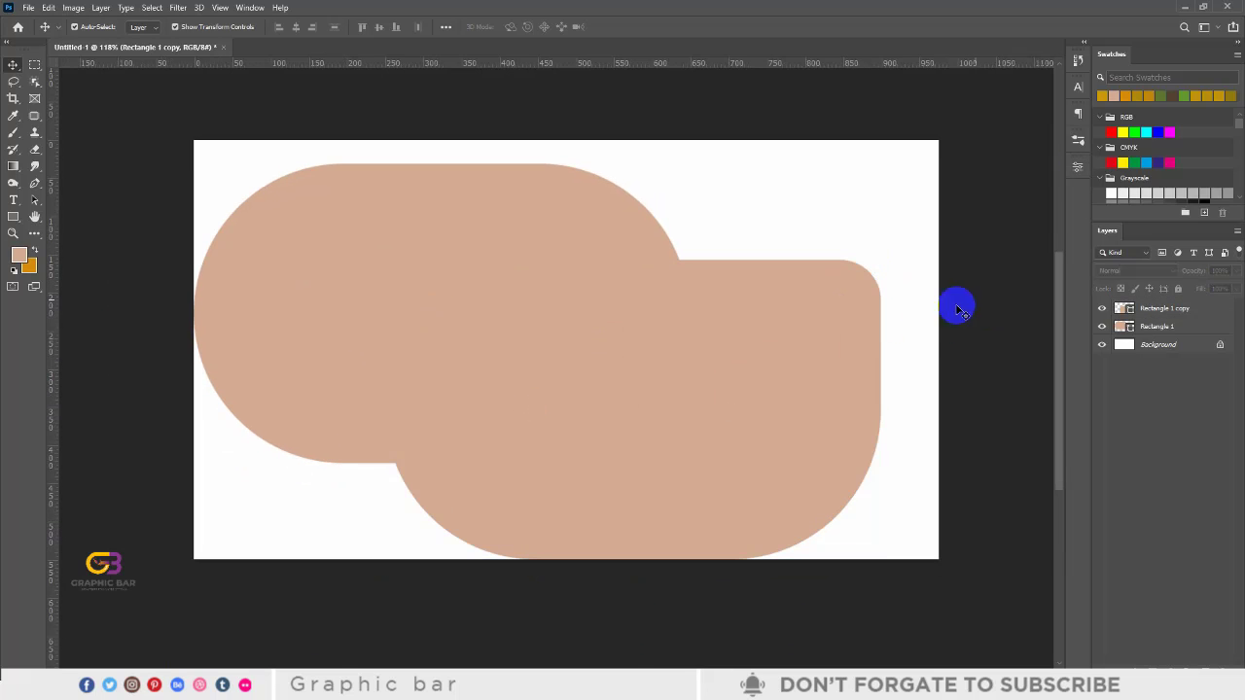
Move the original rounded shape slightly up, close to the canvas's upper edge.
left_click(392, 228)
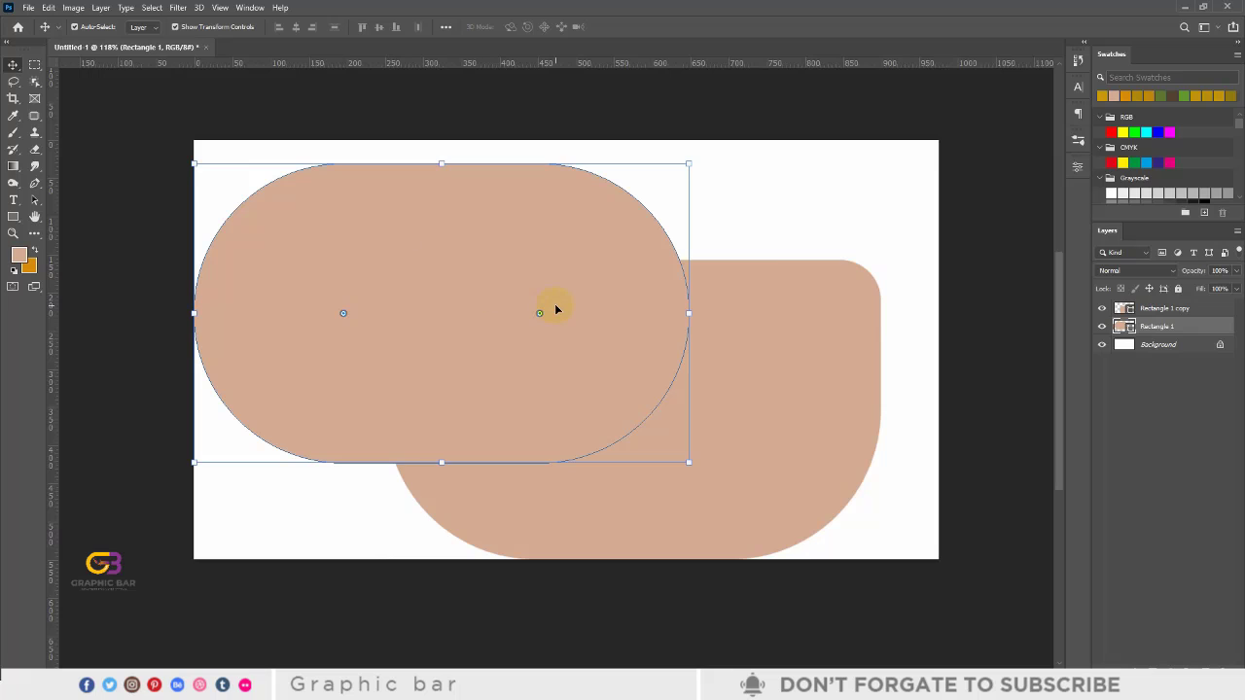
left_click_drag(541, 237, 480, 267)
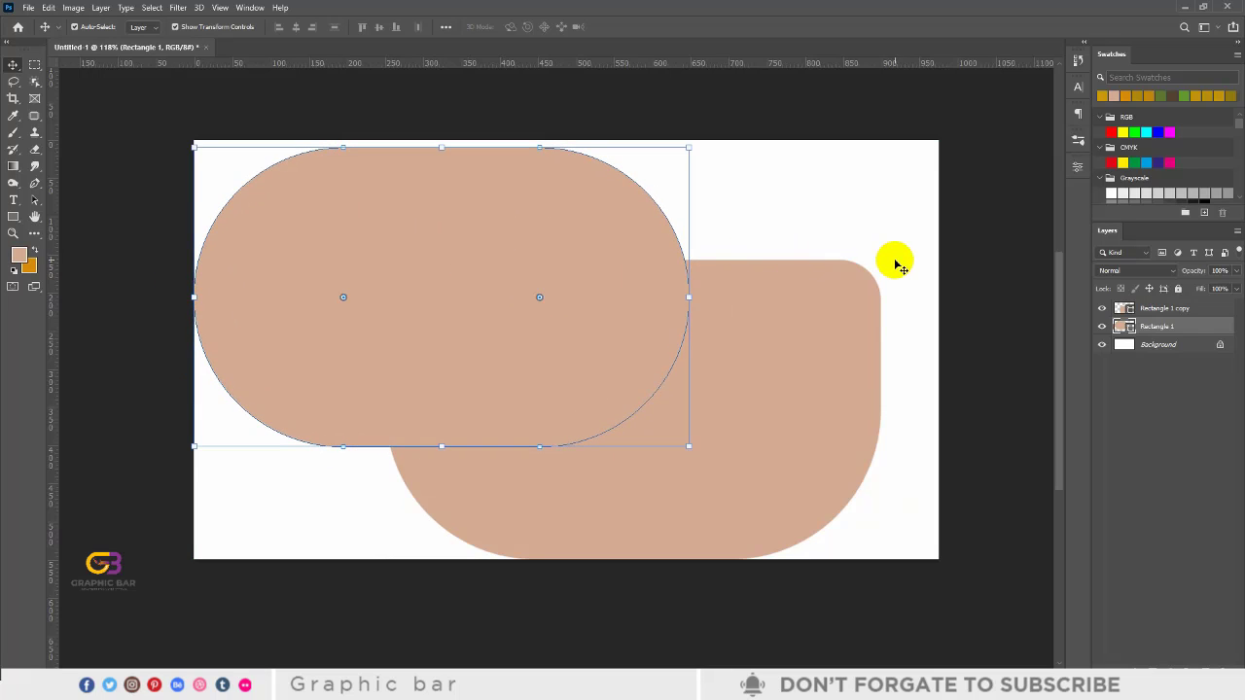
left_click(972, 211)
left_click(453, 155)
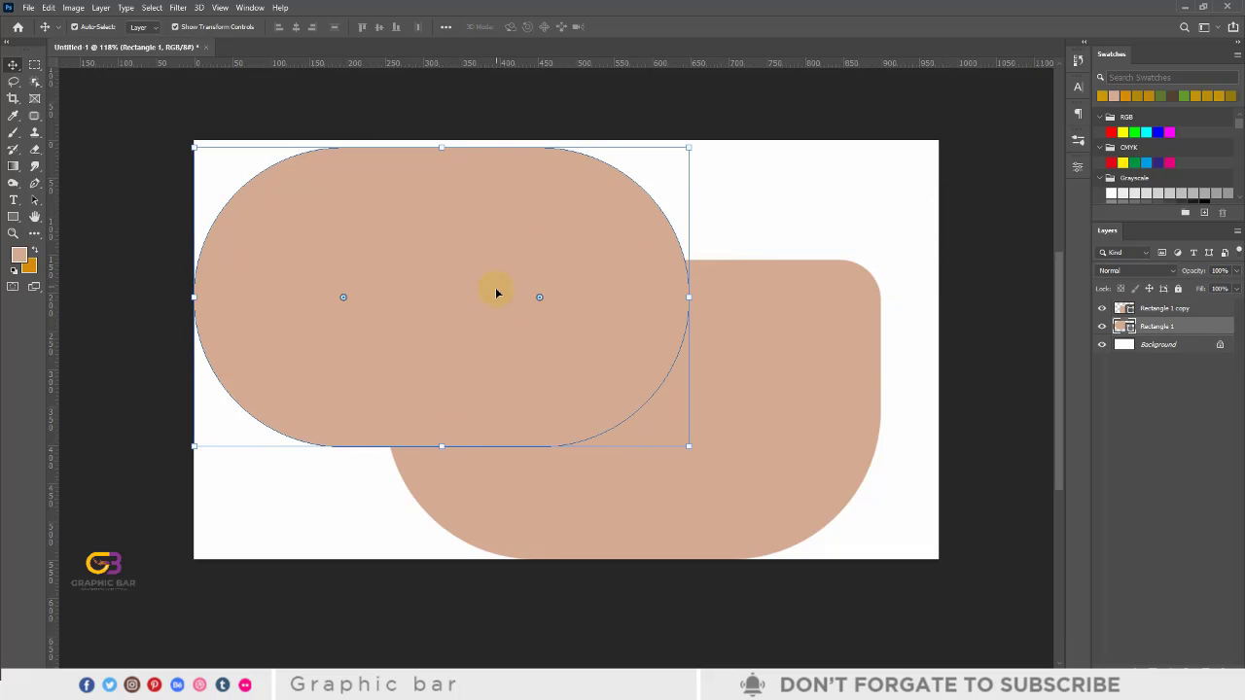
Close the Swatches panel and rename the original shape's layer 01 and the duplicate's layer 02.
right_click(1099, 52)
left_click(1124, 64)
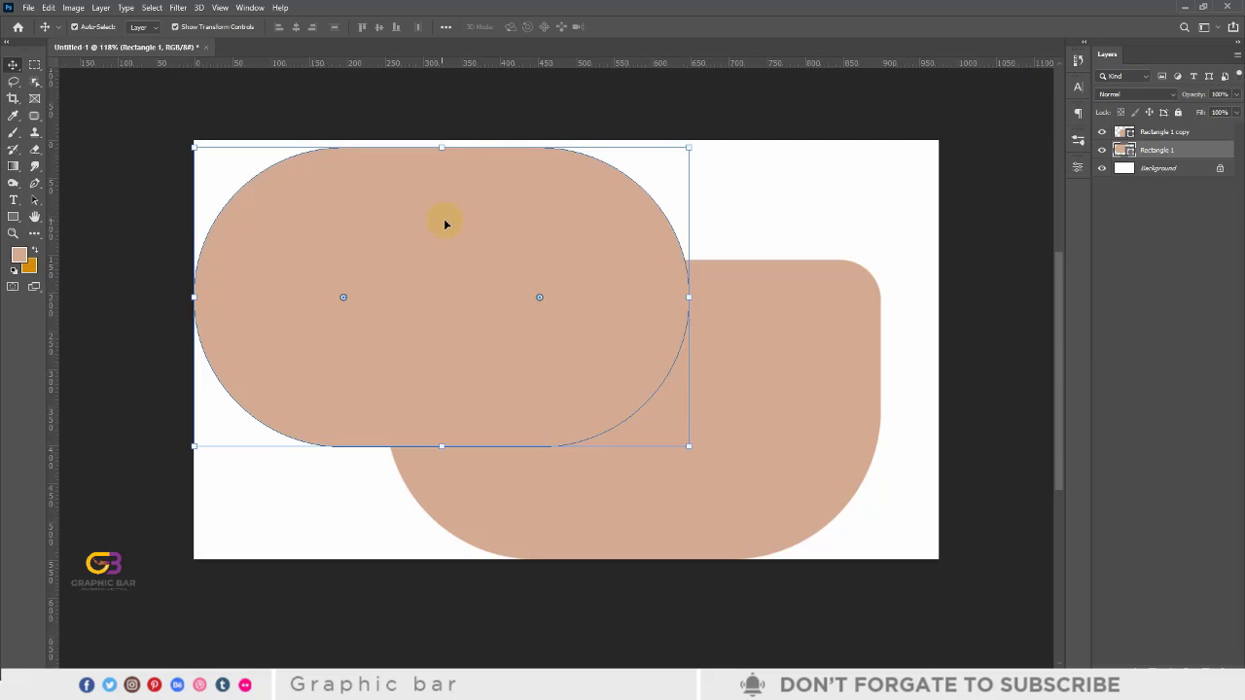
double_click(1158, 150)
left_click(782, 428)
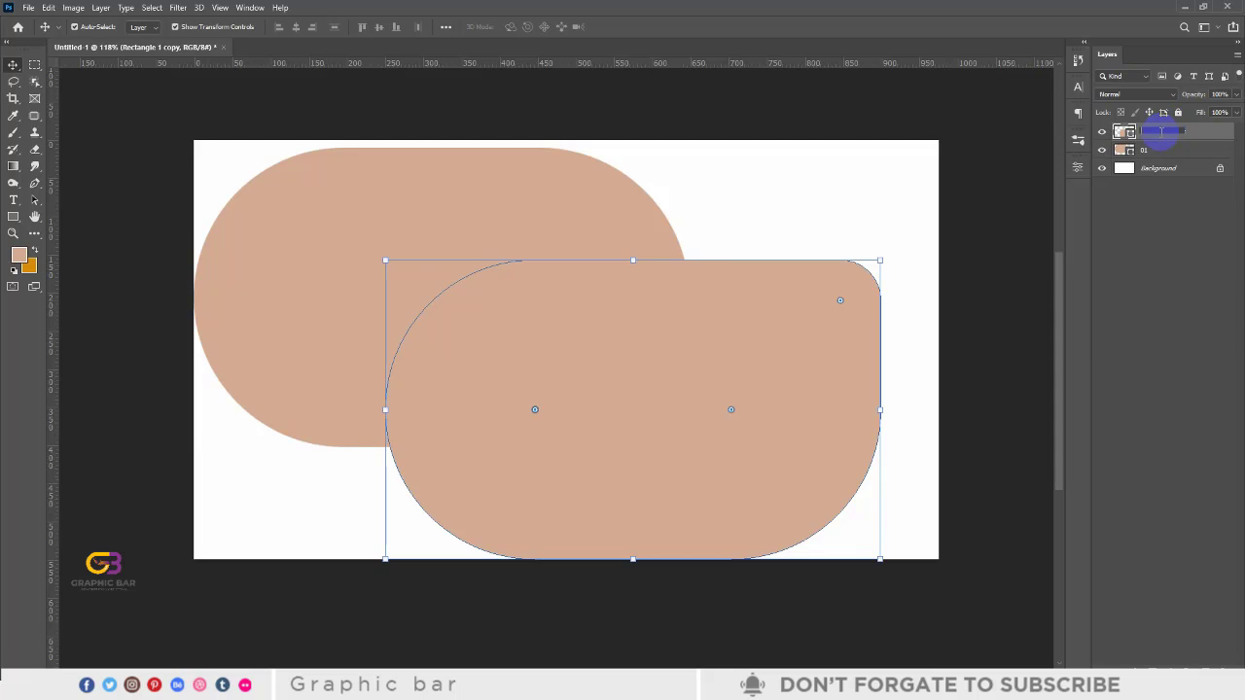
key("Return")
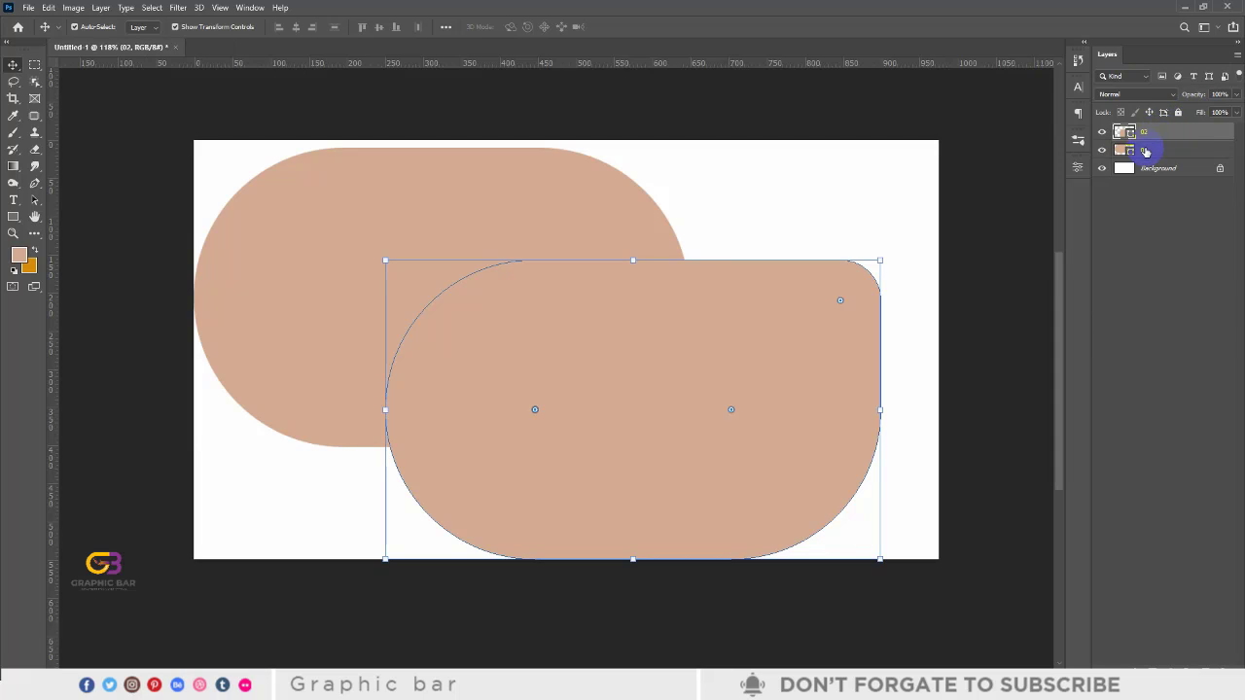
Change the fill colour of shape layer 01 to bright blue, 27adfa.
left_click(1145, 151)
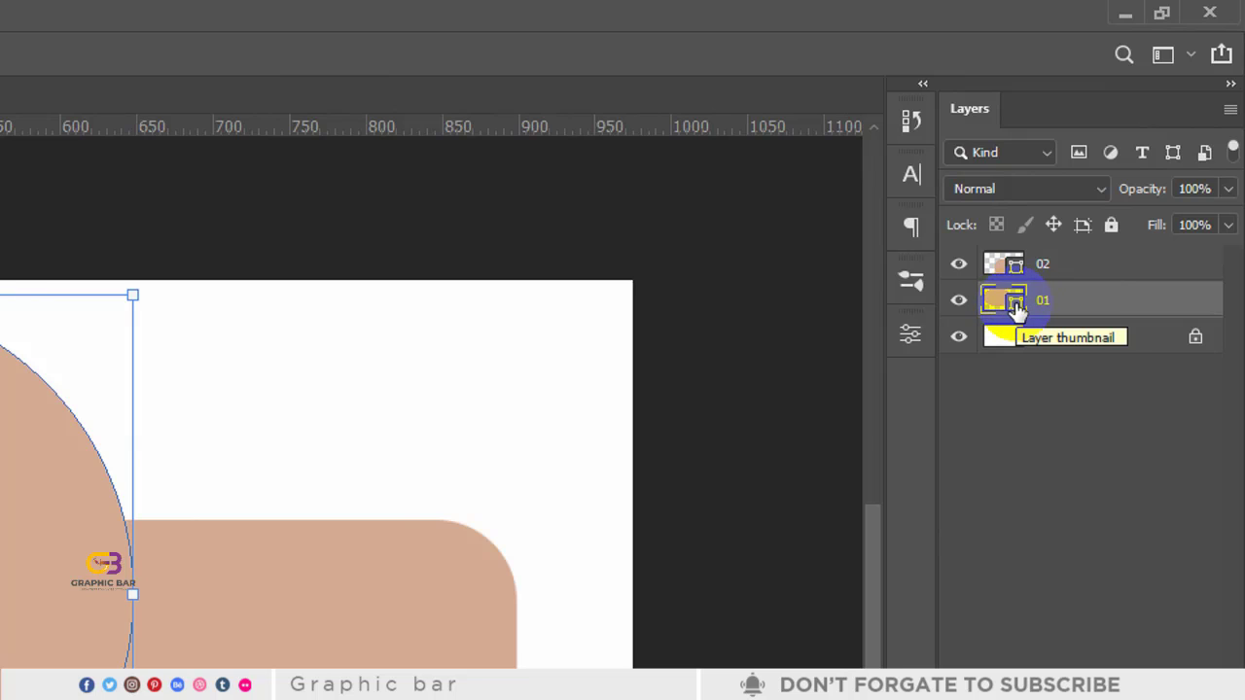
double_click(1015, 307)
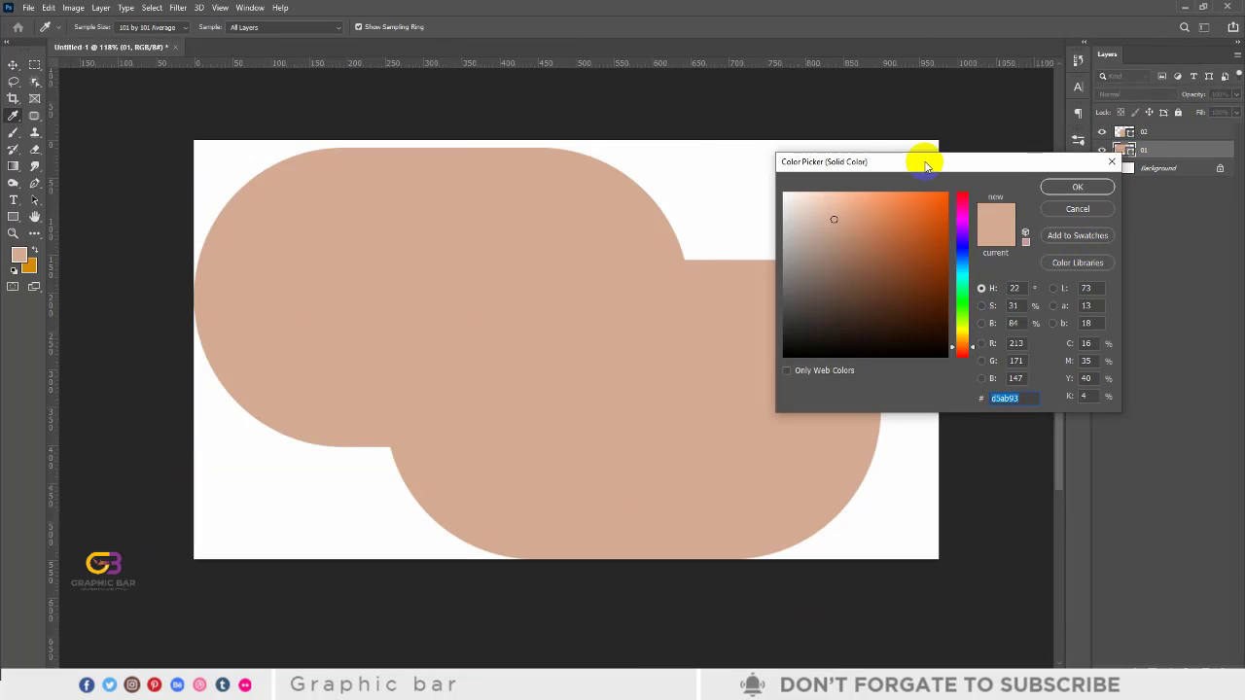
left_click_drag(923, 161, 870, 141)
left_click_drag(954, 141, 943, 139)
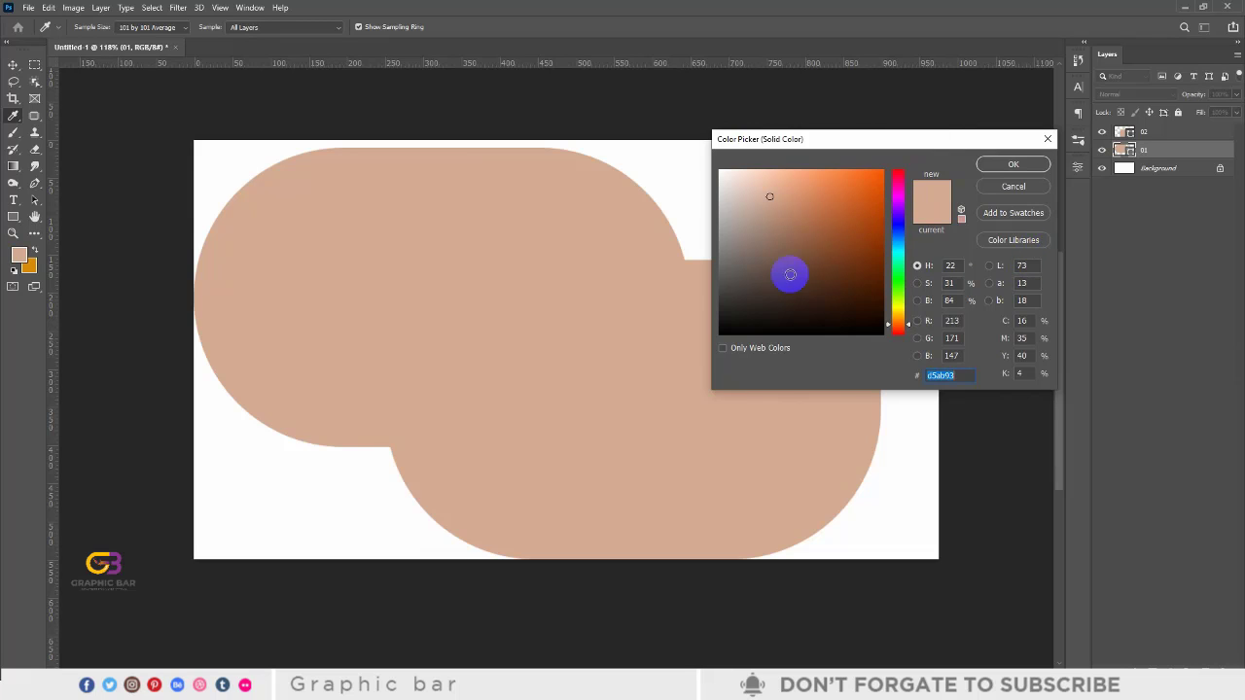
left_click_drag(866, 137, 863, 126)
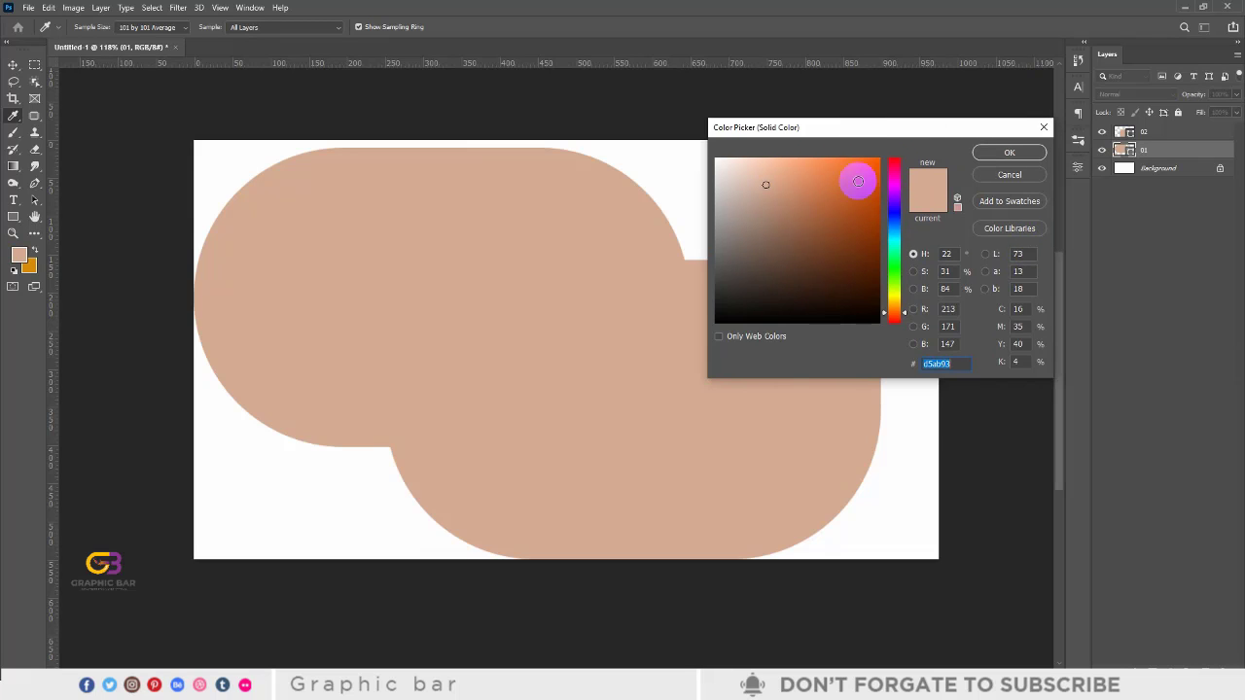
left_click(872, 164)
mouse_move(817, 224)
left_mouse_down()
mouse_move(836, 223)
mouse_move(764, 230)
mouse_move(831, 181)
mouse_move(872, 187)
mouse_move(880, 164)
left_mouse_up()
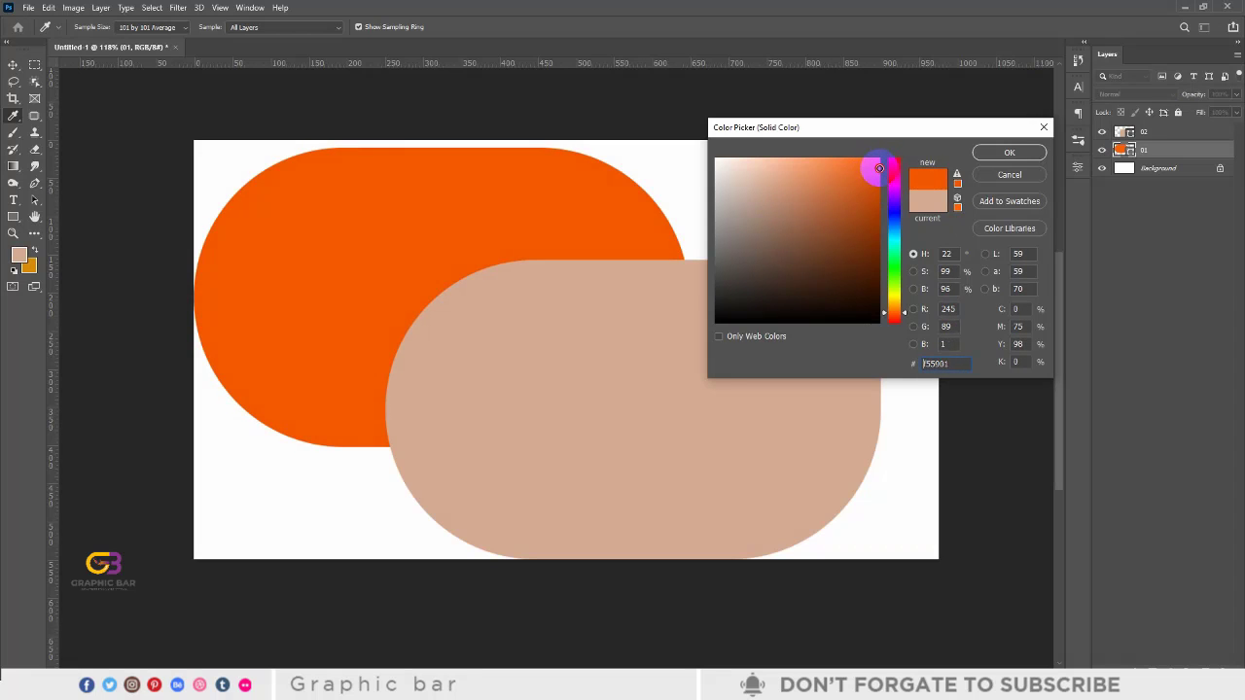
left_click(894, 183)
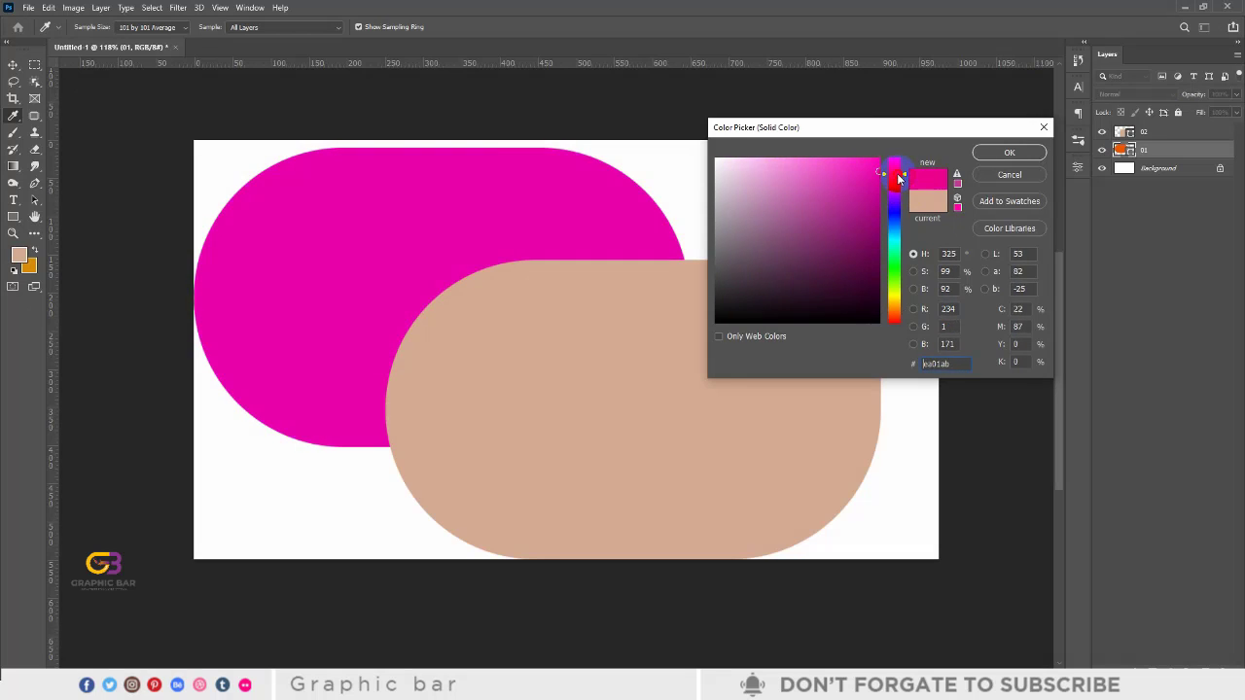
left_click_drag(899, 183, 902, 235)
left_click_drag(865, 175, 853, 158)
left_click(1007, 156)
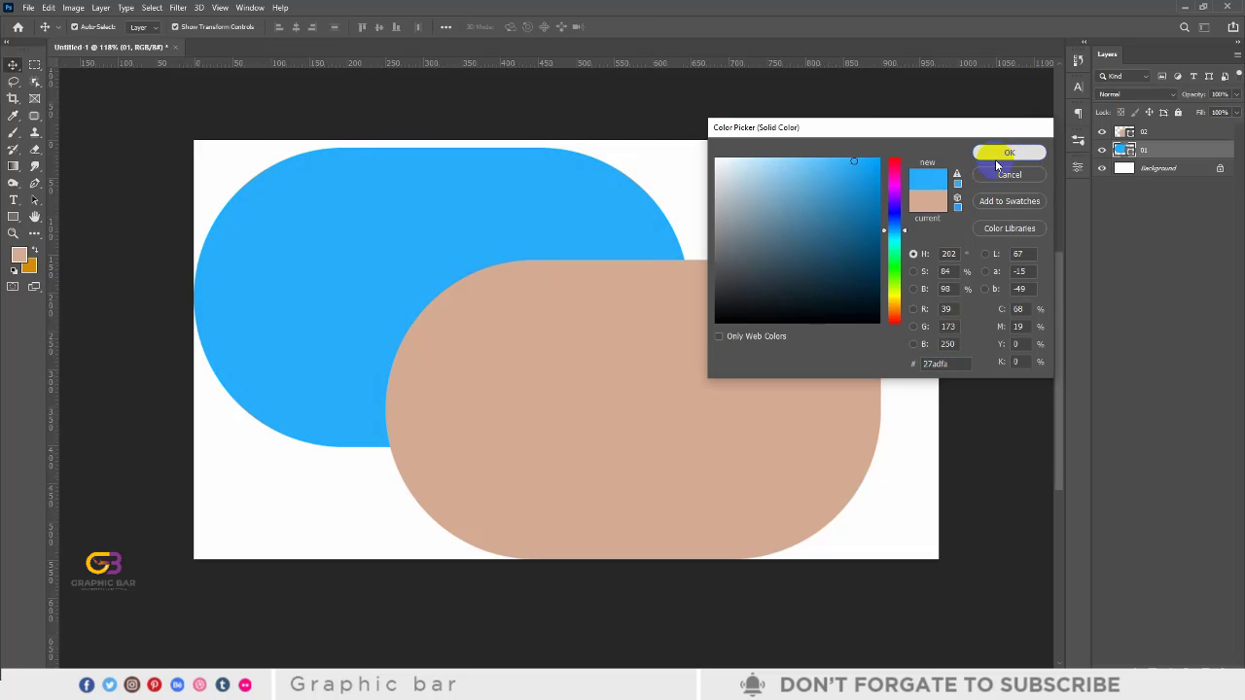
key("v")
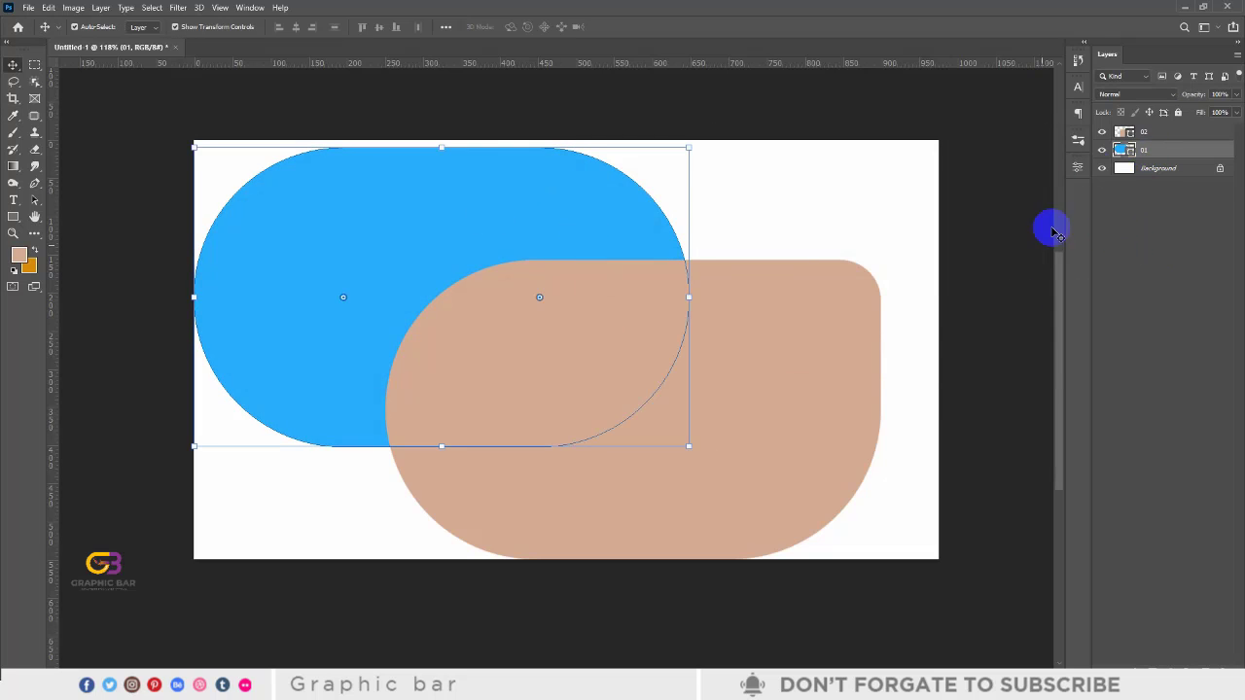
Change the fill colour of shape layer 02 to a deep magenta pink and deselect it.
left_click(833, 361)
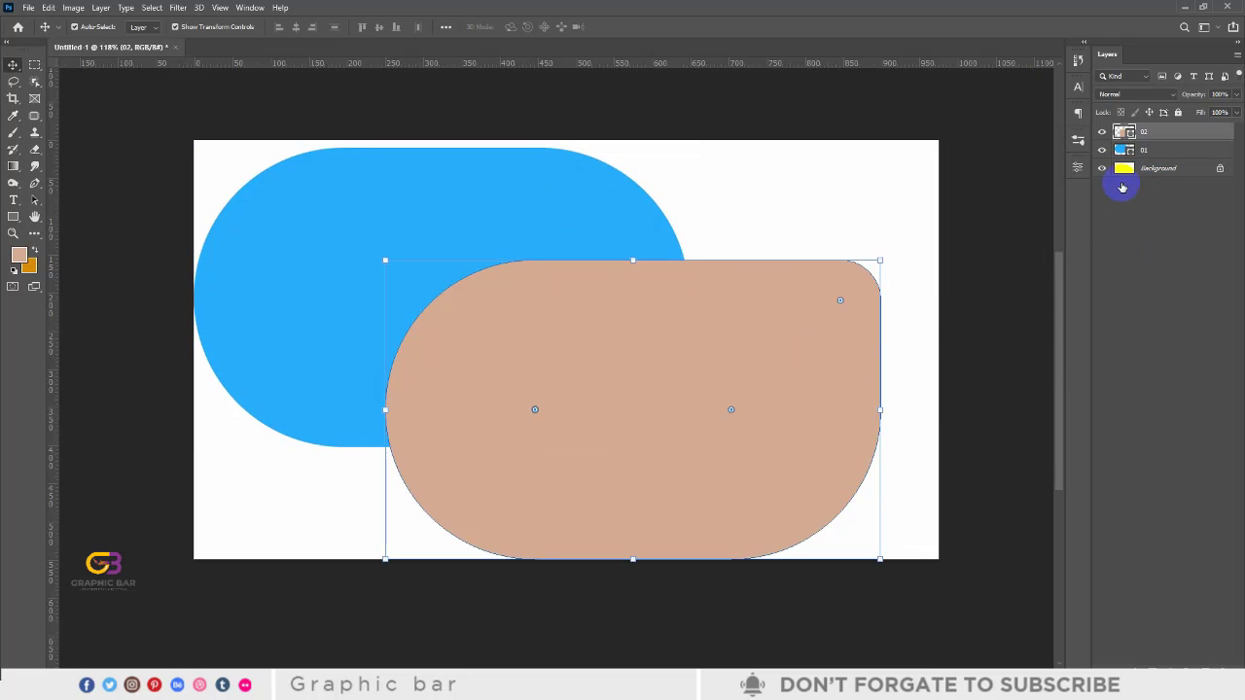
double_click(1125, 133)
left_click(865, 183)
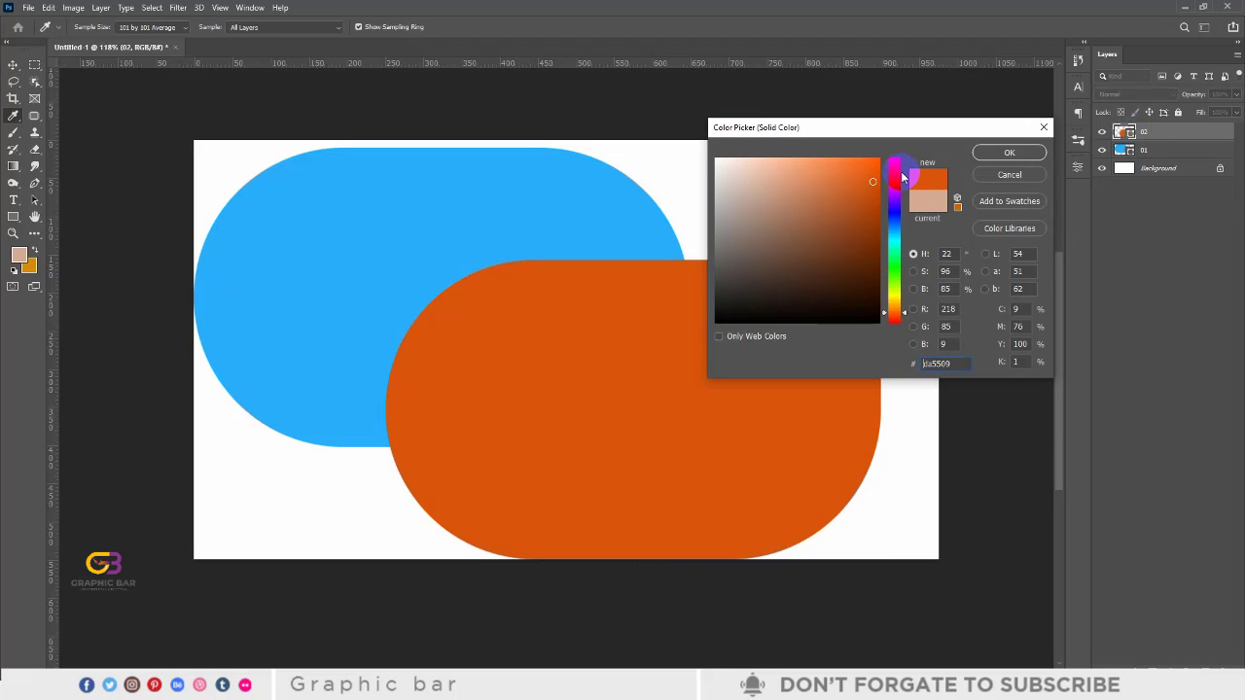
left_click(894, 173)
left_click(1002, 154)
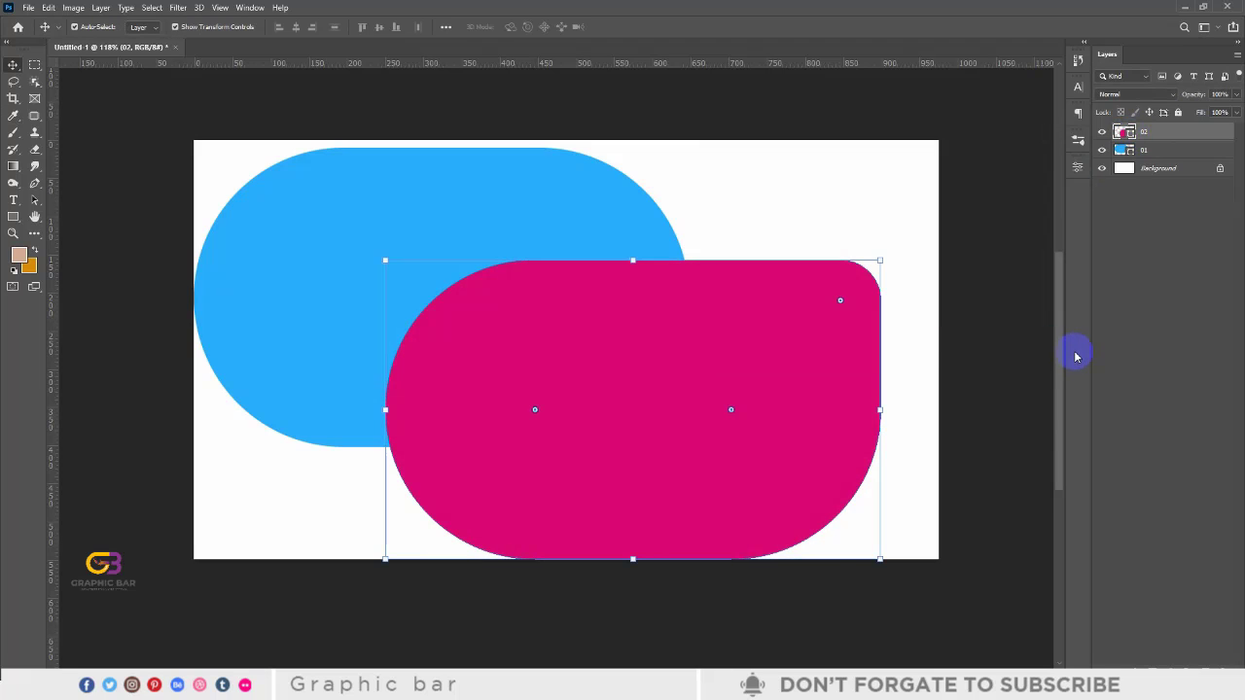
left_click(1028, 293)
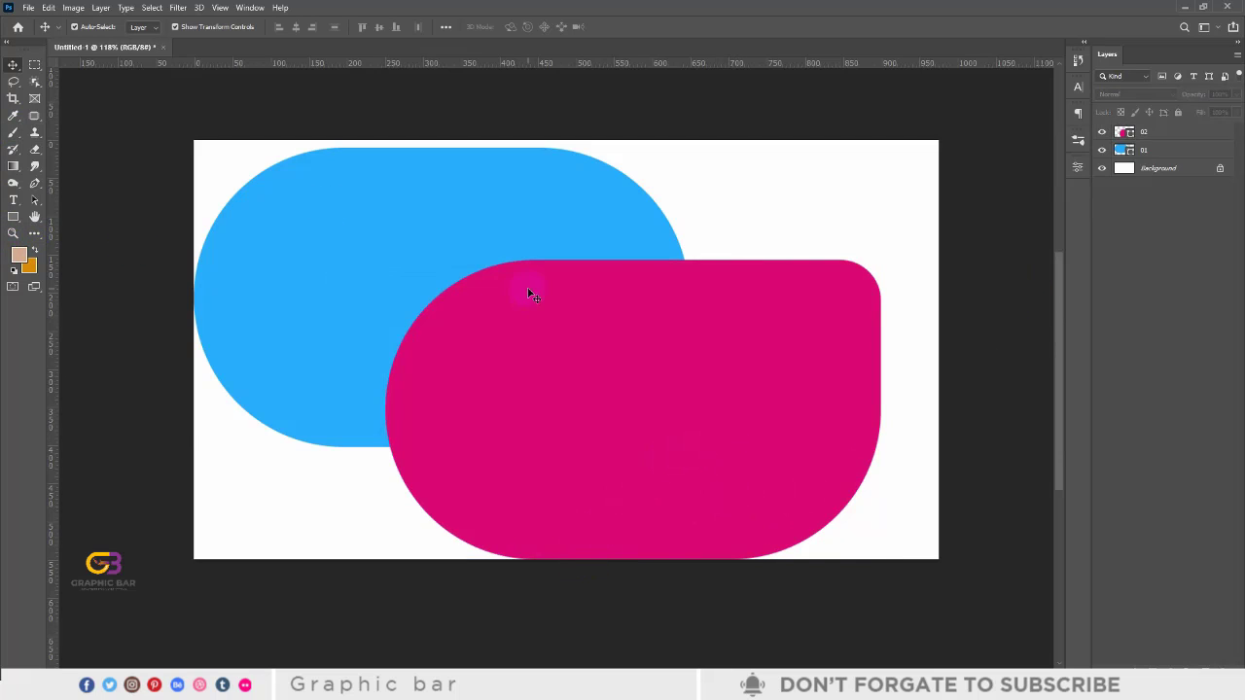
Set the background colour to green, 289744.
left_click(32, 267)
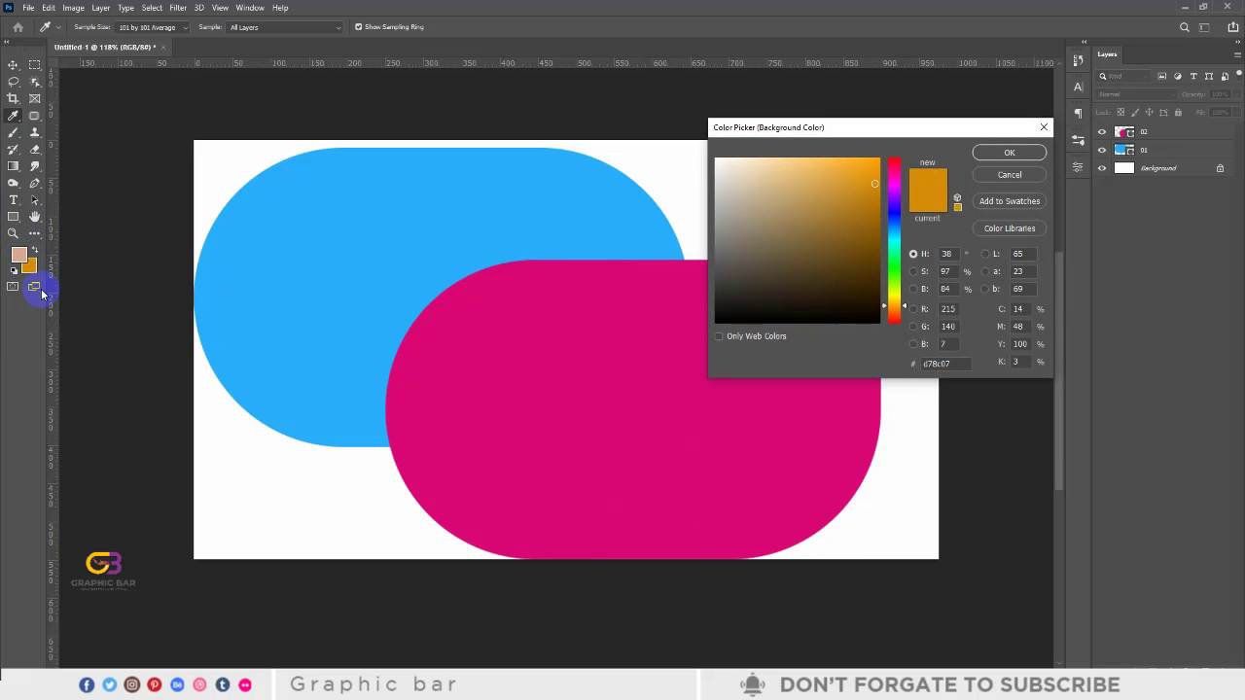
left_click_drag(893, 175, 894, 261)
left_click_drag(858, 204, 835, 226)
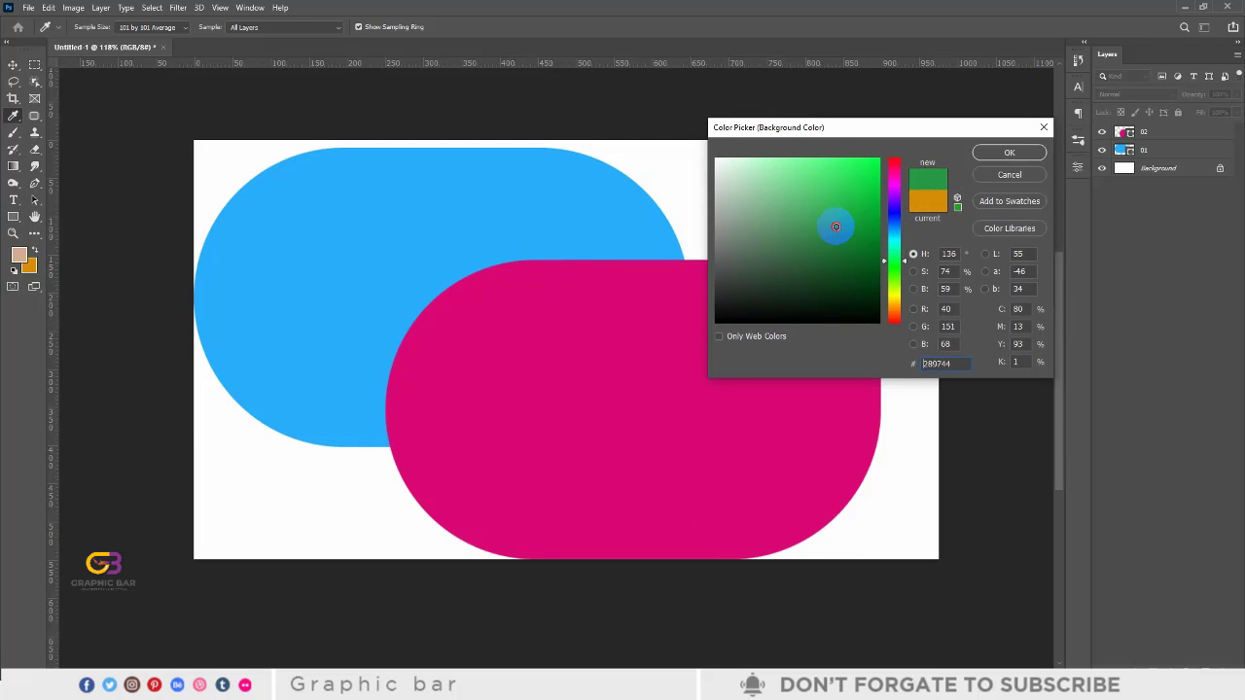
left_click(1001, 153)
key("v")
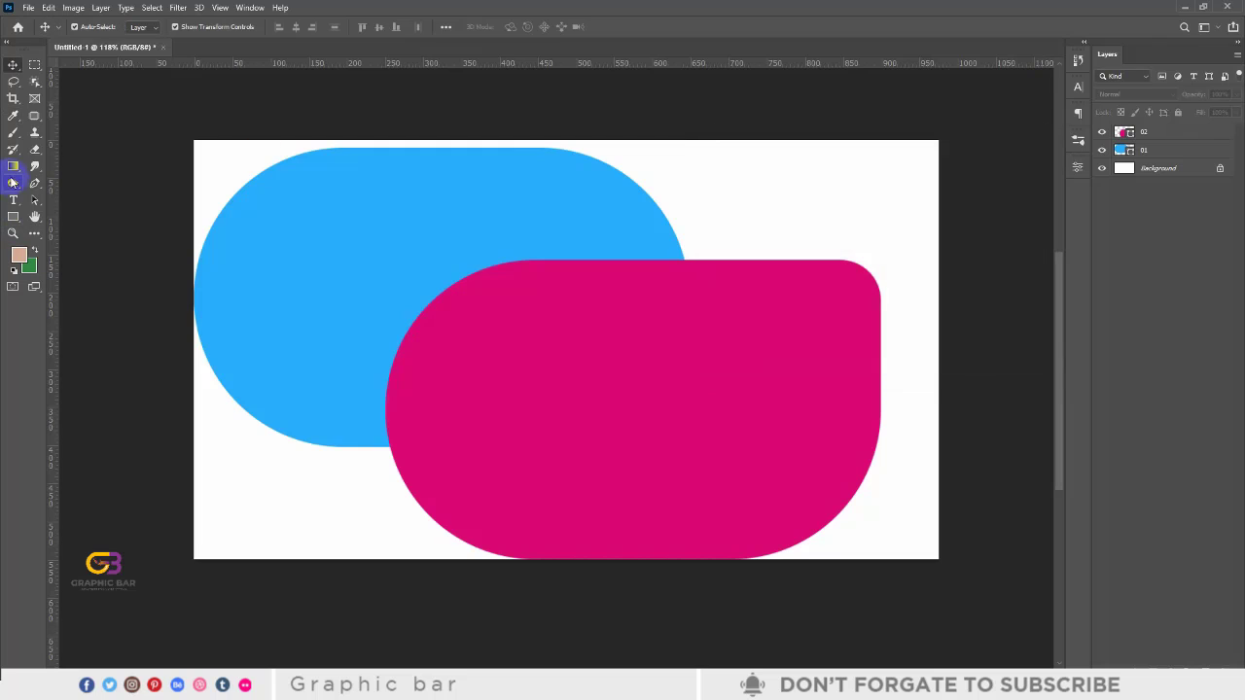
Draw a rectangle about 170 by 111 px in the canvas's empty upper-right area and fill it with the background colour.
left_click(14, 216)
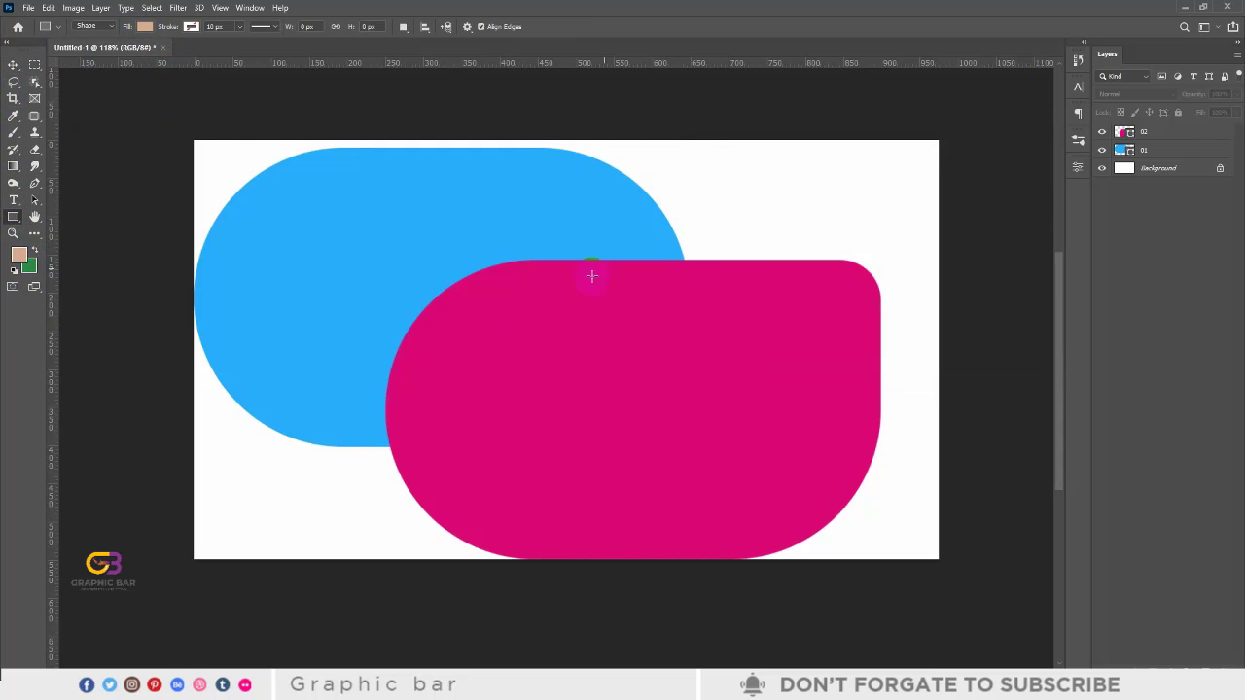
left_click_drag(710, 165, 841, 250)
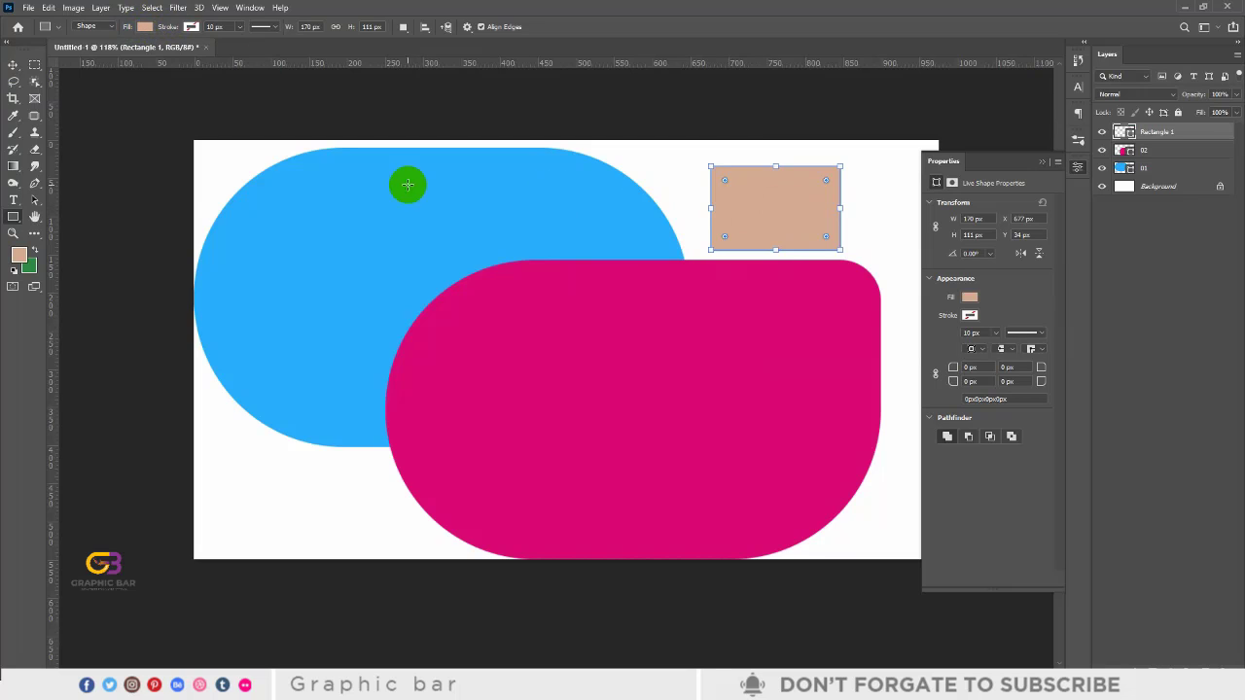
left_click(21, 255)
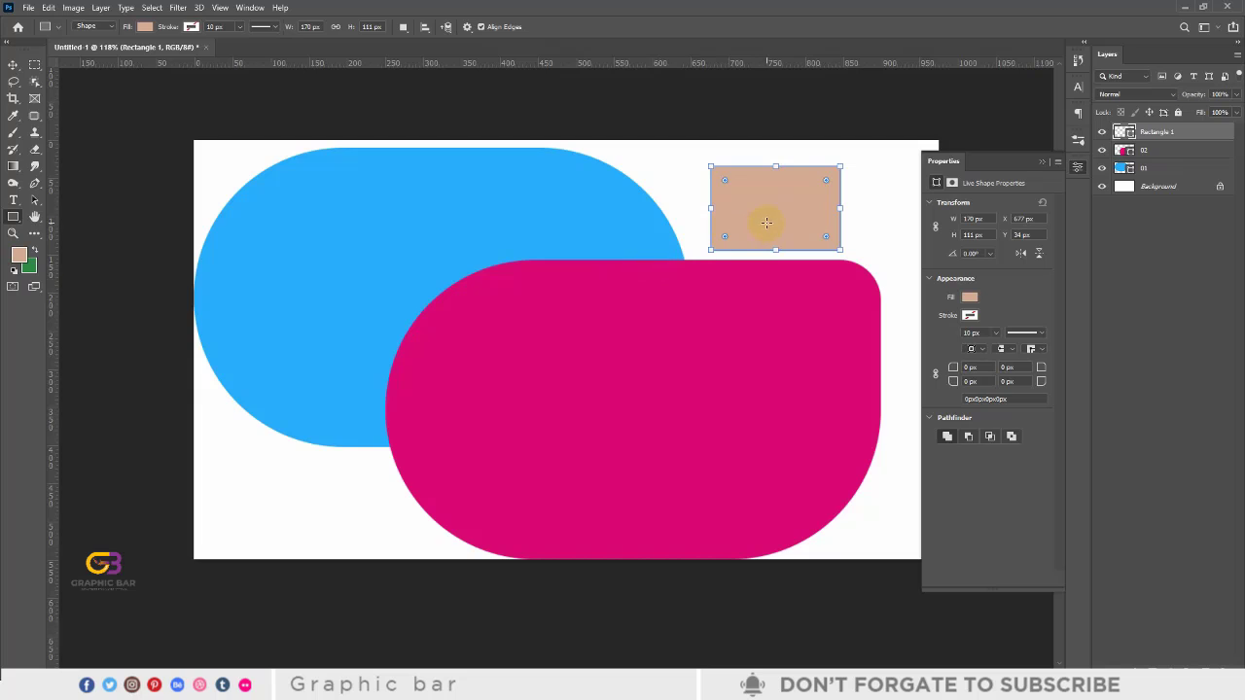
left_click(8, 66)
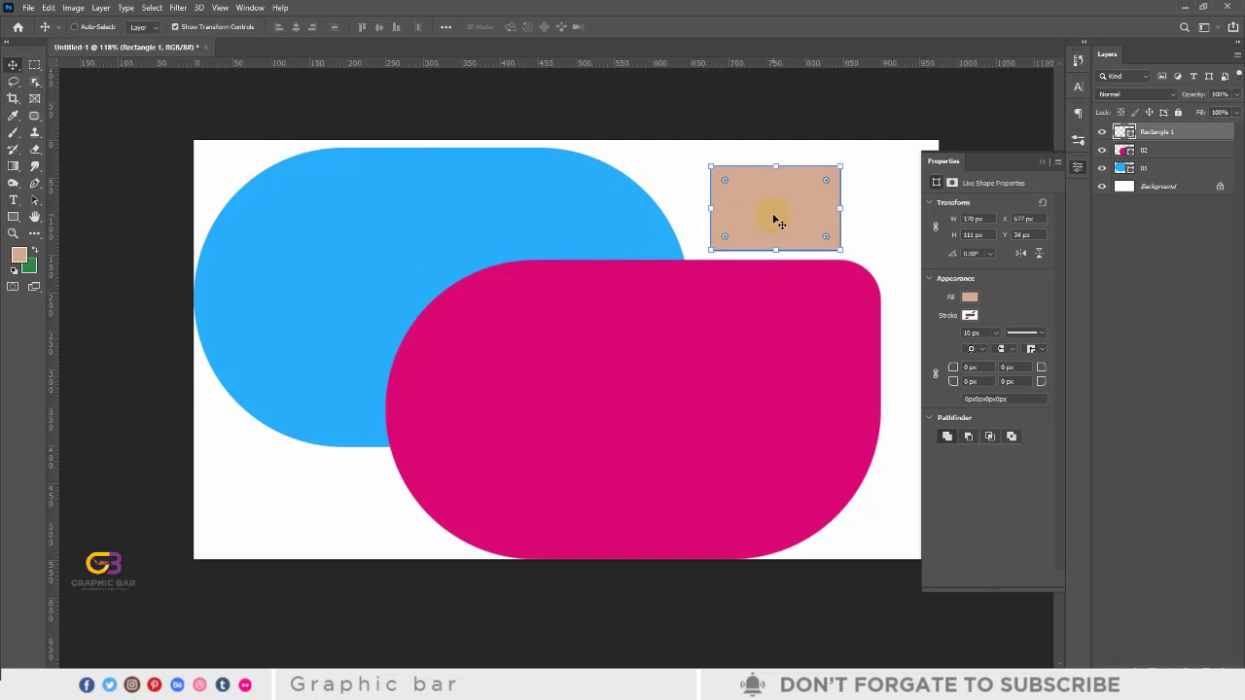
key("ctrl+BackSpace")
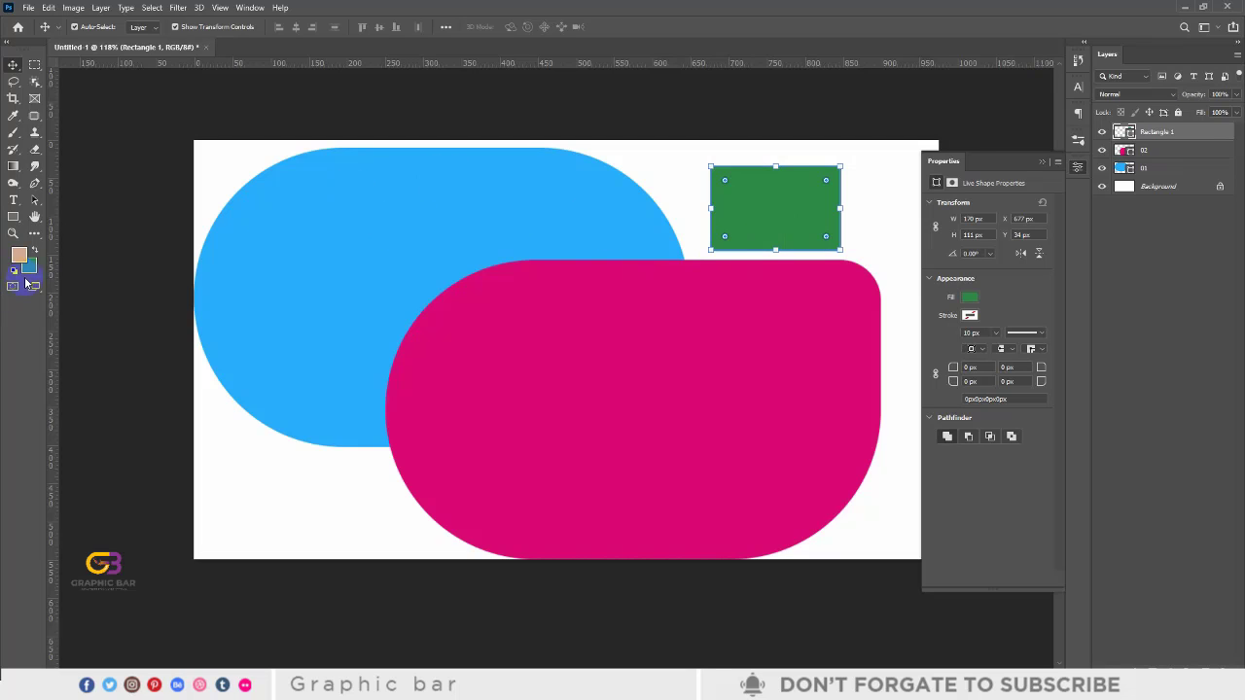
Move the green rectangle slightly left to about X 670 px, reselect it and reopen its shape properties.
left_click_drag(775, 173, 769, 175)
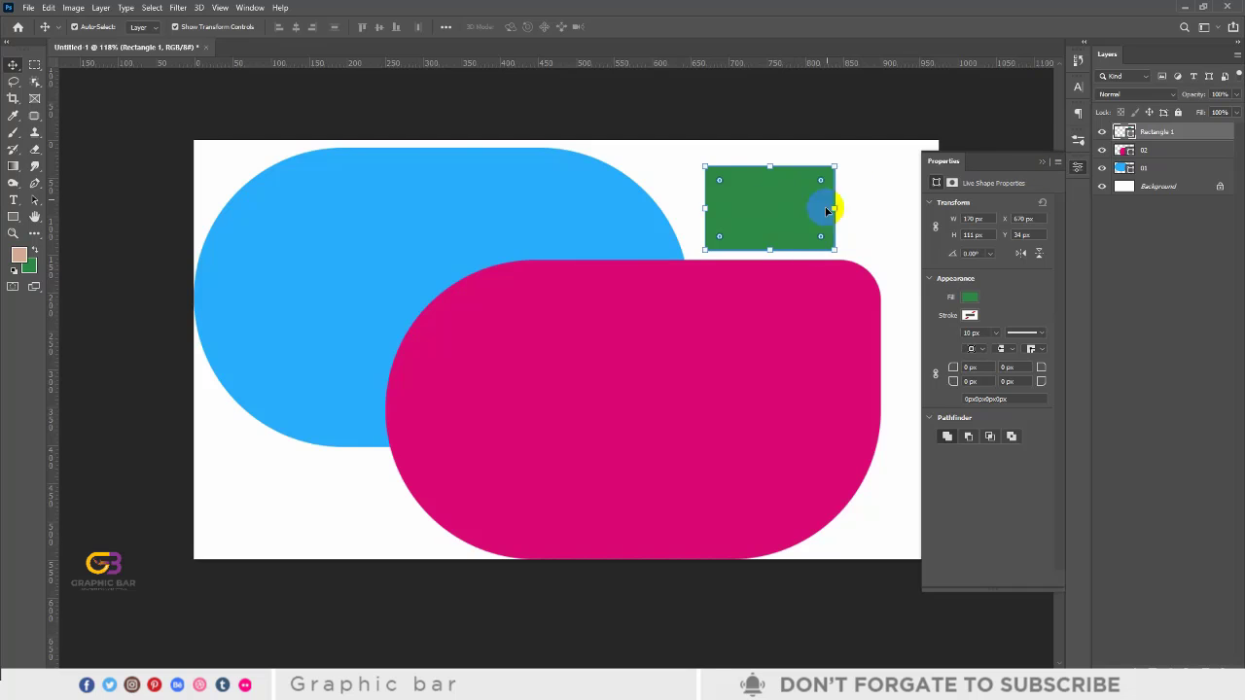
left_click(822, 121)
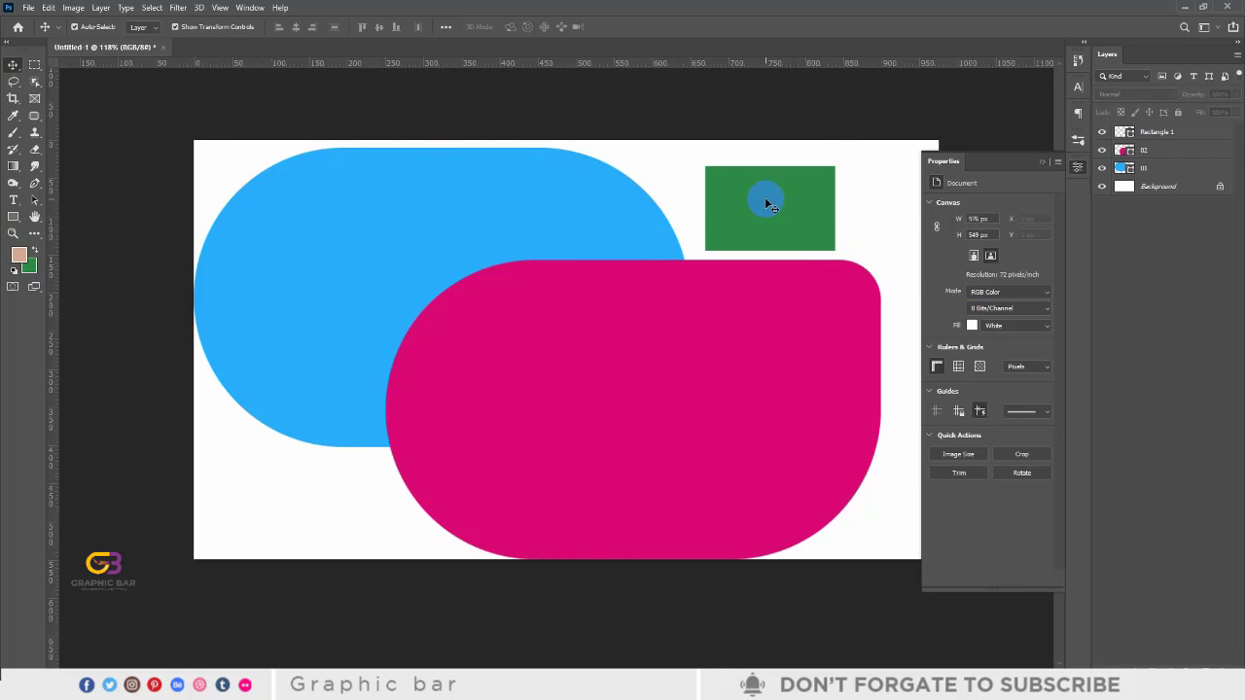
left_click(760, 199)
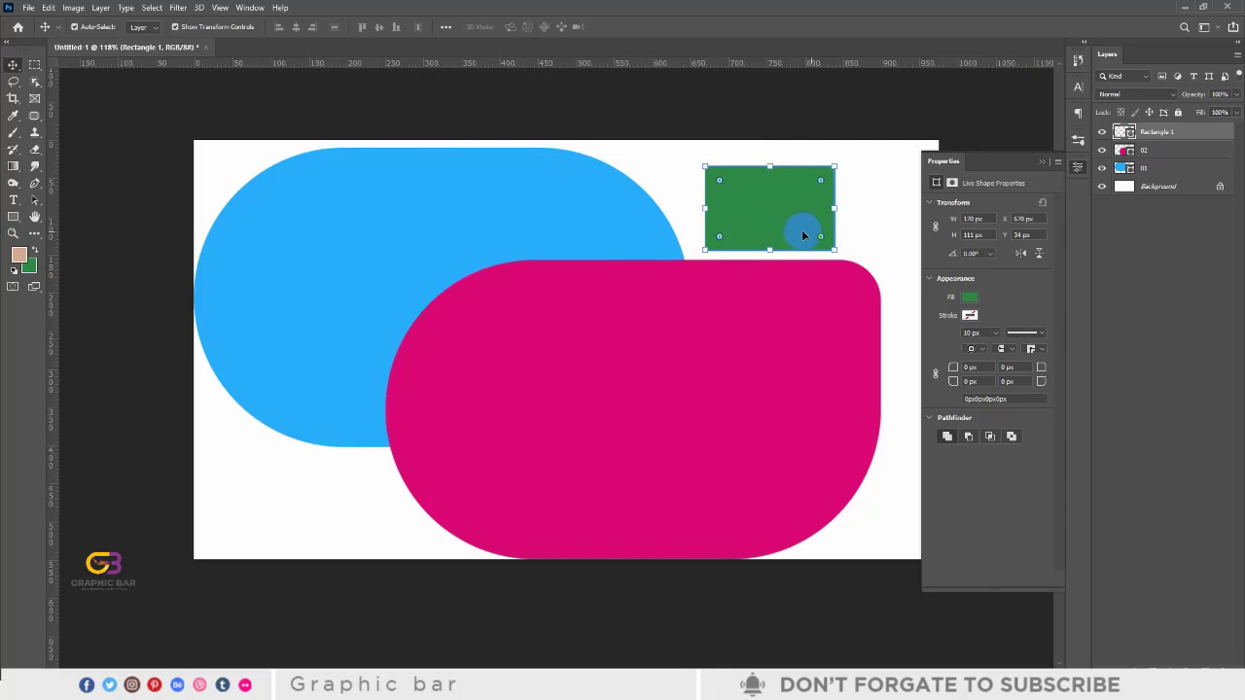
left_click(1038, 164)
left_click(1074, 168)
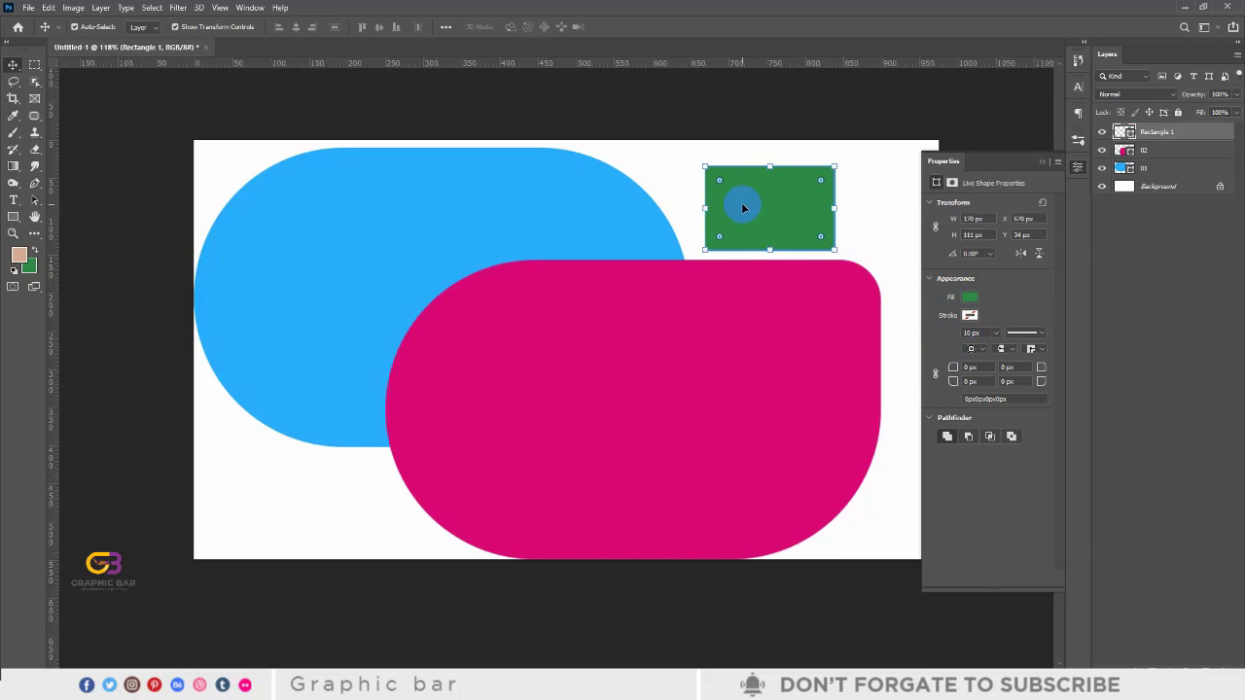
Try several recently used colours as the green rectangle's fill, ending on a golden brown.
left_click(968, 299)
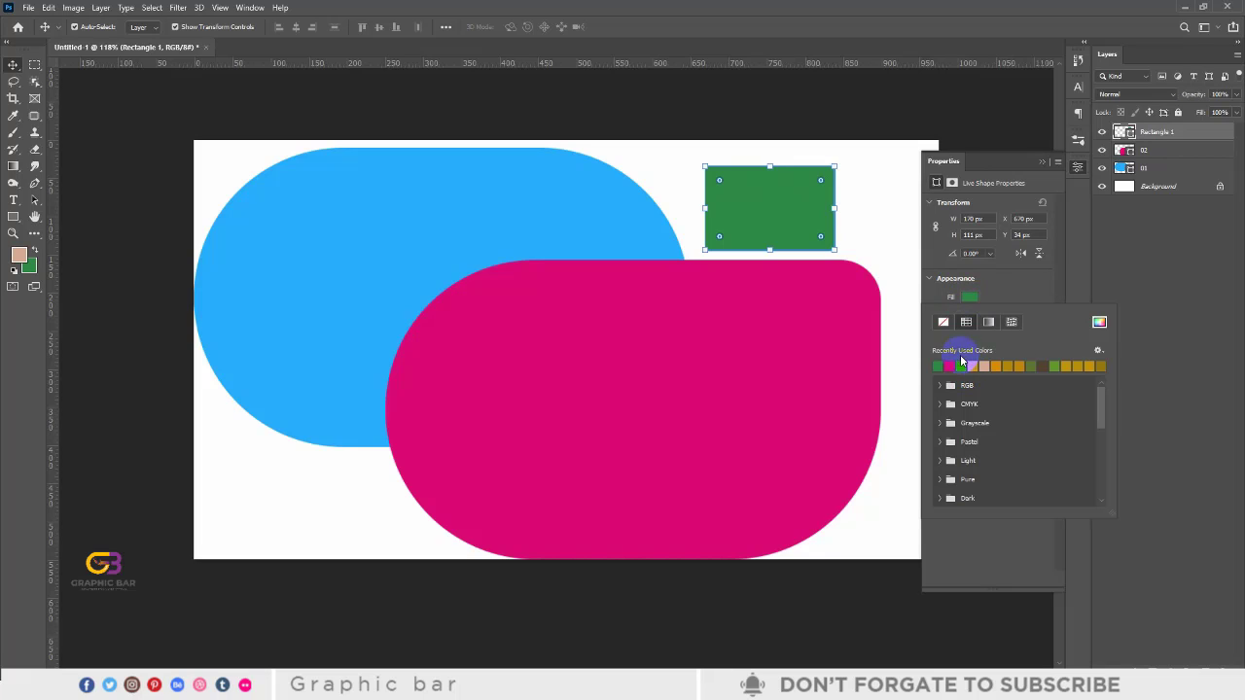
left_click(984, 369)
left_click(1030, 368)
left_click(1066, 369)
left_click(1077, 370)
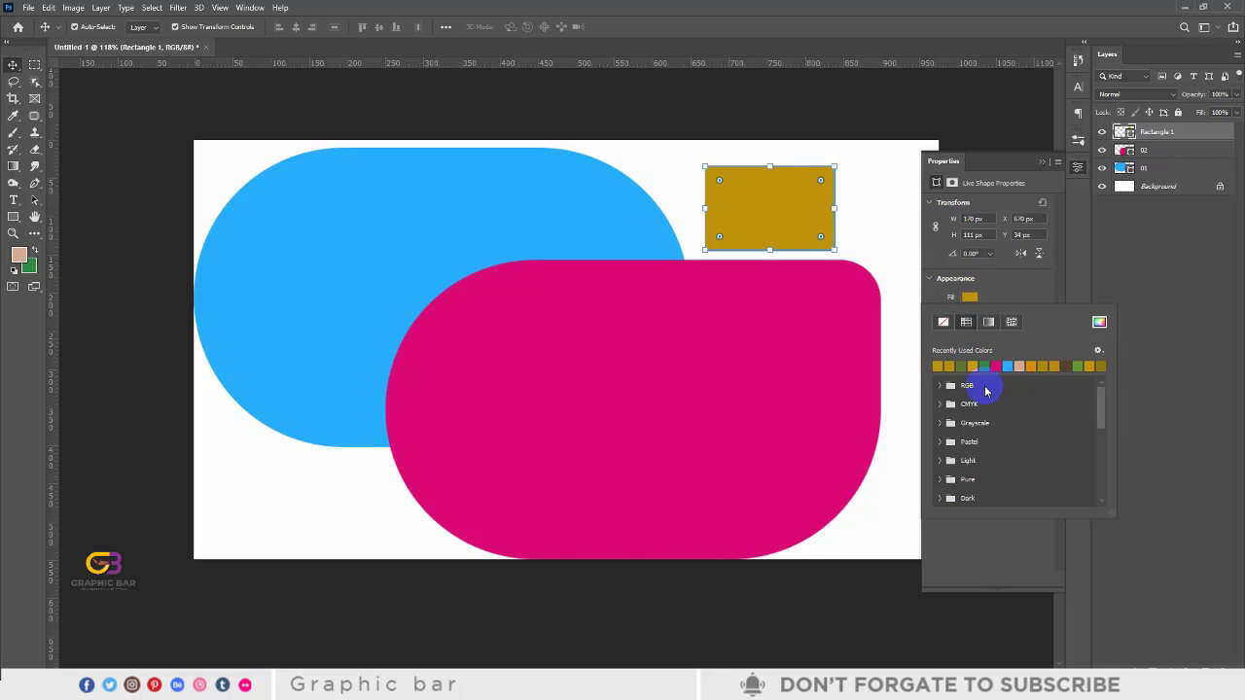
Fill the small rectangle with the yellow RGB swatch and expand the CMYK swatch group.
left_click(940, 386)
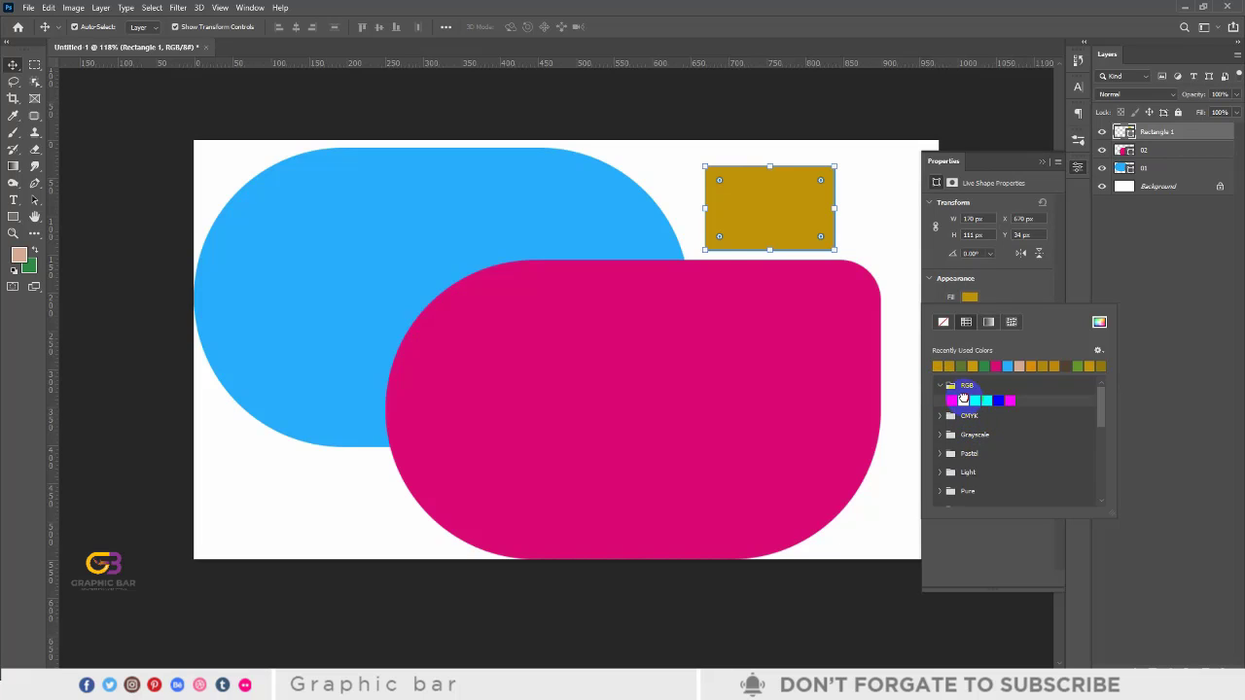
left_click(963, 399)
left_click(941, 415)
scroll(949, 442, "down", 1)
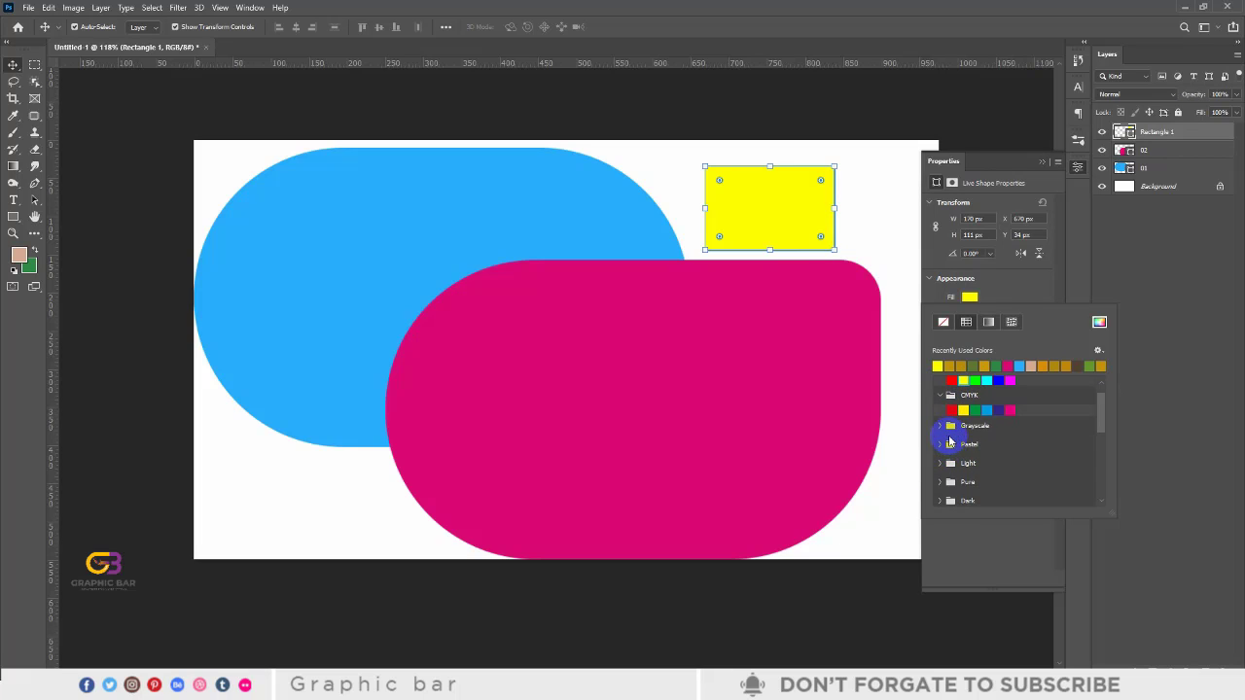
Try light and dark Grayscale swatches on the small rectangle, ending on a pale yellow-green Pastel swatch.
left_click(940, 428)
left_click(986, 440)
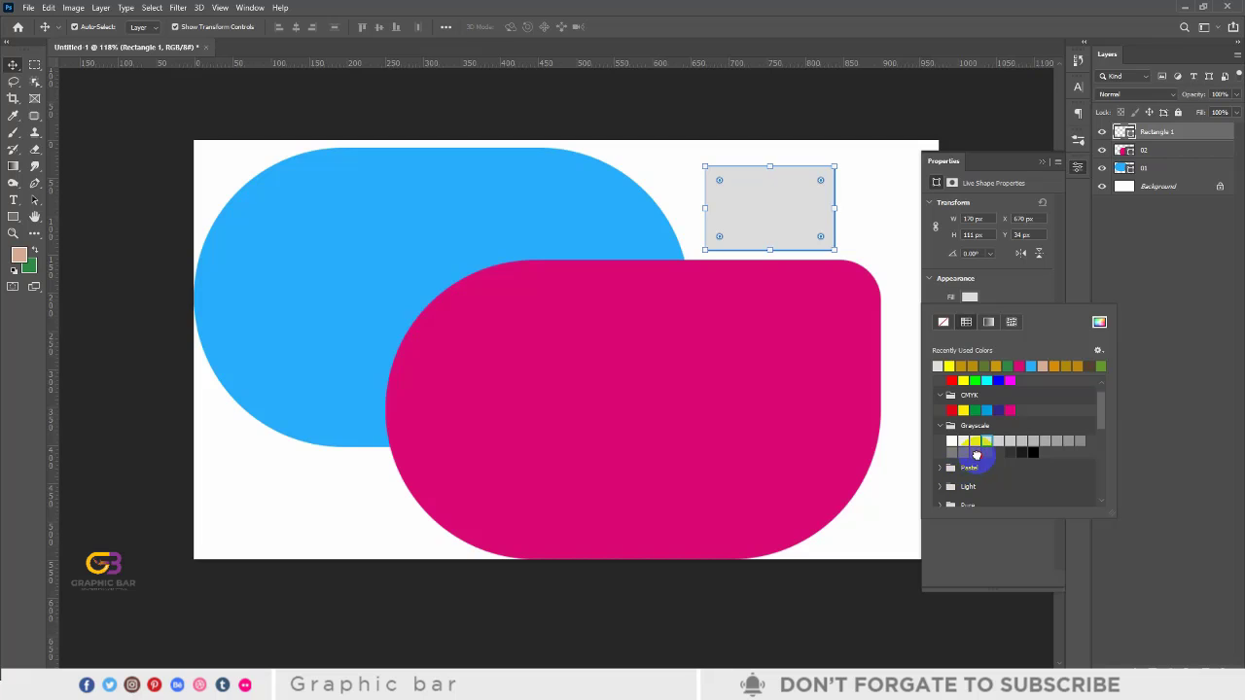
left_click(976, 452)
left_click(941, 467)
left_click(993, 482)
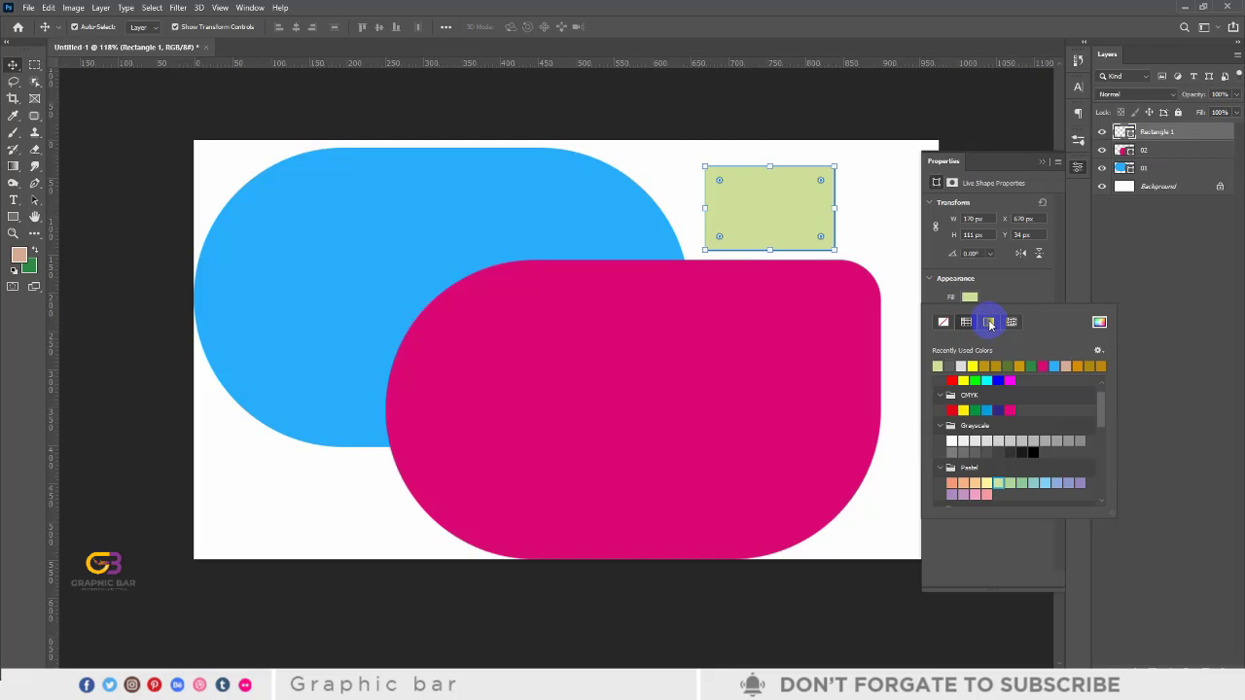
Give the small rectangle a linear gradient fill using the third preset of the Blues group.
left_click(989, 324)
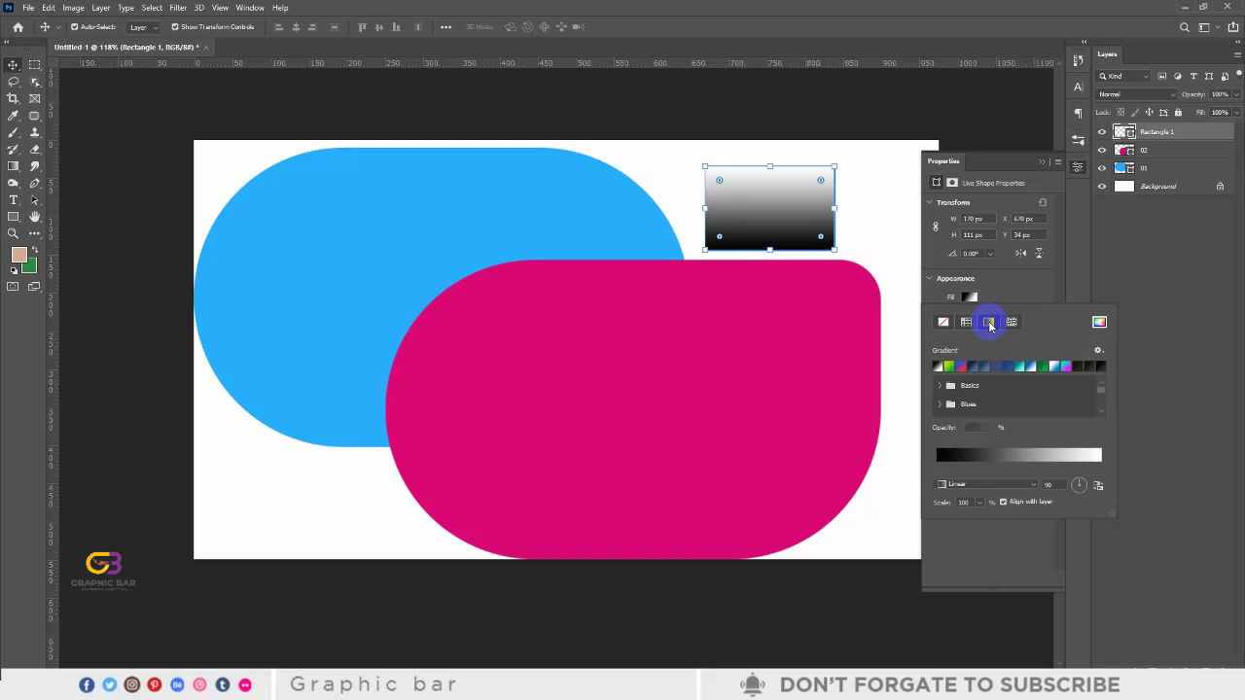
left_click(938, 389)
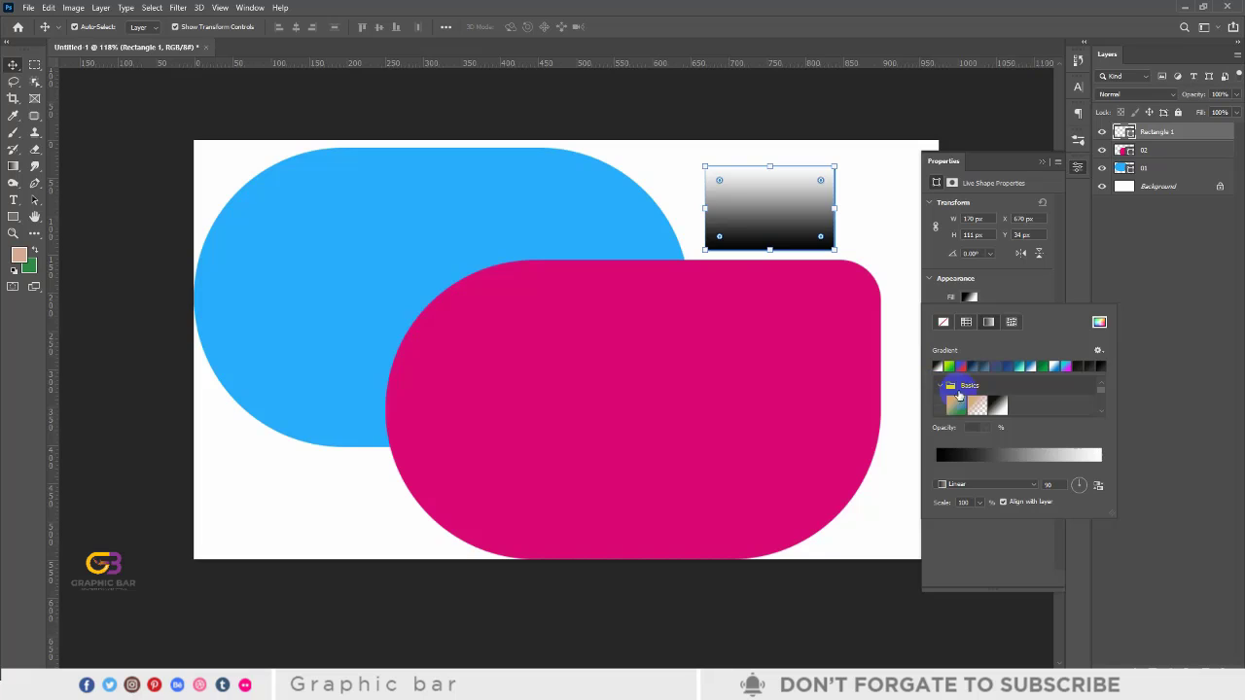
scroll(973, 389, "down", 2)
left_click(940, 395)
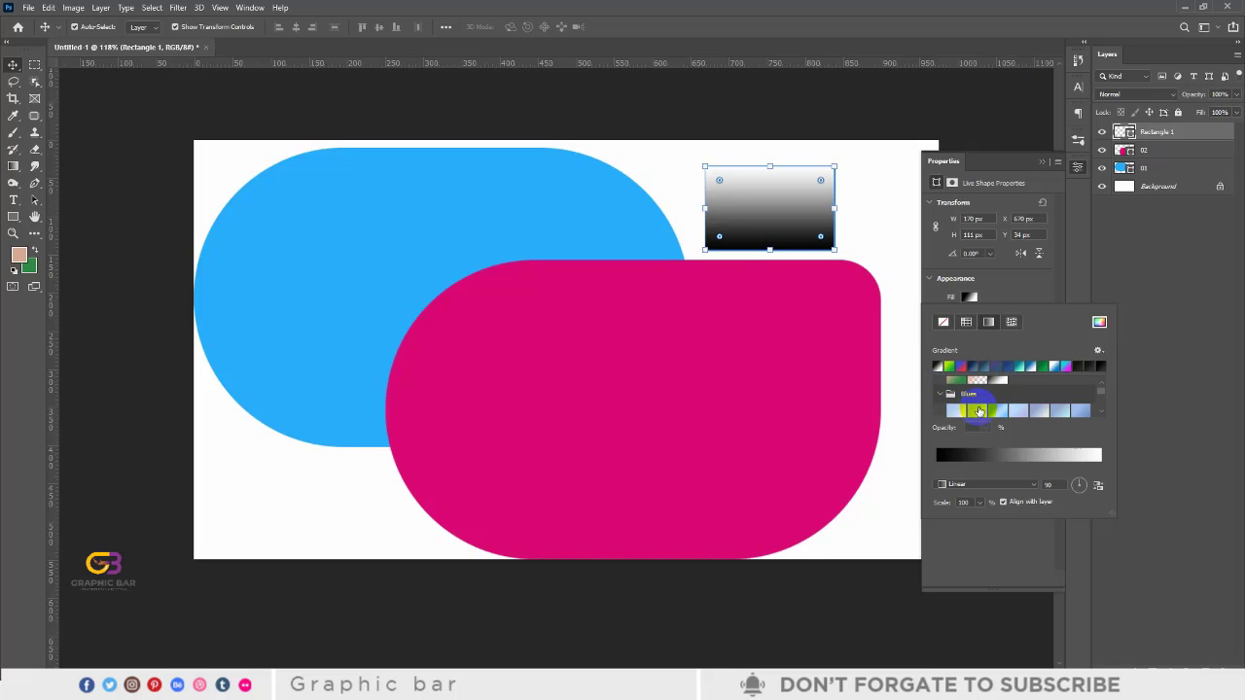
left_click(996, 412)
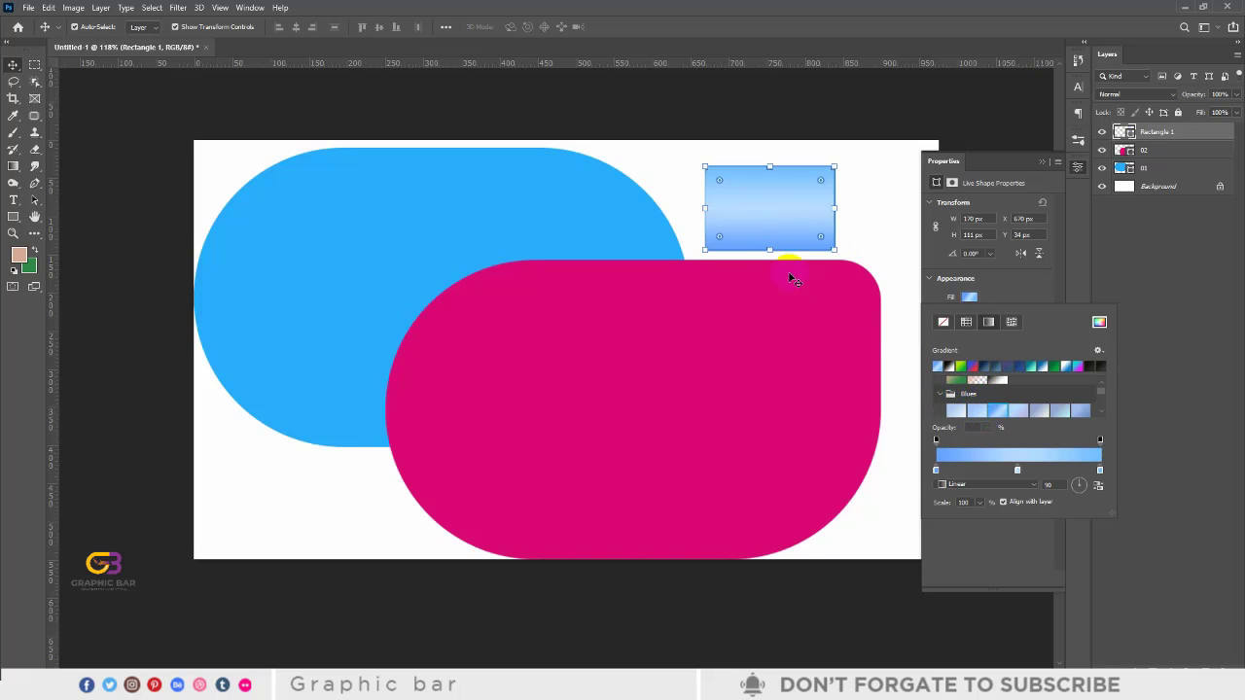
Enlarge the gradient rectangle toward its lower-left corner to about 478 by 425 px and apply the transform.
left_click_drag(705, 250, 471, 490)
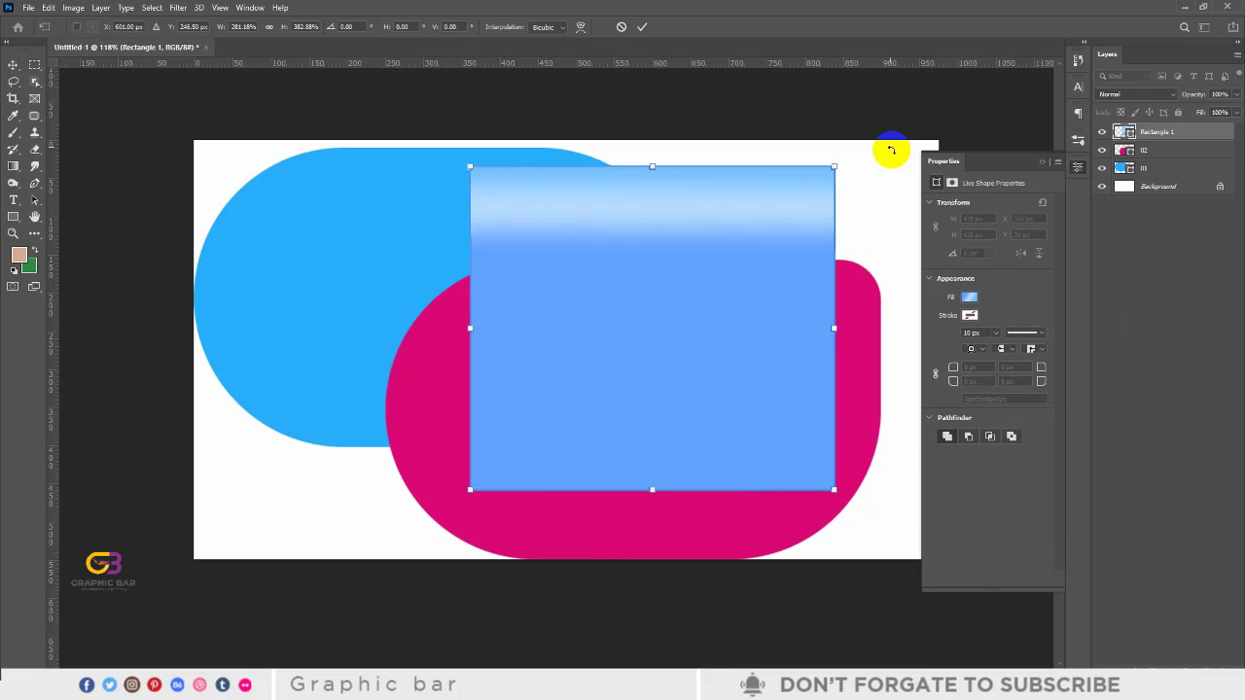
left_click(652, 28)
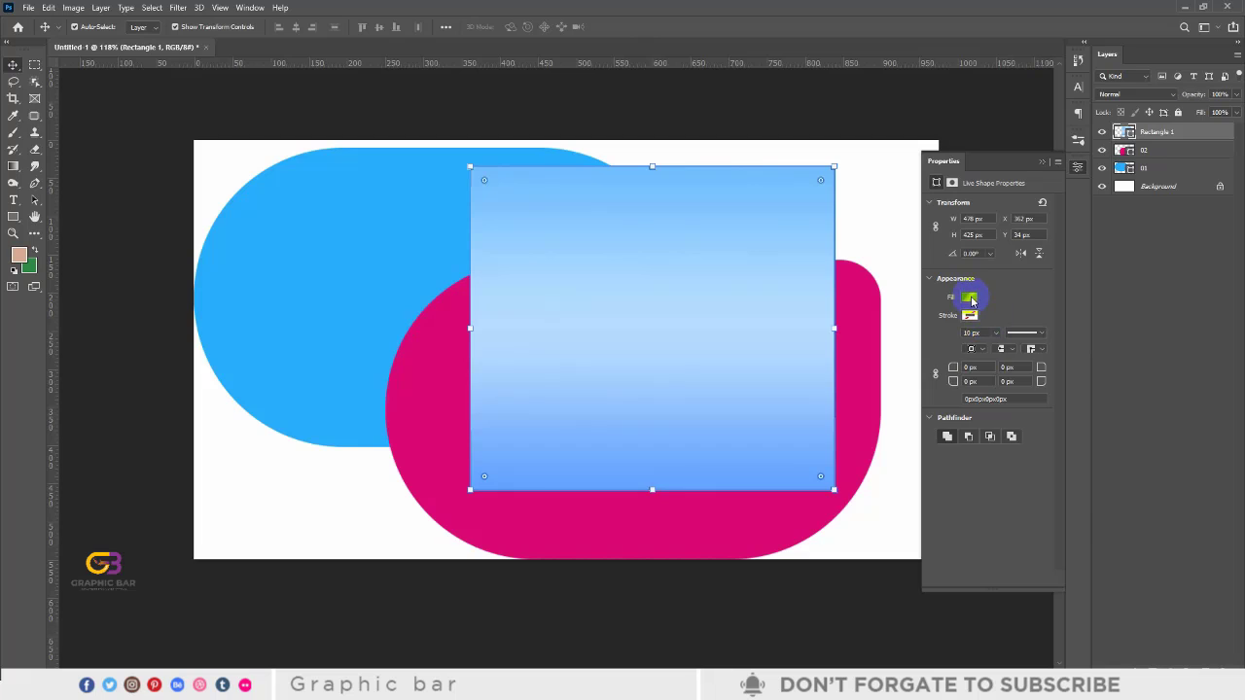
Try several other Blues gradient presets on the enlarged rectangle, ending on a pale-to-slate blue gradient.
left_click(970, 298)
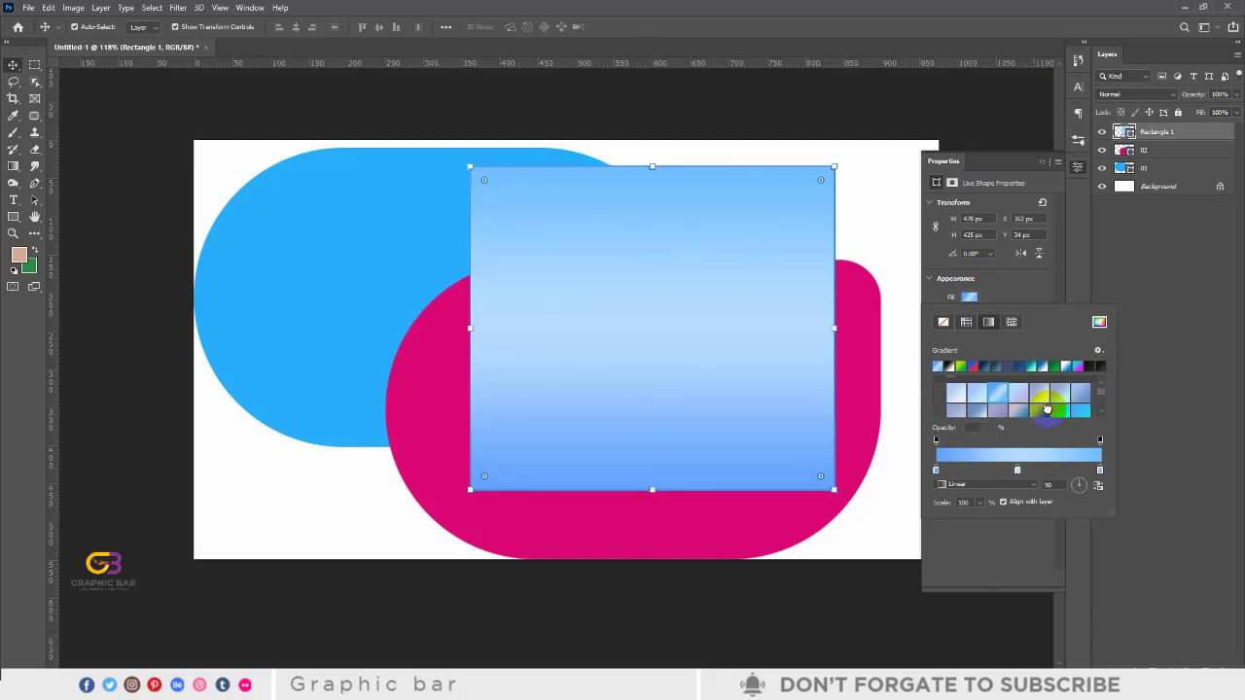
left_click(1062, 409)
left_click(1078, 410)
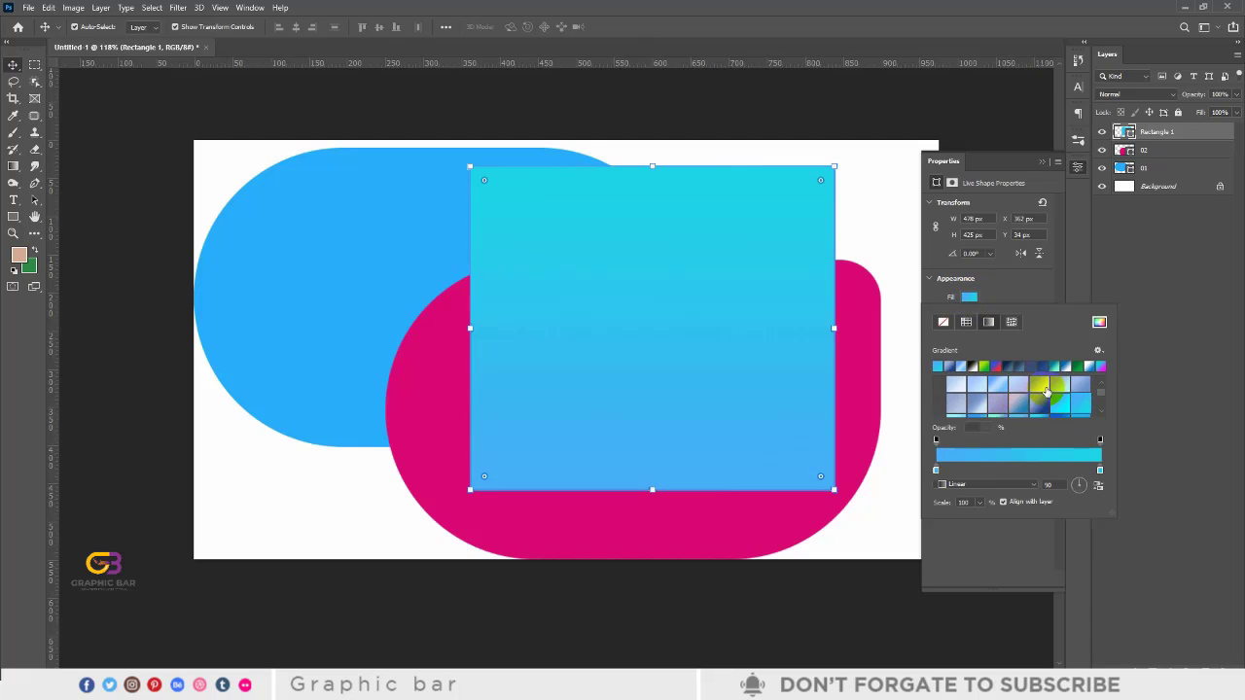
left_click(1044, 389)
left_click(1037, 401)
left_click(981, 403)
scroll(1012, 406, "up", 1)
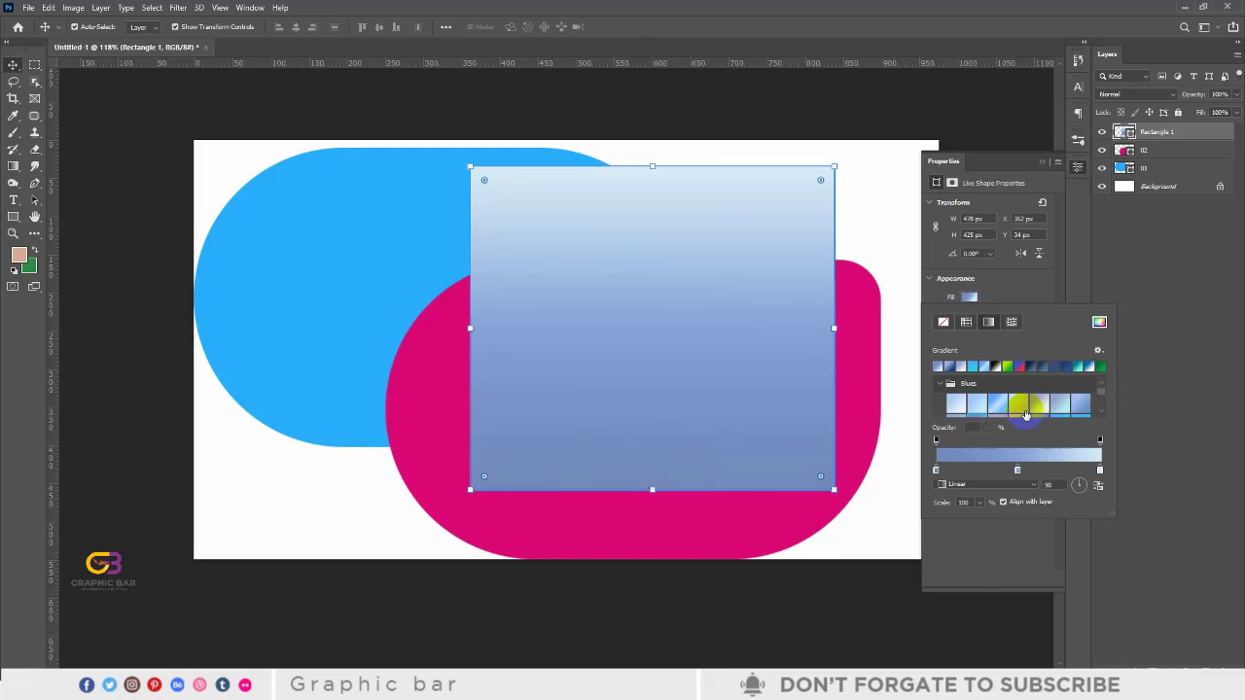
Try custom solid fill colours on the large rectangle, a purple and the dark grey 373737.
left_click(1099, 324)
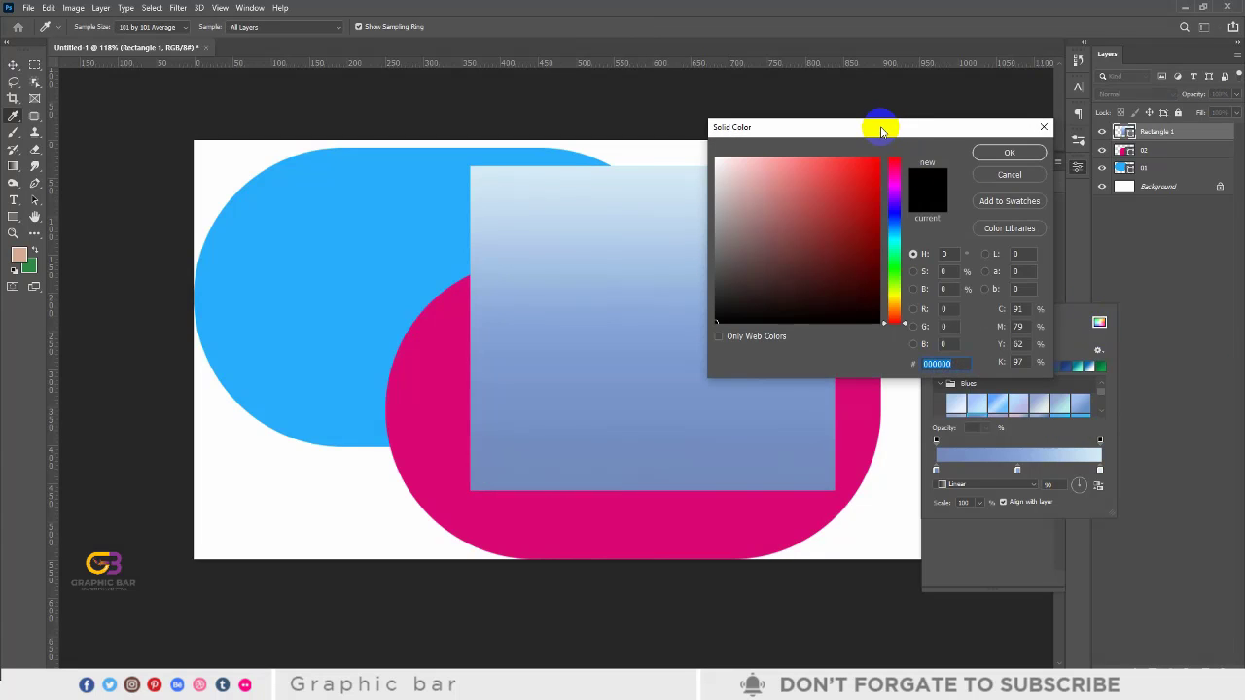
left_click_drag(881, 134, 953, 141)
mouse_move(967, 223)
left_mouse_down()
mouse_move(968, 203)
mouse_move(930, 201)
mouse_move(884, 225)
mouse_move(845, 204)
mouse_move(934, 305)
mouse_move(848, 266)
left_mouse_up()
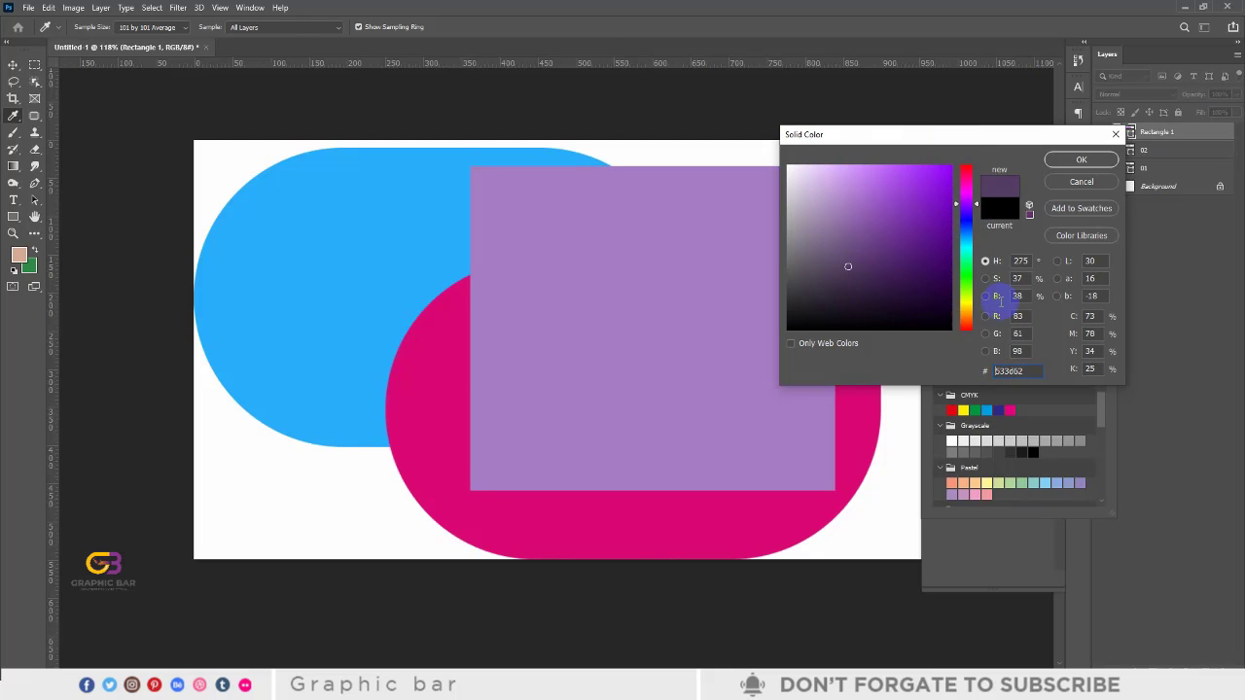
mouse_move(965, 298)
left_mouse_down()
mouse_move(965, 273)
mouse_move(884, 291)
mouse_move(755, 278)
mouse_move(782, 294)
left_mouse_up()
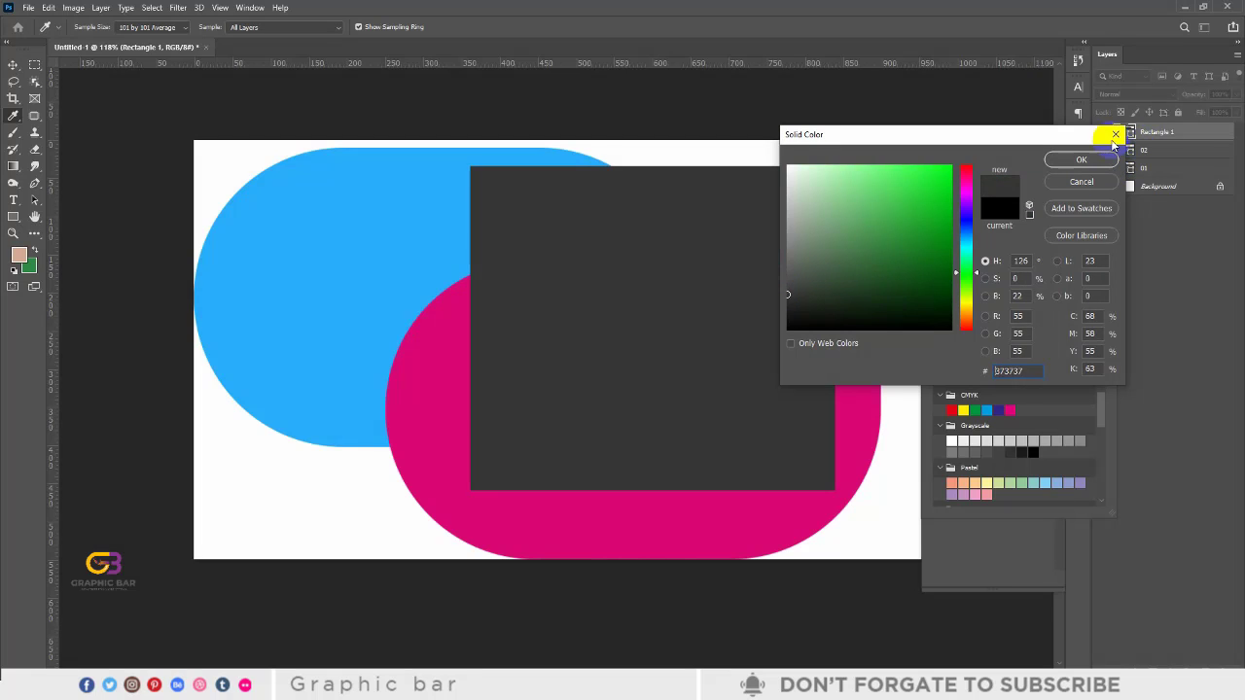
left_click(1082, 160)
left_click(995, 365)
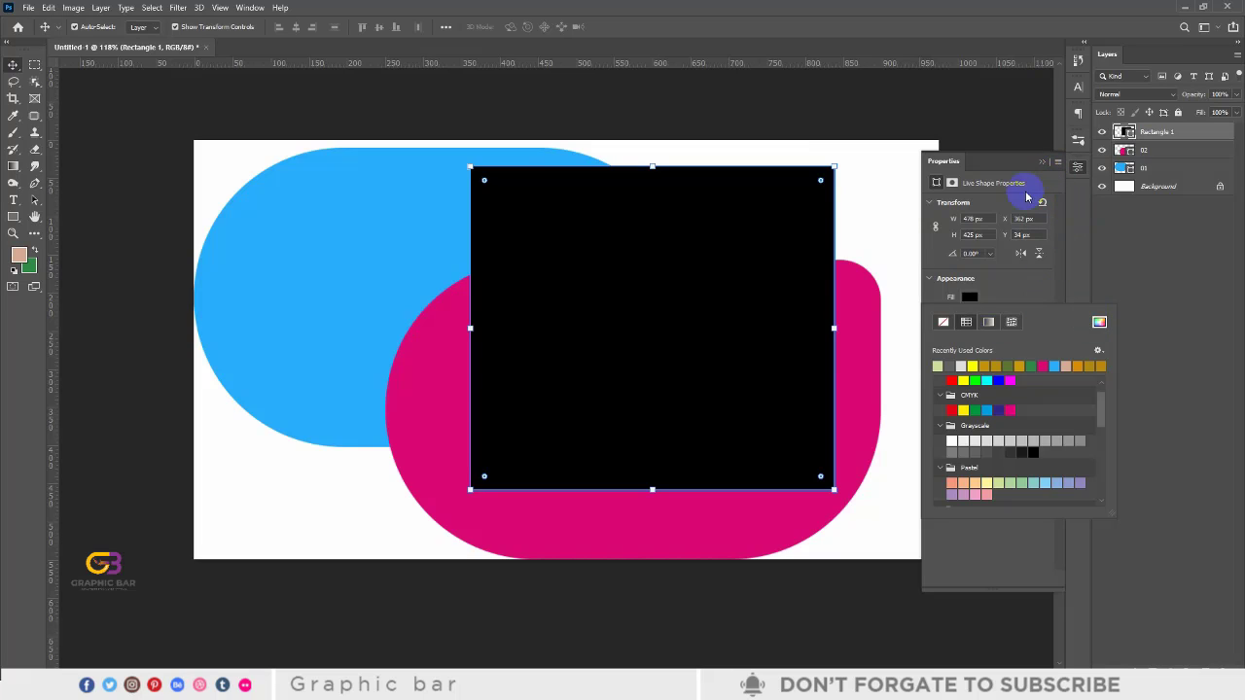
Collapse and expand the Properties panel, close it completely, and display it again.
left_click(1042, 162)
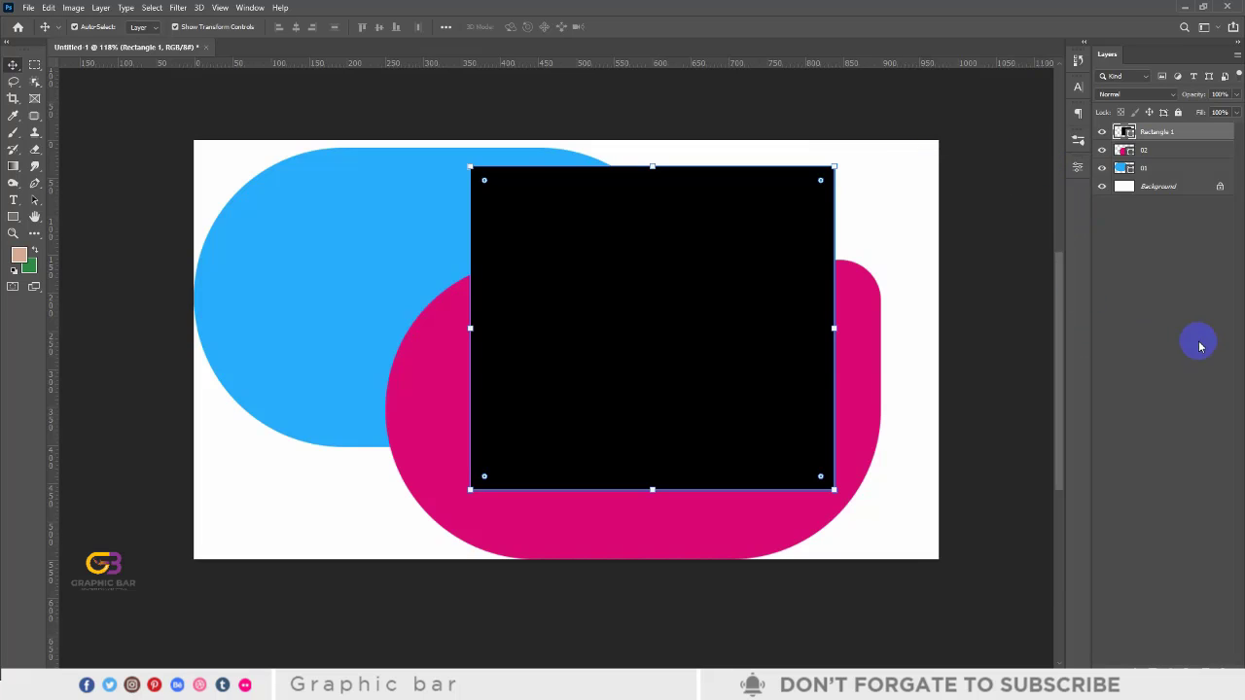
left_click(1079, 169)
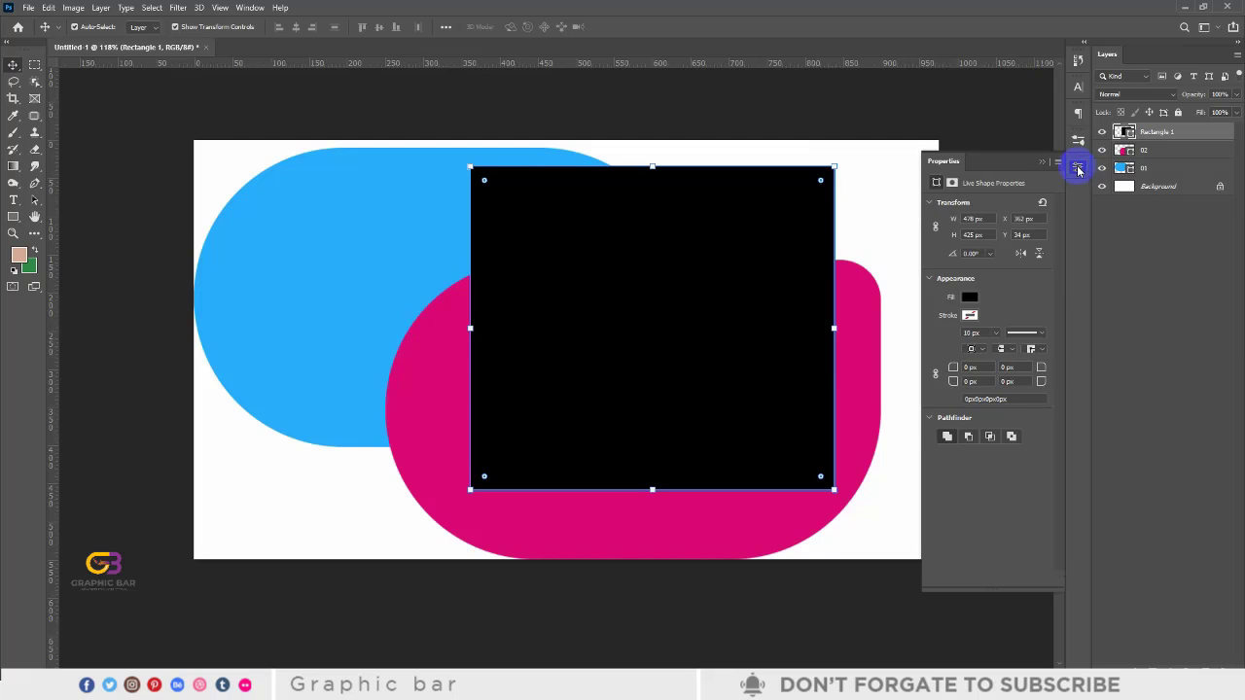
right_click(1078, 167)
left_click(1114, 173)
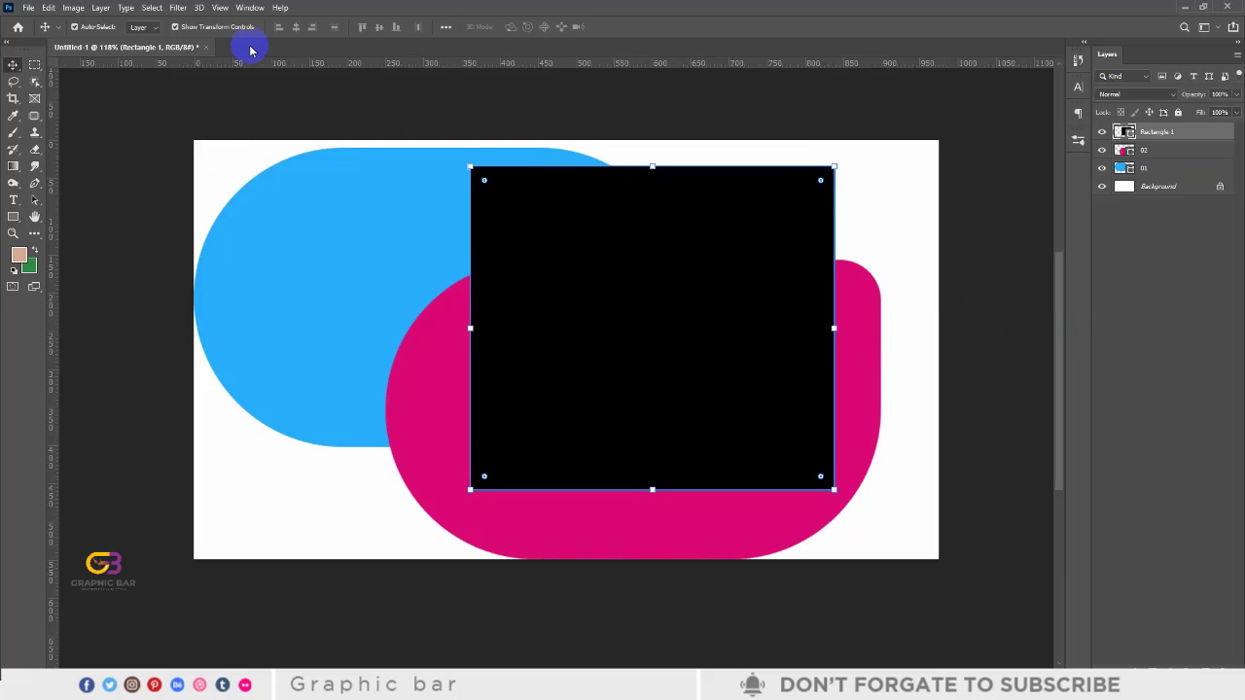
left_click(253, 9)
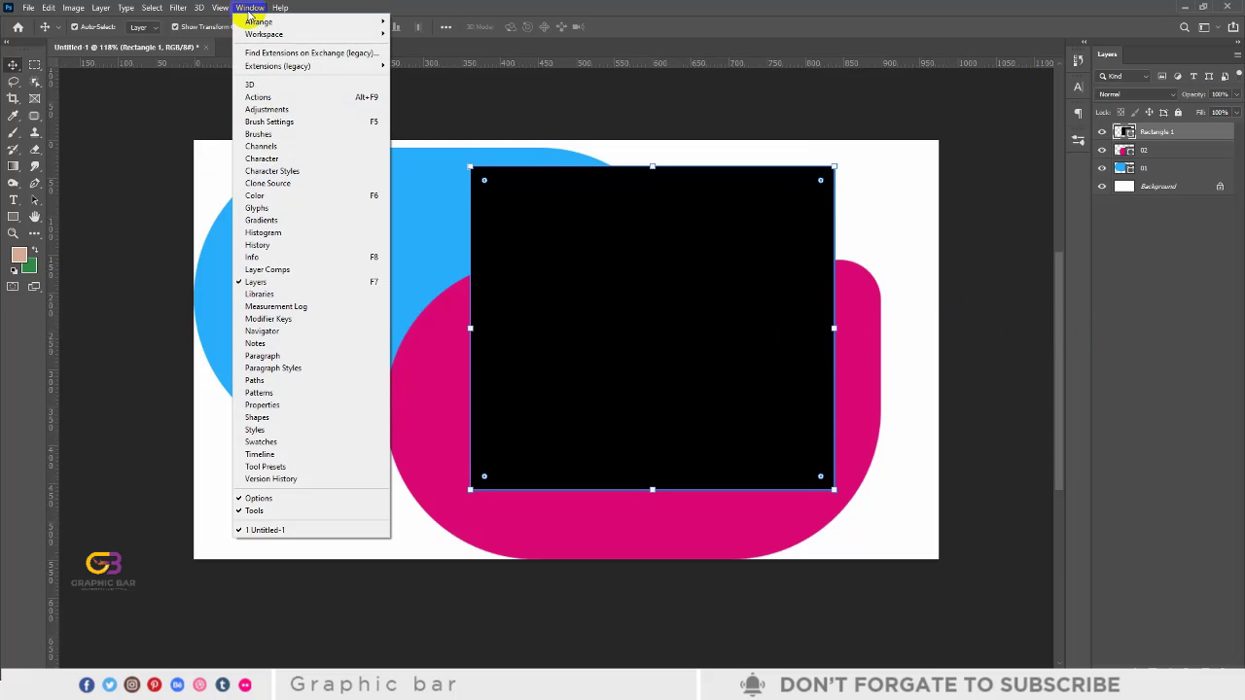
left_click(240, 407)
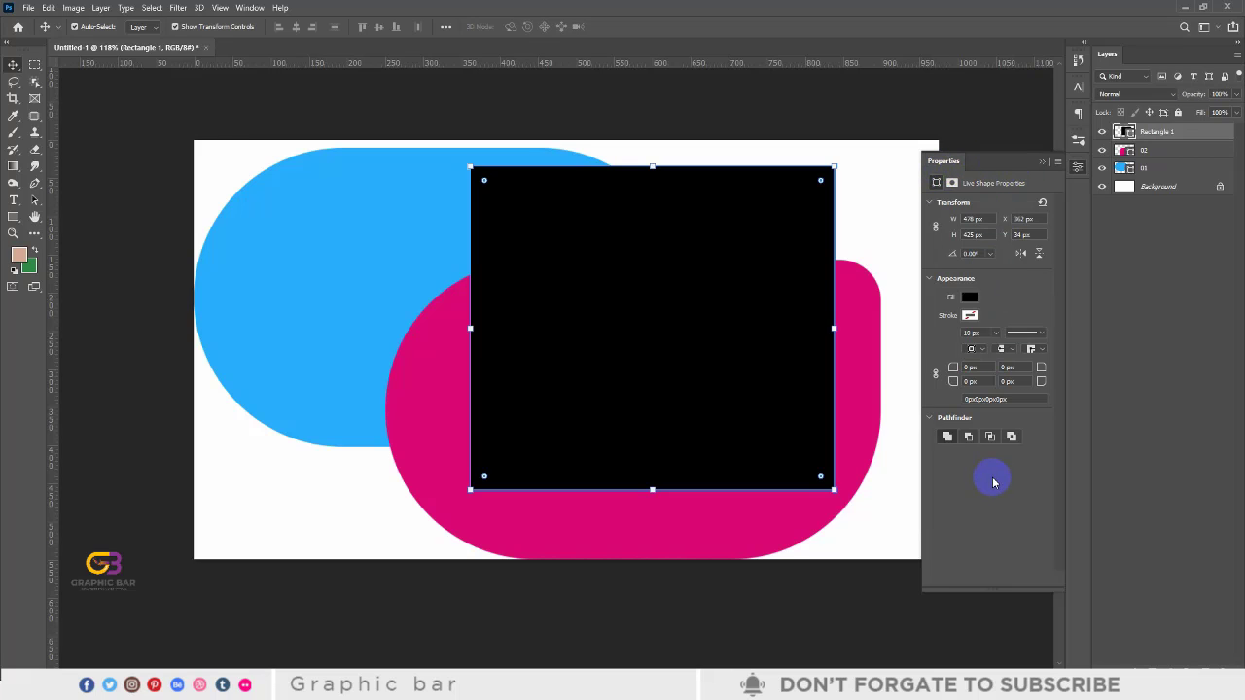
Move the black rectangle left to about X 271 px, fill it with a recently used golden brown and collapse its properties.
left_click_drag(629, 246, 559, 245)
left_click(970, 297)
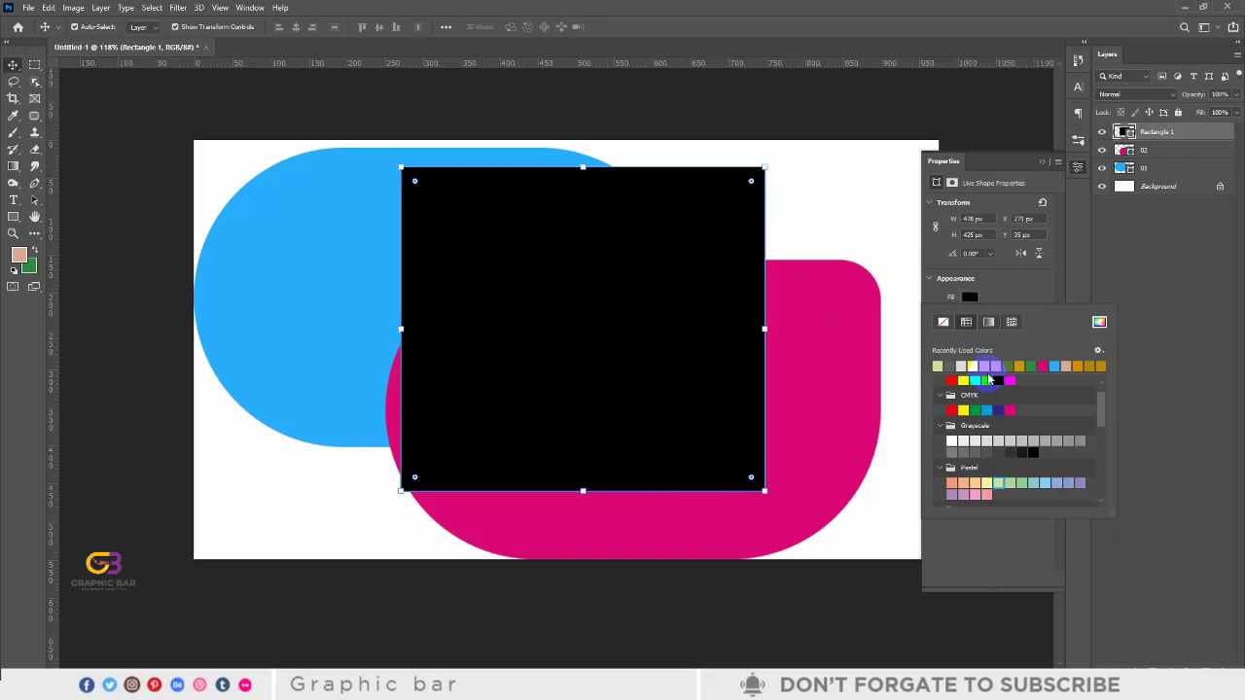
left_click(1006, 365)
left_click(10, 62)
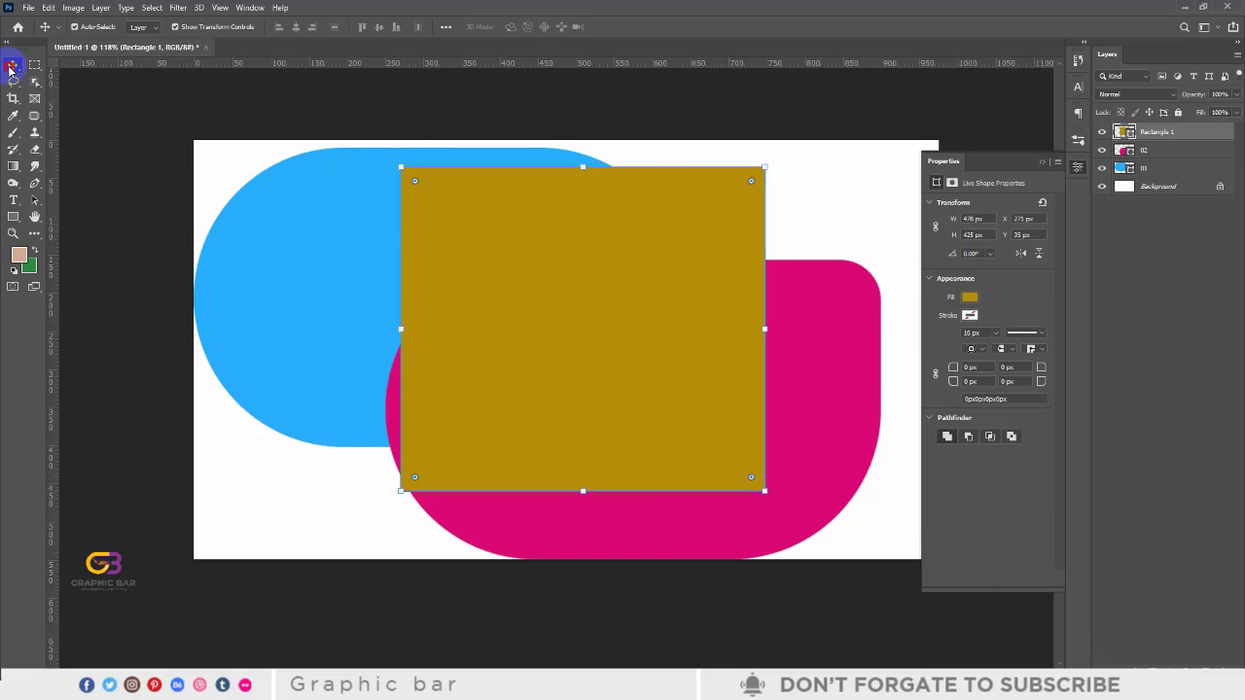
left_click(1046, 162)
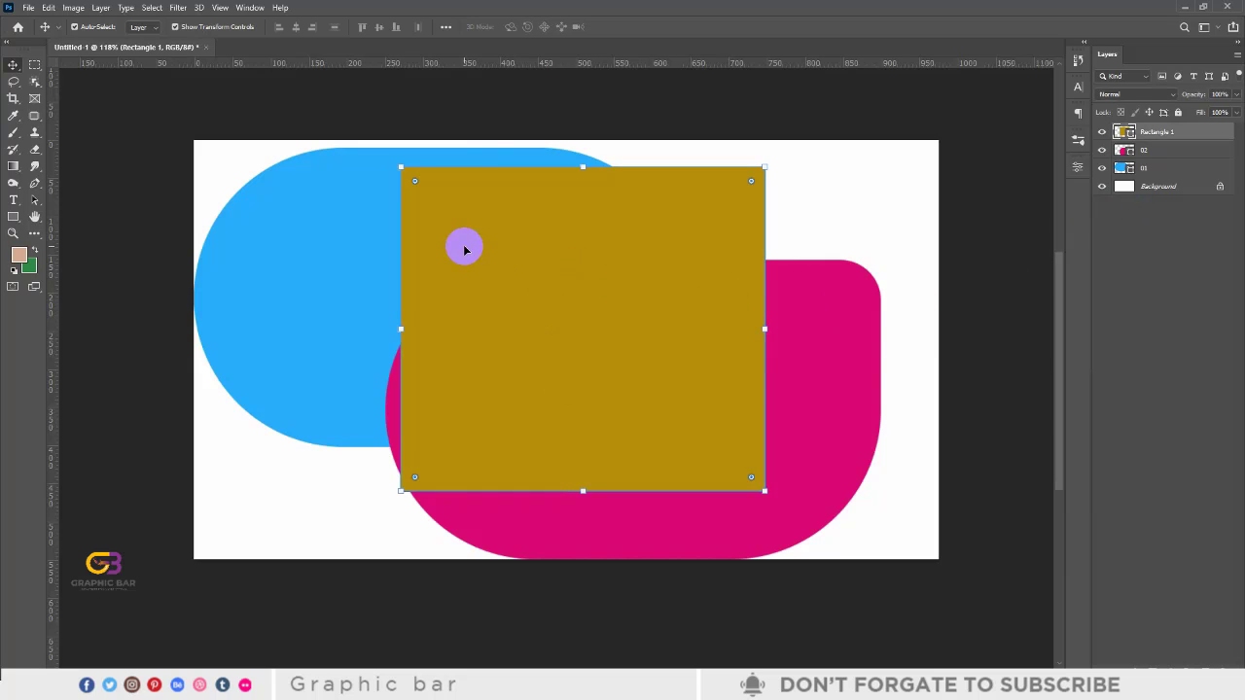
Delete the golden brown rectangle and deselect all layers.
key("Delete")
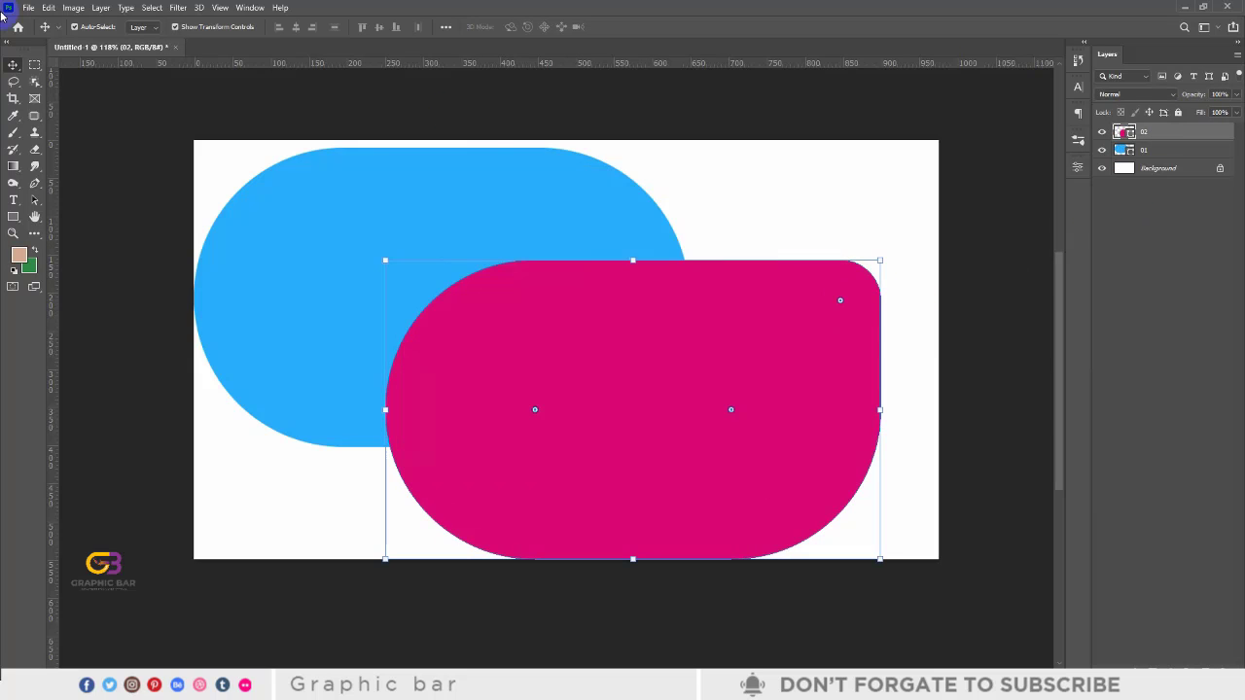
left_click(134, 186)
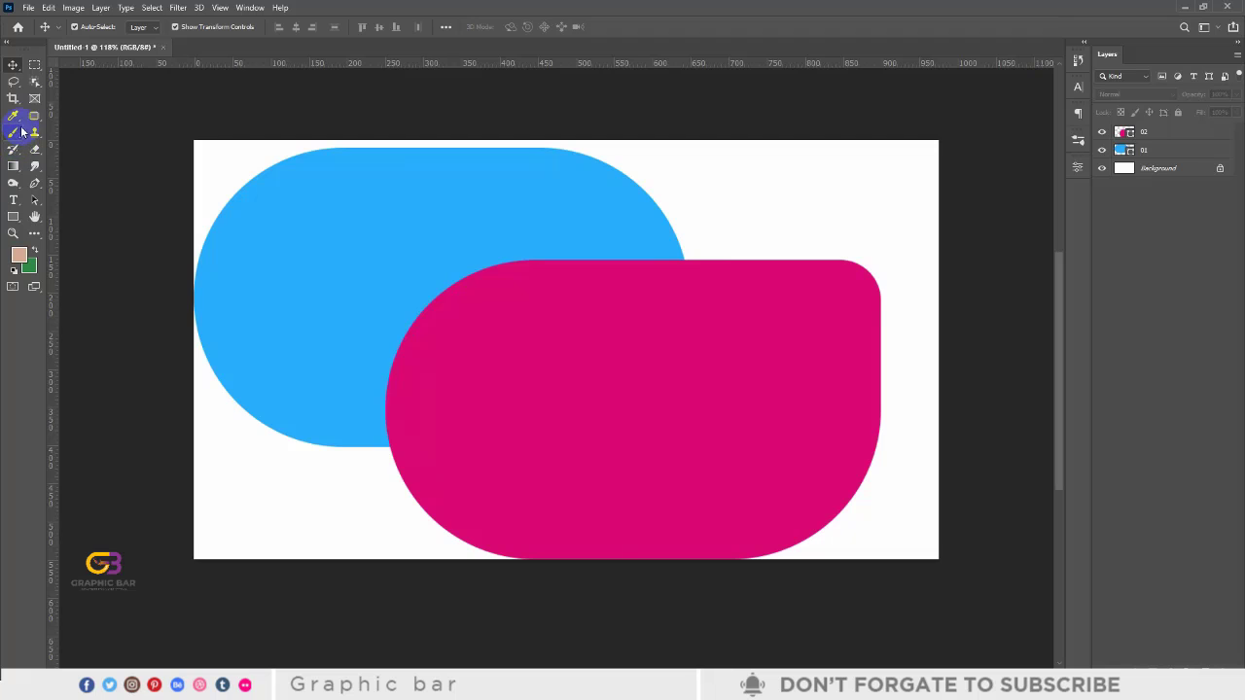
Draw a rectangle about 150 × 118 px in the white area above the magenta shape and collapse its properties.
left_click(16, 217)
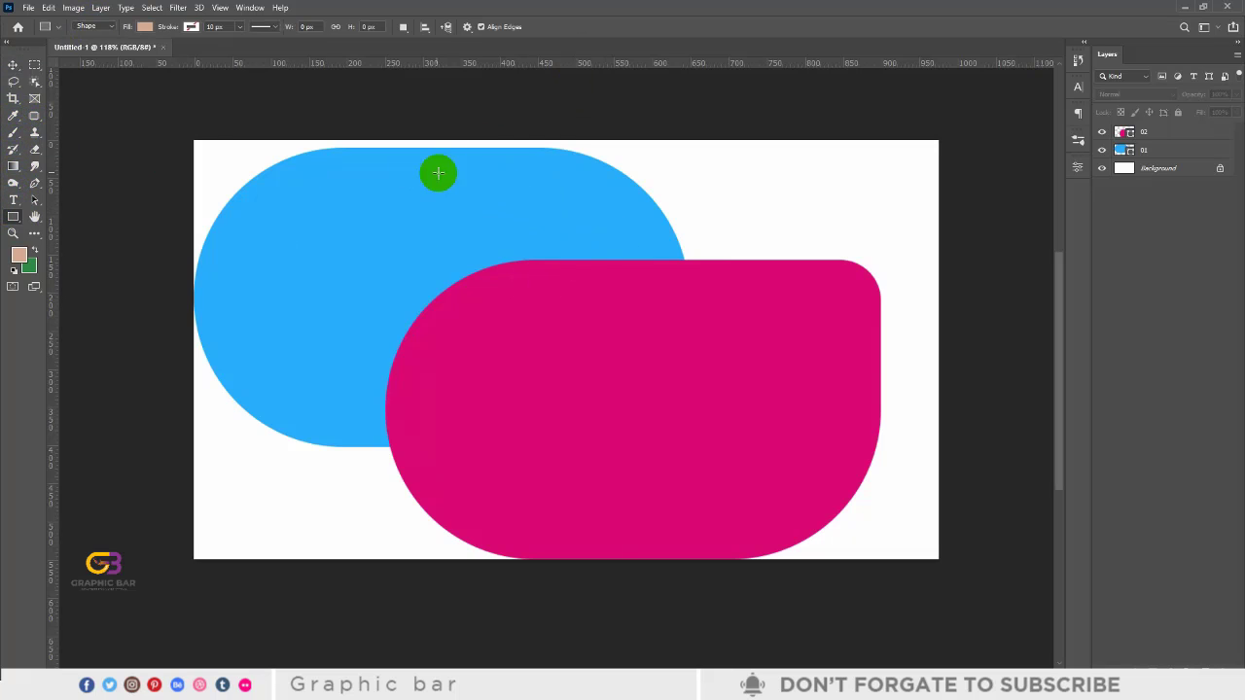
scroll(837, 216, "up", 1)
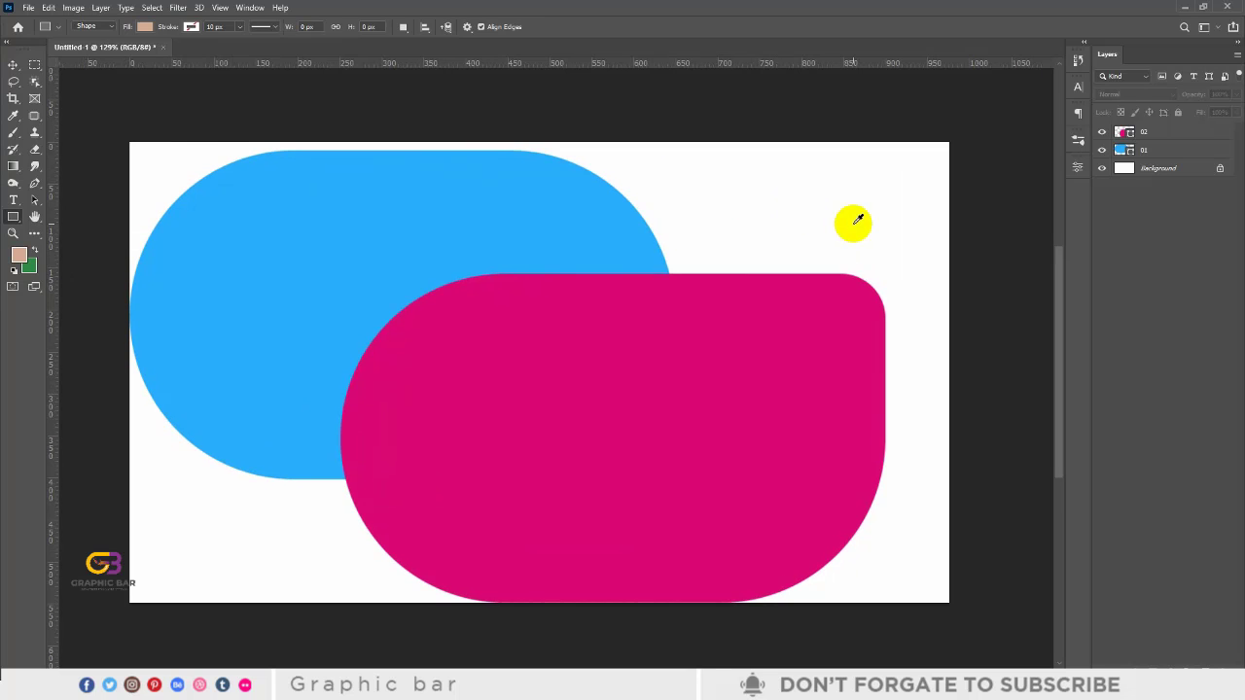
scroll(859, 212, "up", 4)
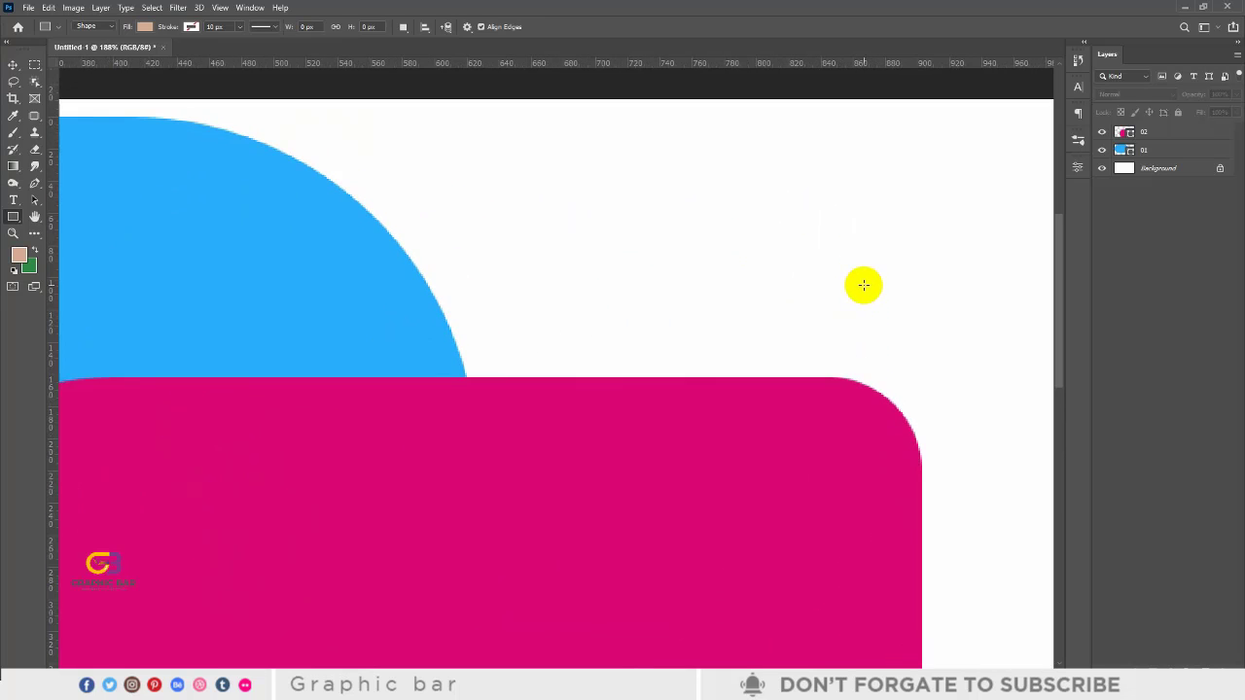
left_click_drag(879, 350, 817, 311)
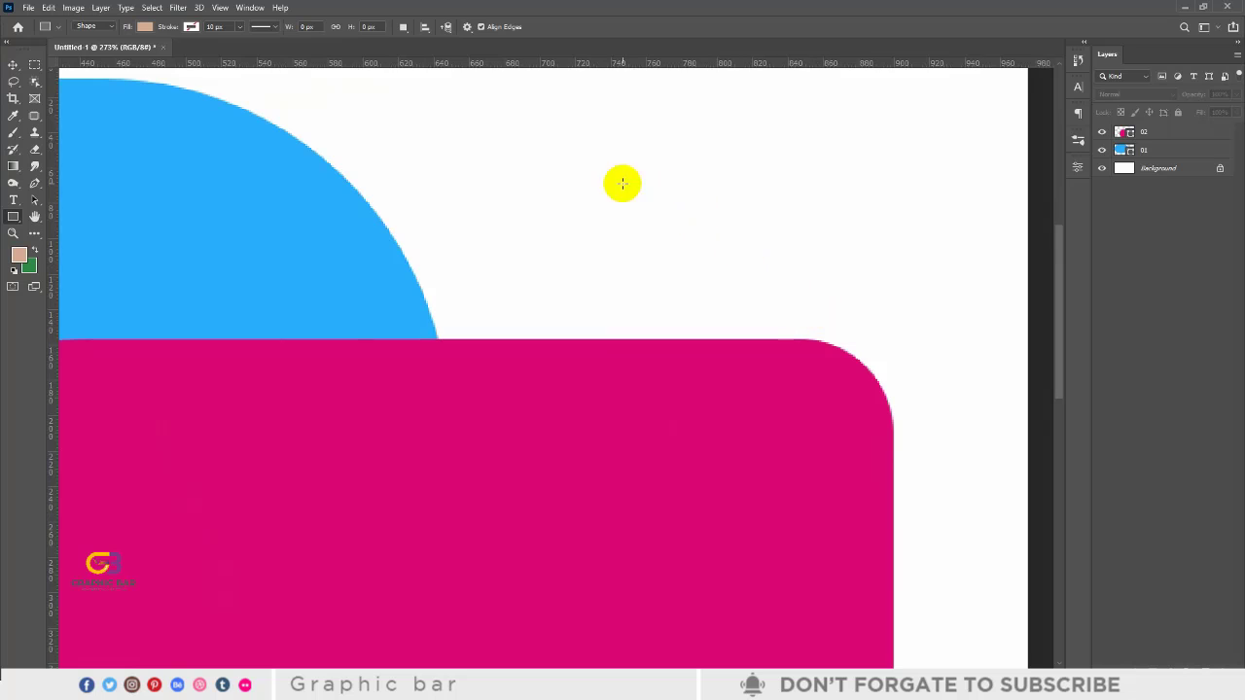
left_click_drag(503, 106, 768, 315)
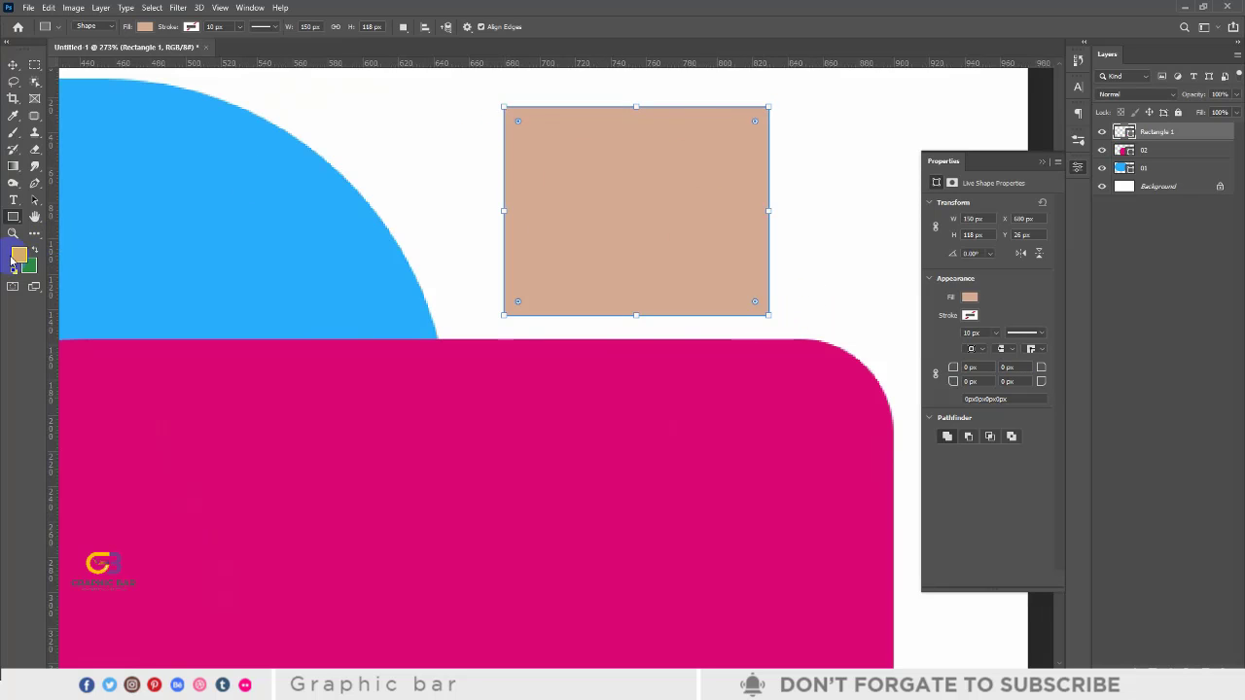
left_click(146, 27)
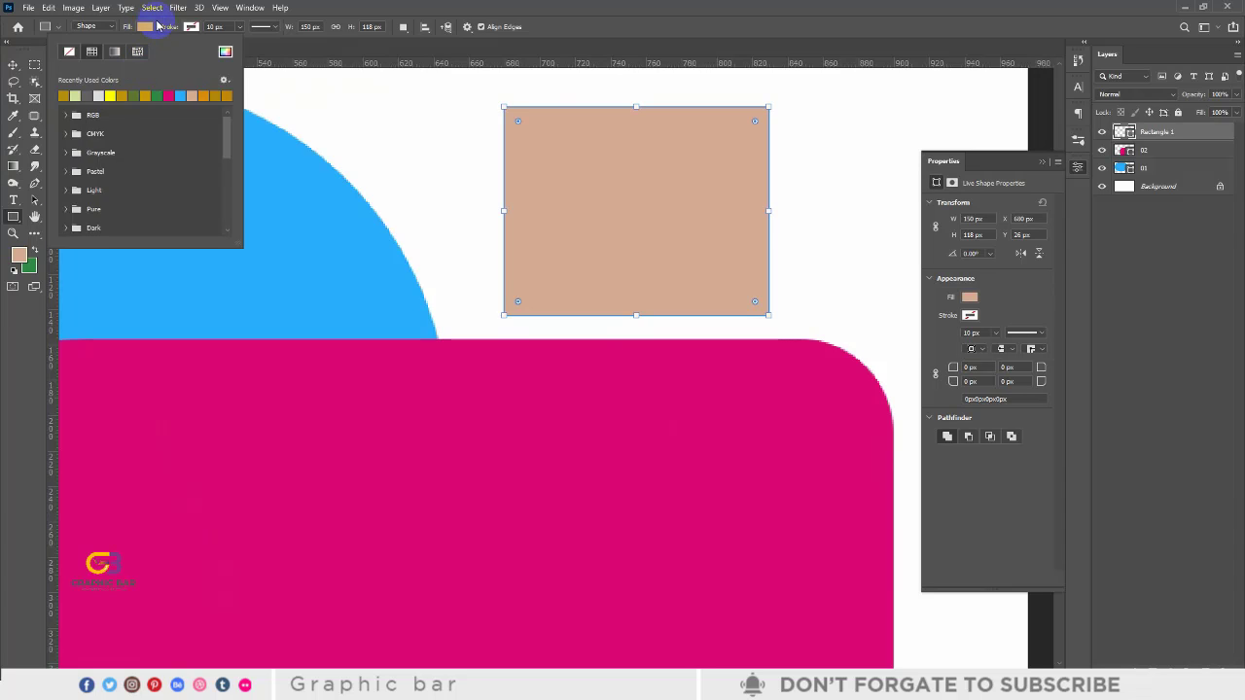
left_click(146, 29)
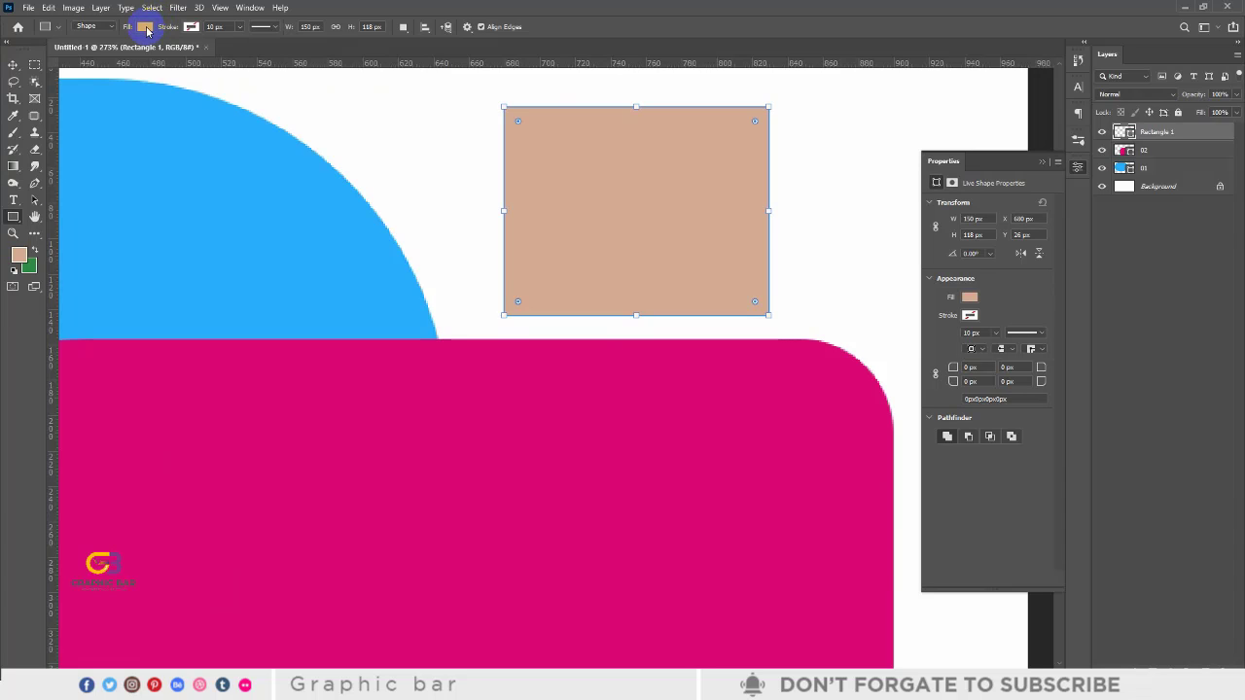
left_click(1043, 163)
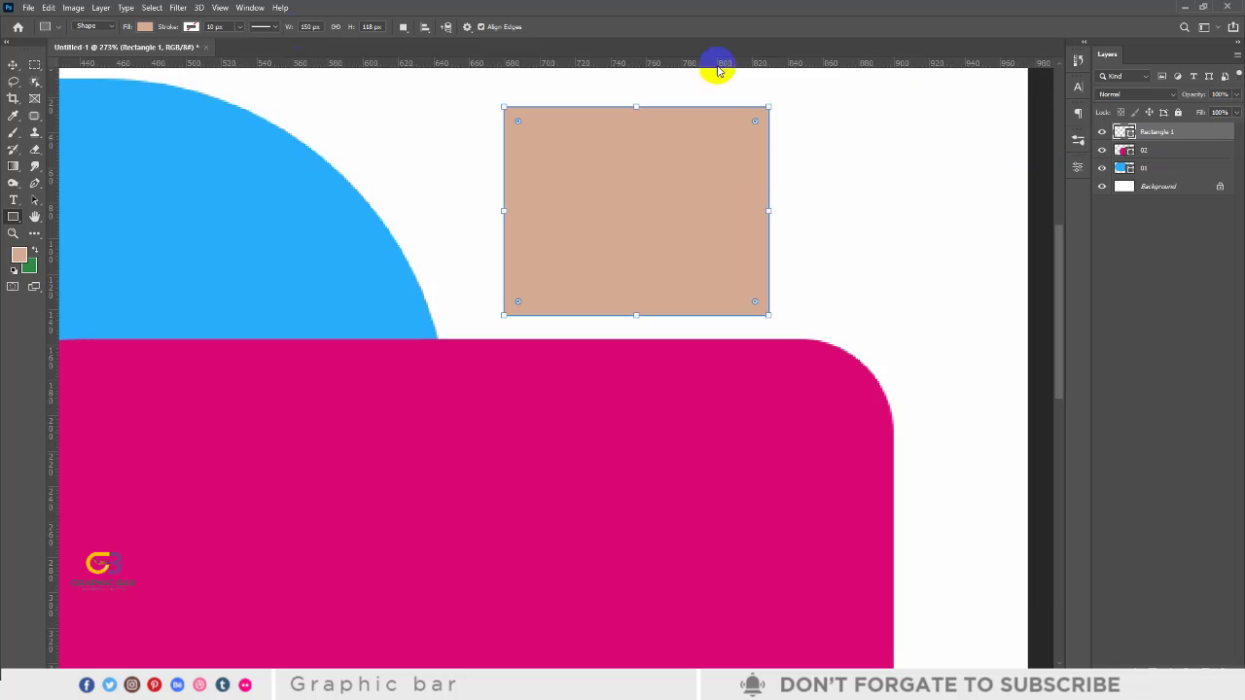
Display the Swatches panel, float it beside the new rectangle and enlarge it to show more colours.
left_click(244, 9)
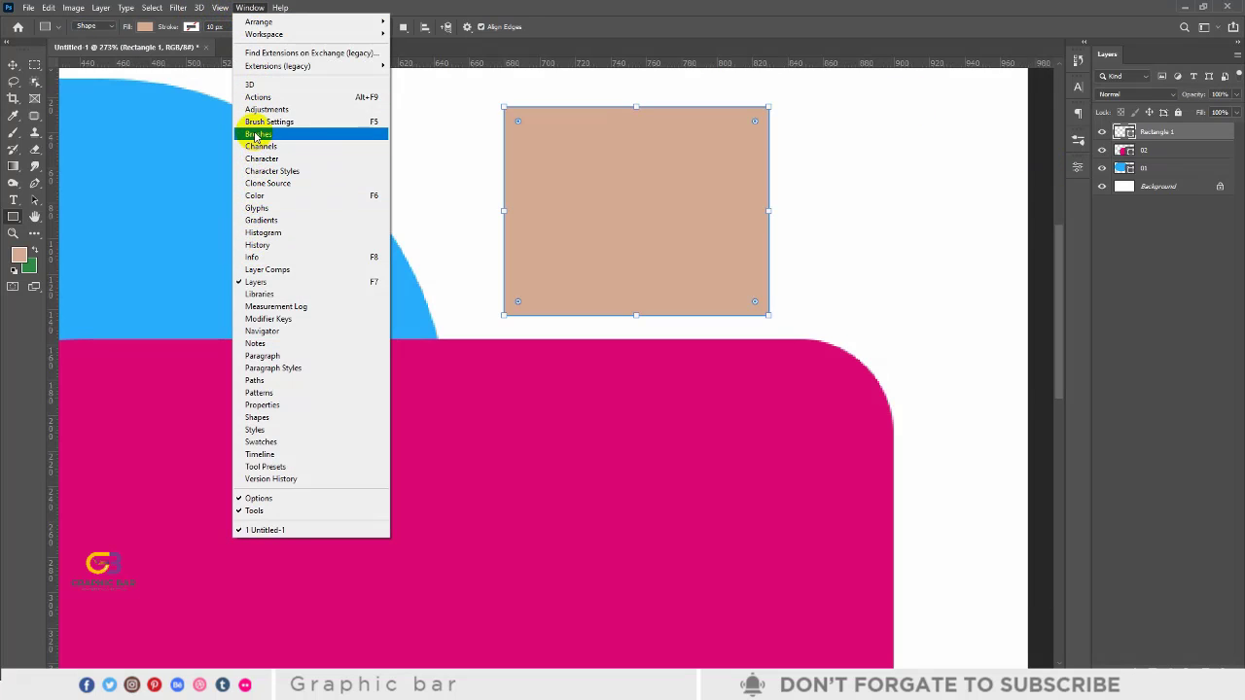
left_click(261, 442)
left_click_drag(1124, 58, 867, 83)
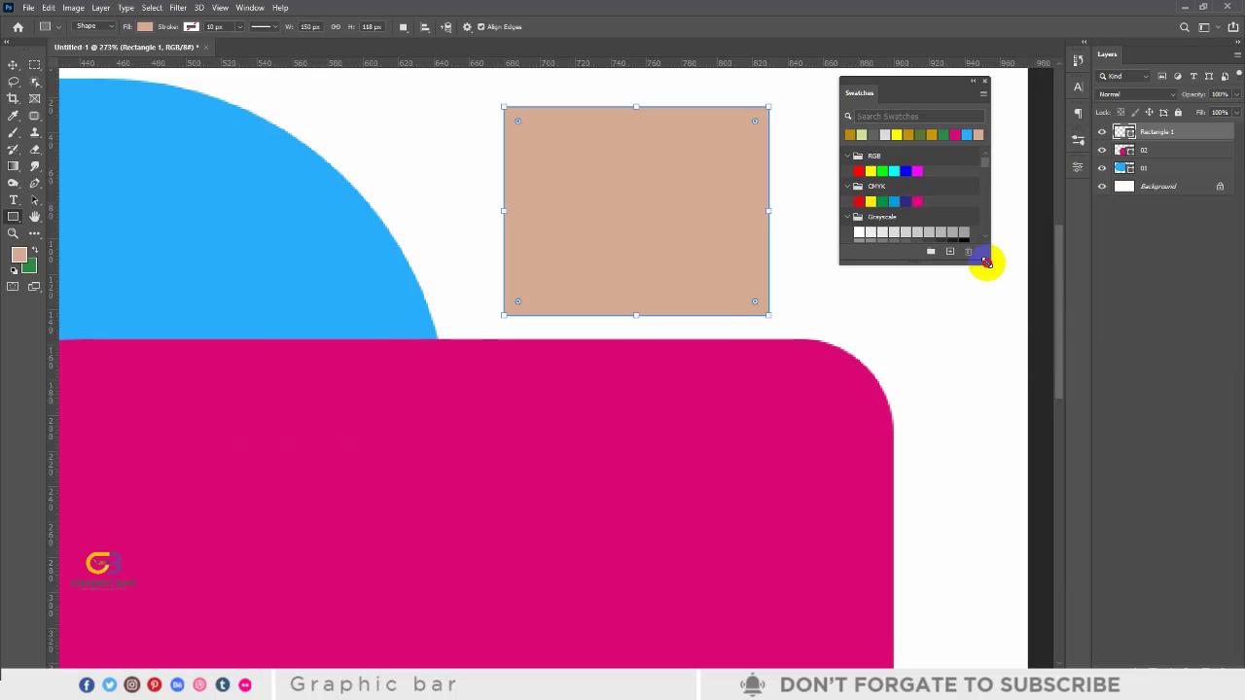
left_click_drag(986, 260, 1033, 323)
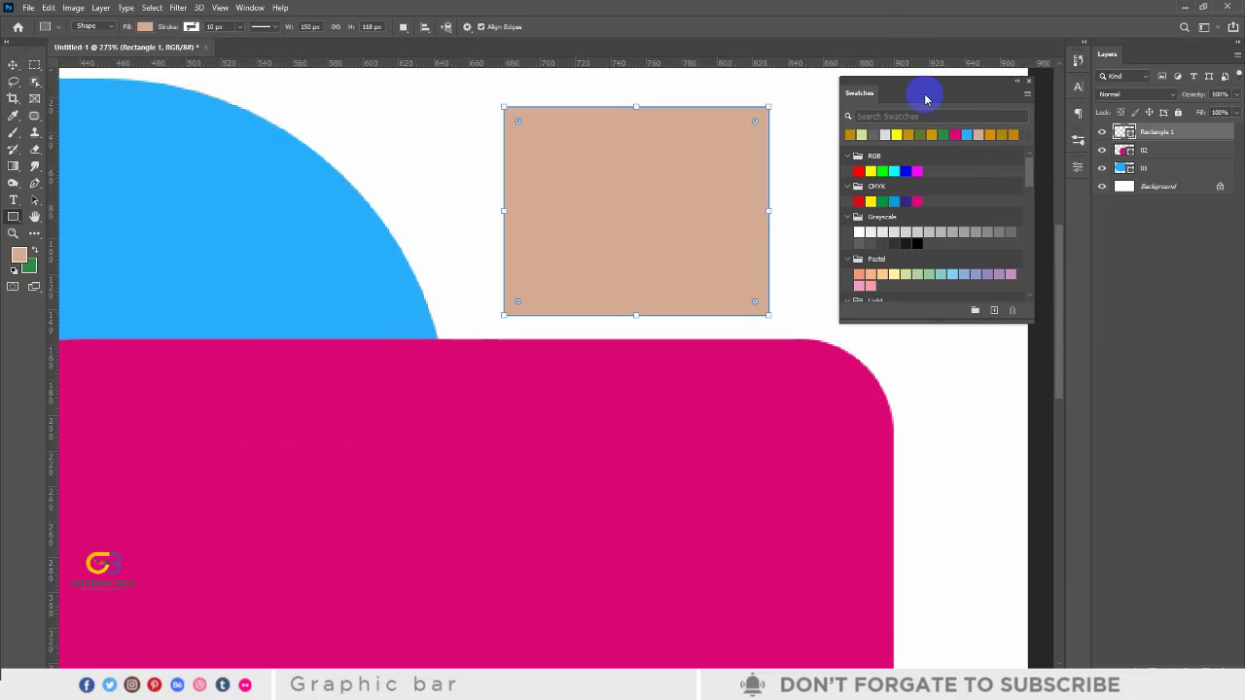
mouse_move(920, 84)
left_mouse_down()
mouse_move(931, 85)
mouse_move(899, 75)
mouse_move(923, 92)
left_mouse_up()
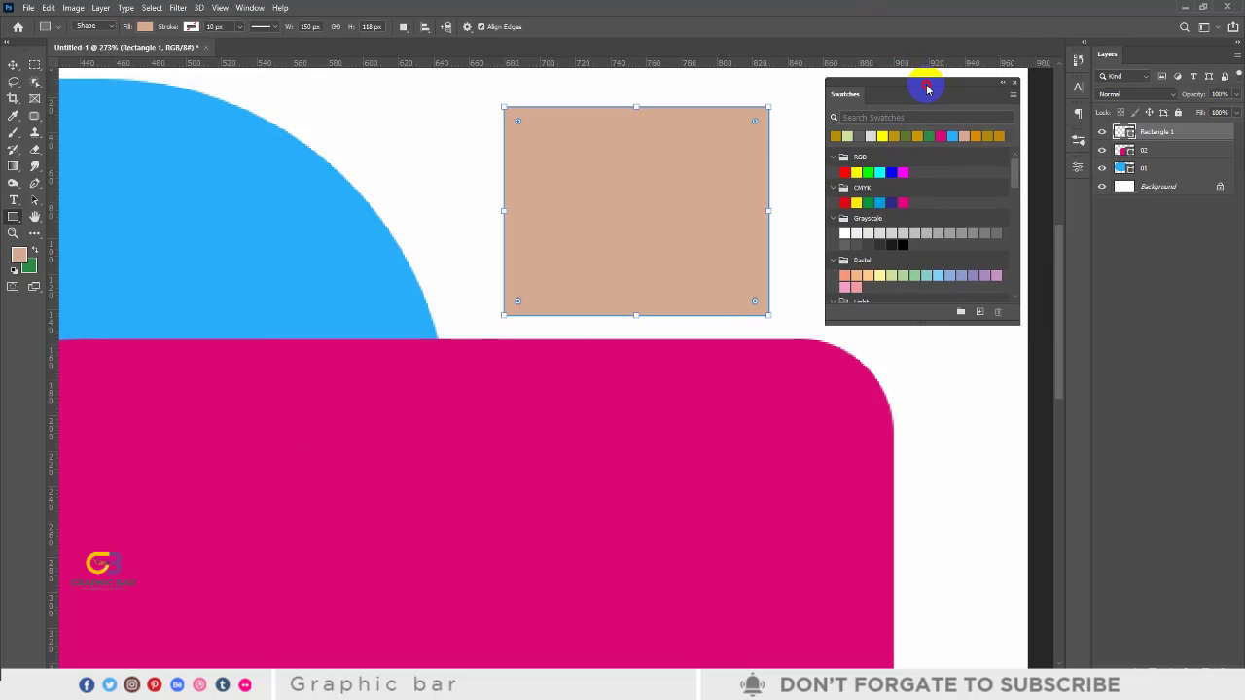
Try several CMYK swatches as the rectangle's fill, including the light blue, and finish with the RGB magenta swatch.
left_click(11, 62)
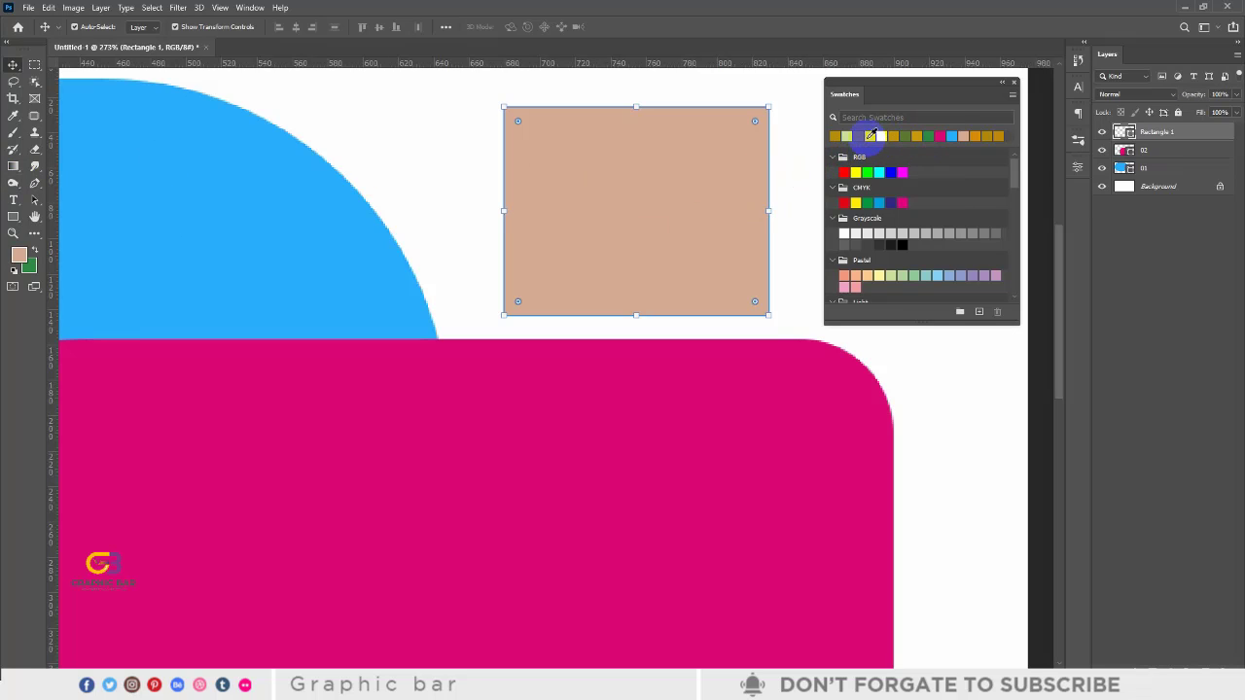
left_click(890, 203)
left_click(878, 202)
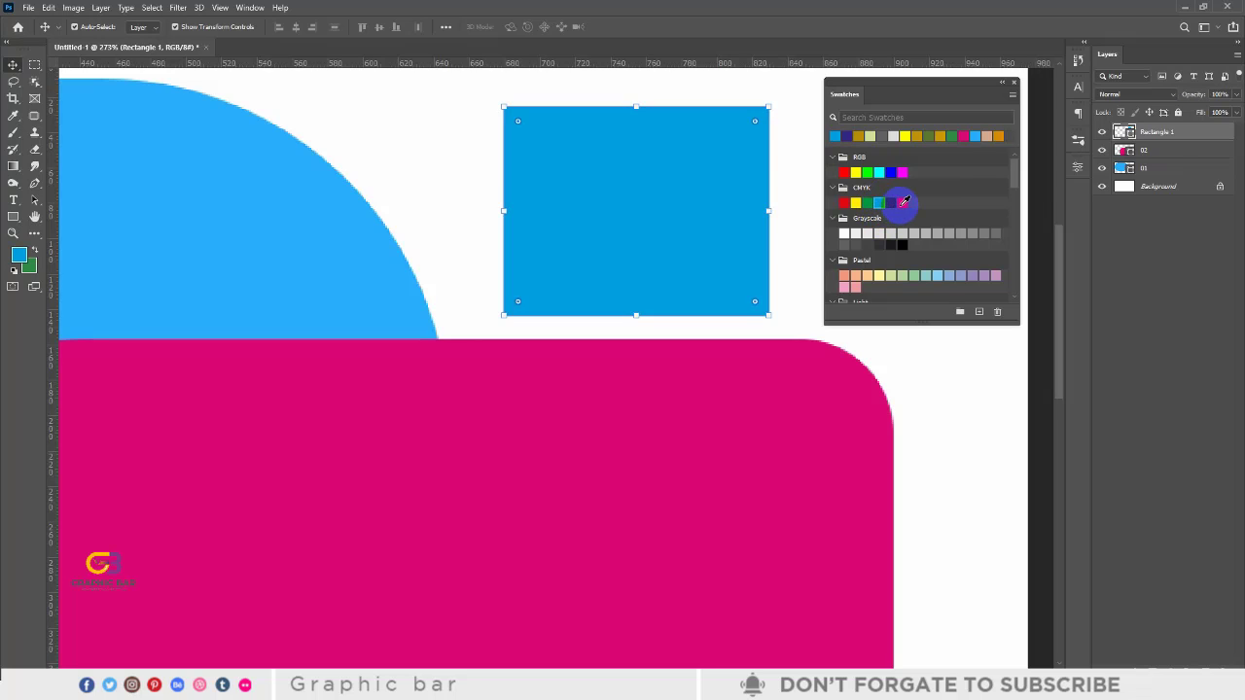
left_click(903, 203)
left_click(899, 173)
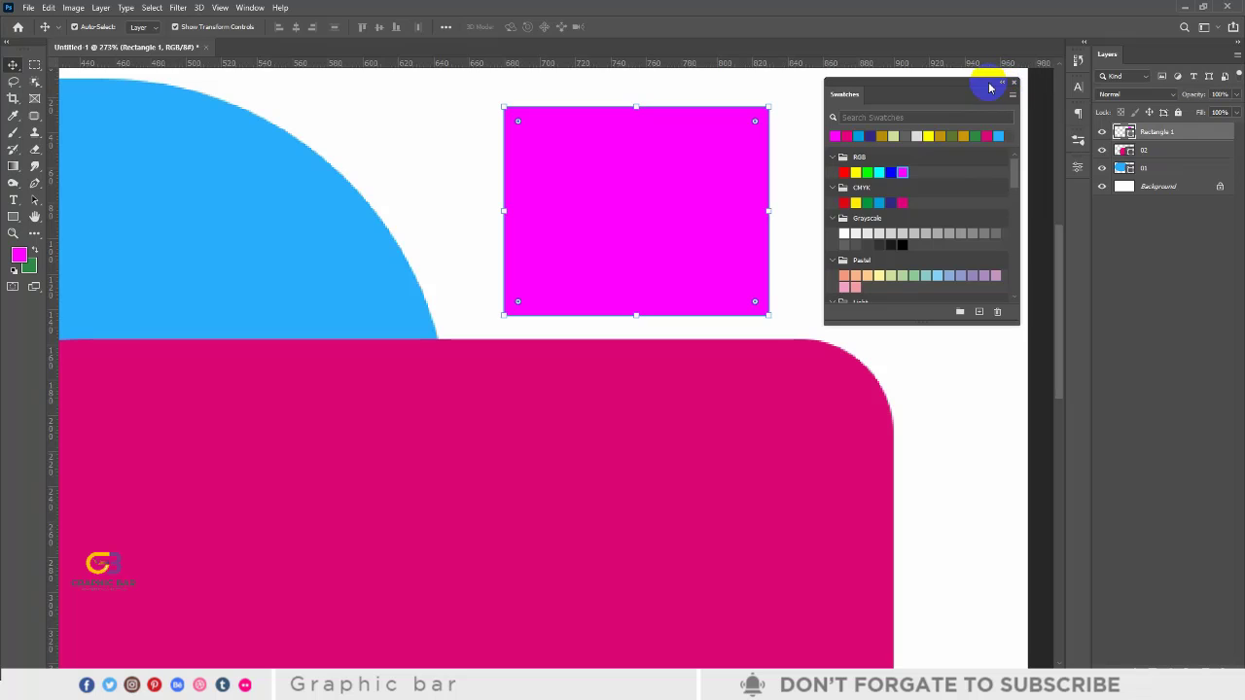
Dock the Swatches panel above the Layers panel and delete the bright magenta rectangle.
left_click_drag(976, 89, 1170, 48)
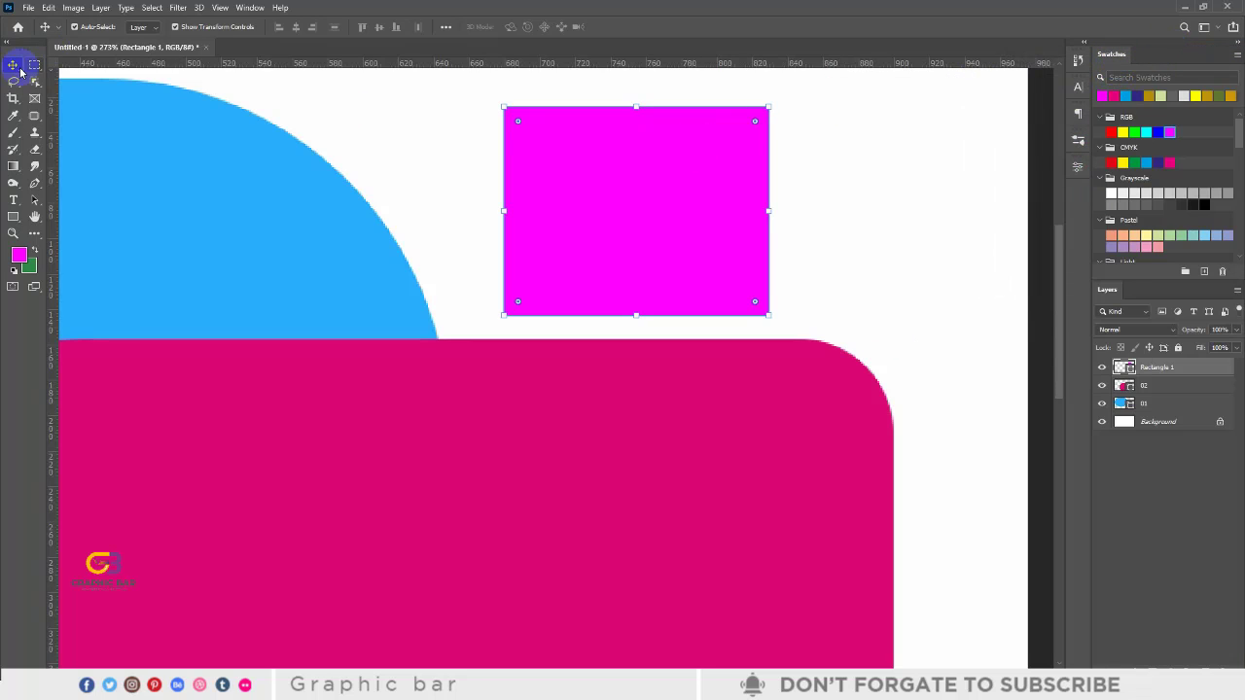
key("Delete")
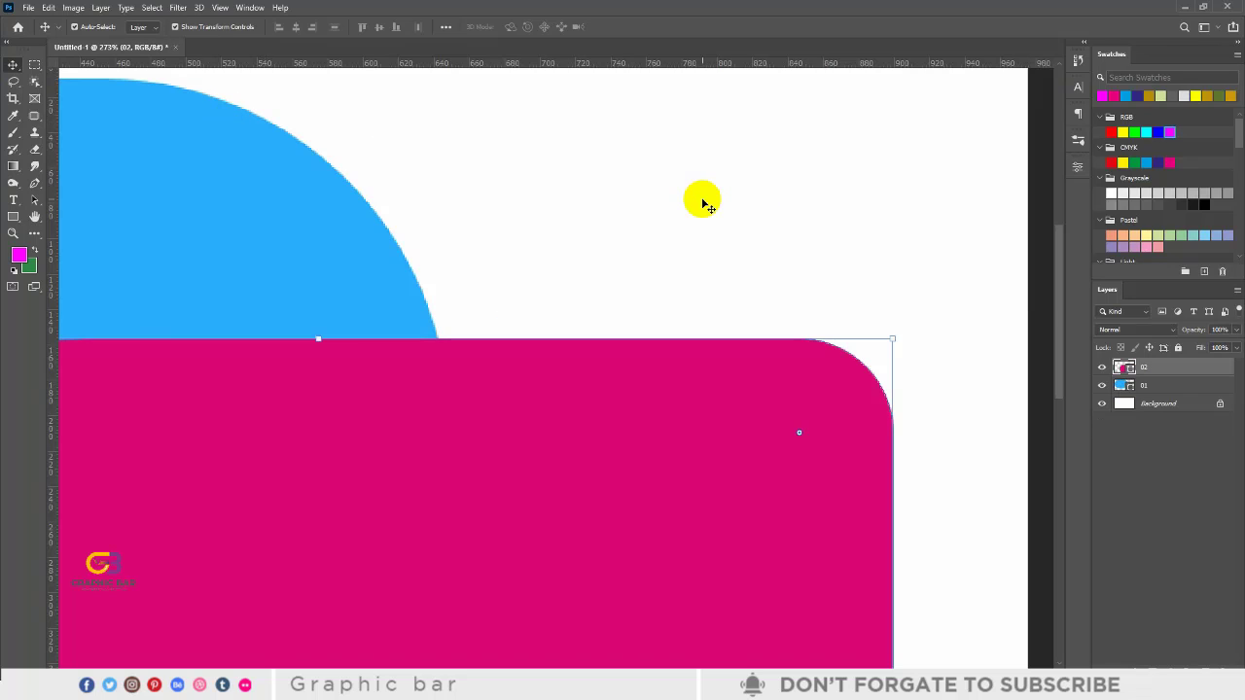
Draw another rectangle about 183 × 107 px in the white area above shape 02.
left_click(13, 216)
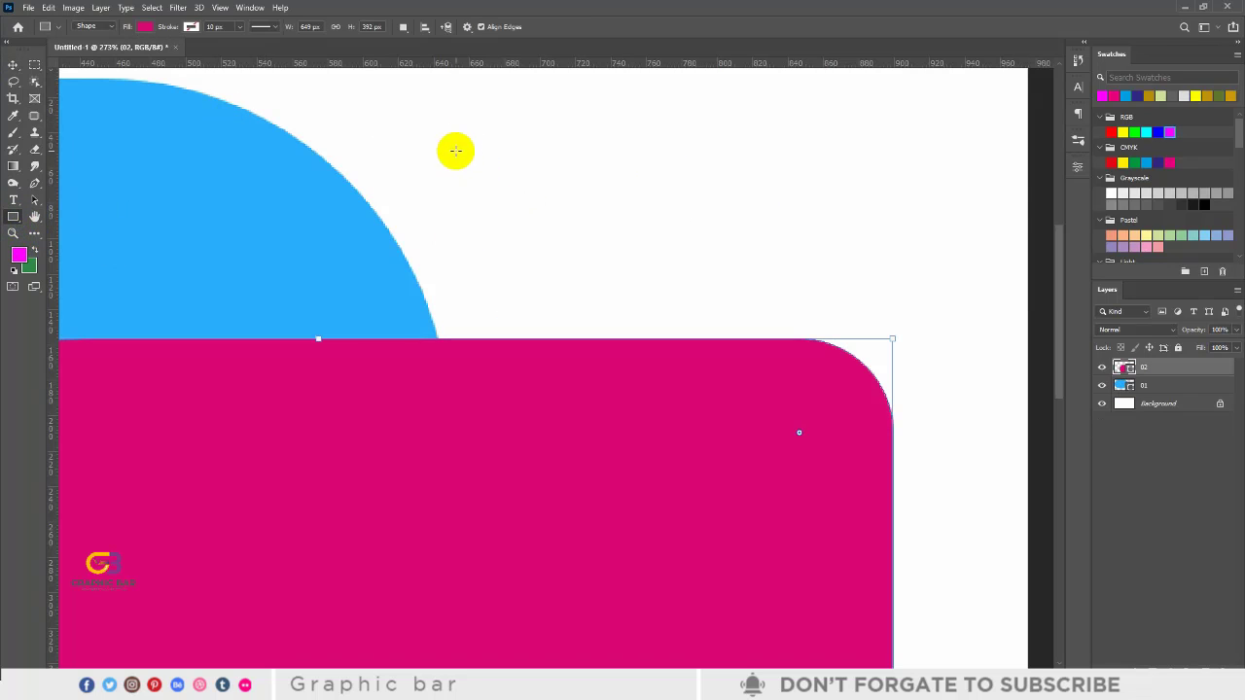
left_click_drag(467, 113, 555, 157)
left_click_drag(724, 246, 791, 301)
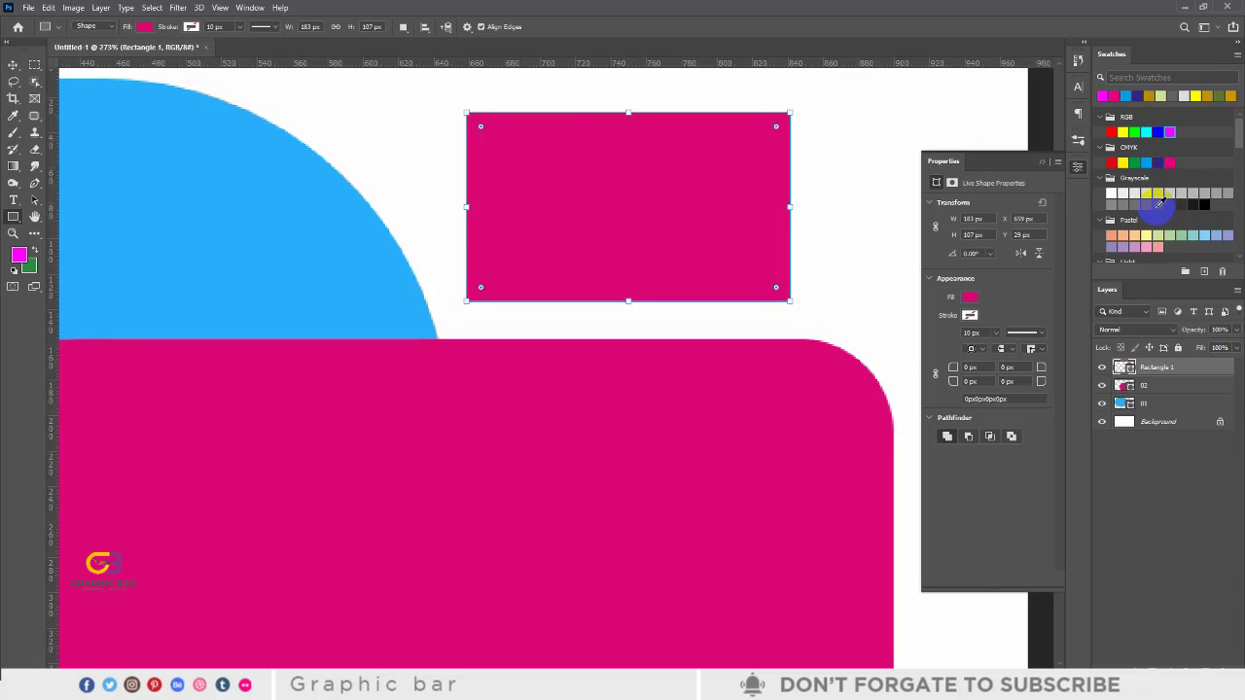
Try various Grayscale swatches and the RGB blue swatch as the rectangle's fill, finishing with a dark grey.
left_click(1192, 205)
left_click(1203, 205)
left_click(1179, 206)
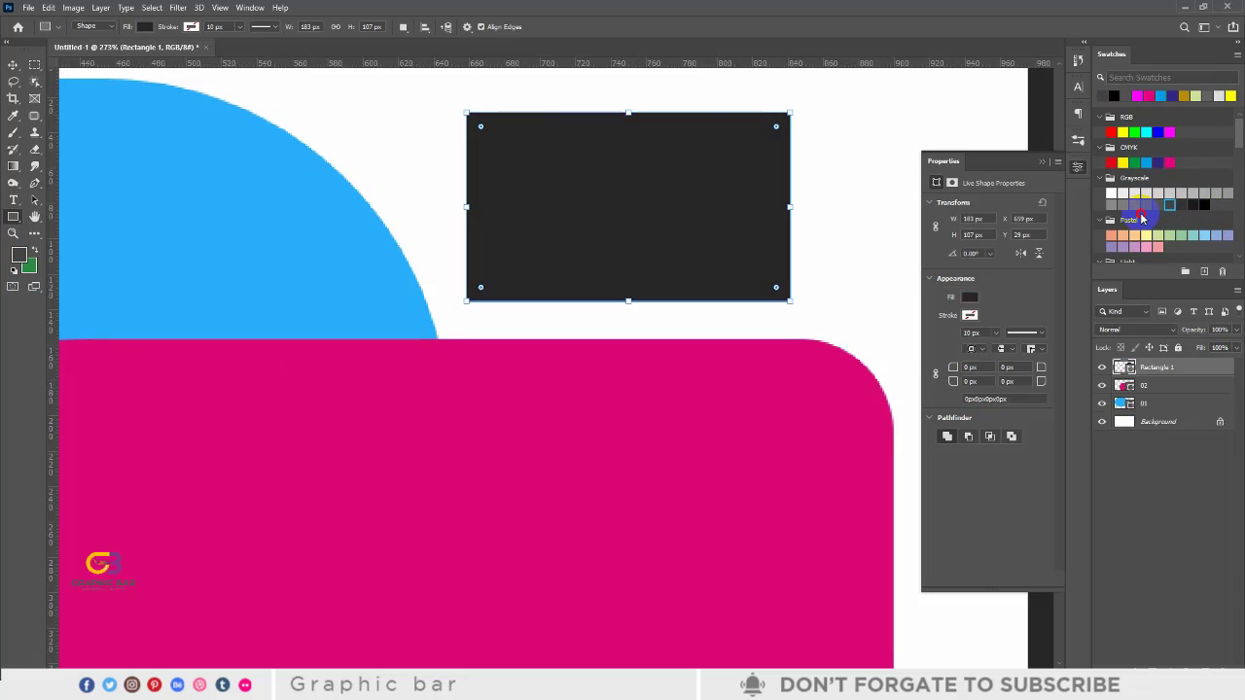
left_click(1142, 217)
left_click(1157, 194)
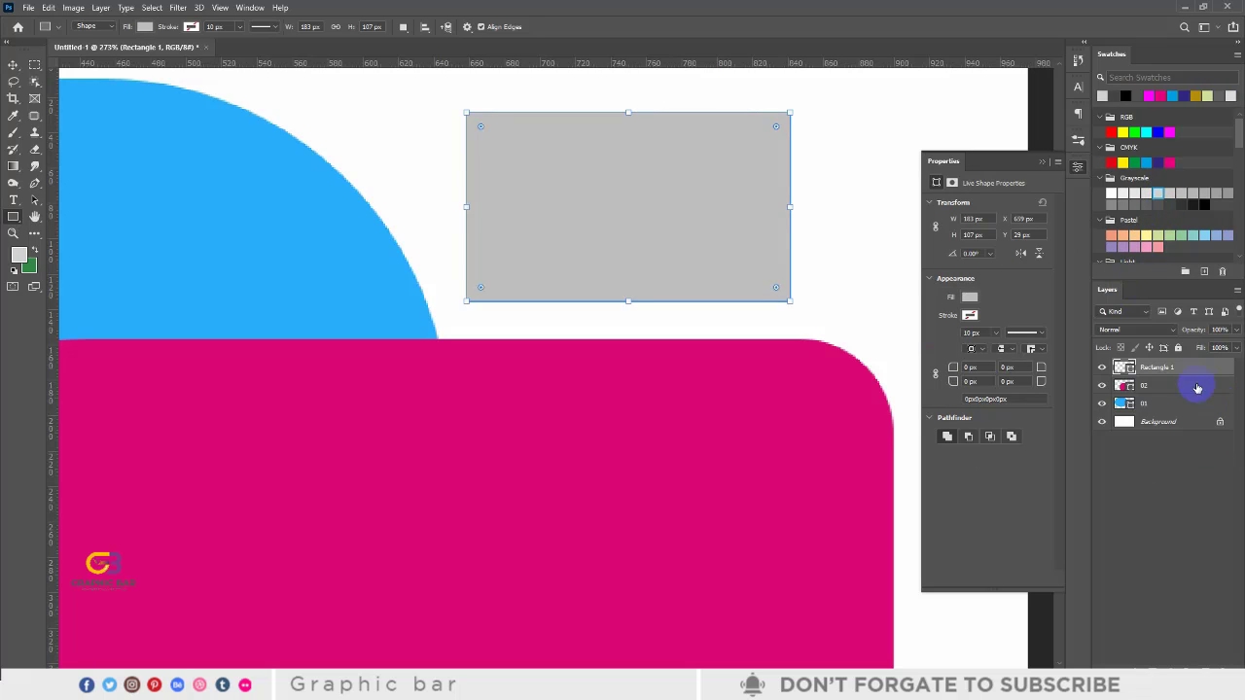
left_click(1158, 132)
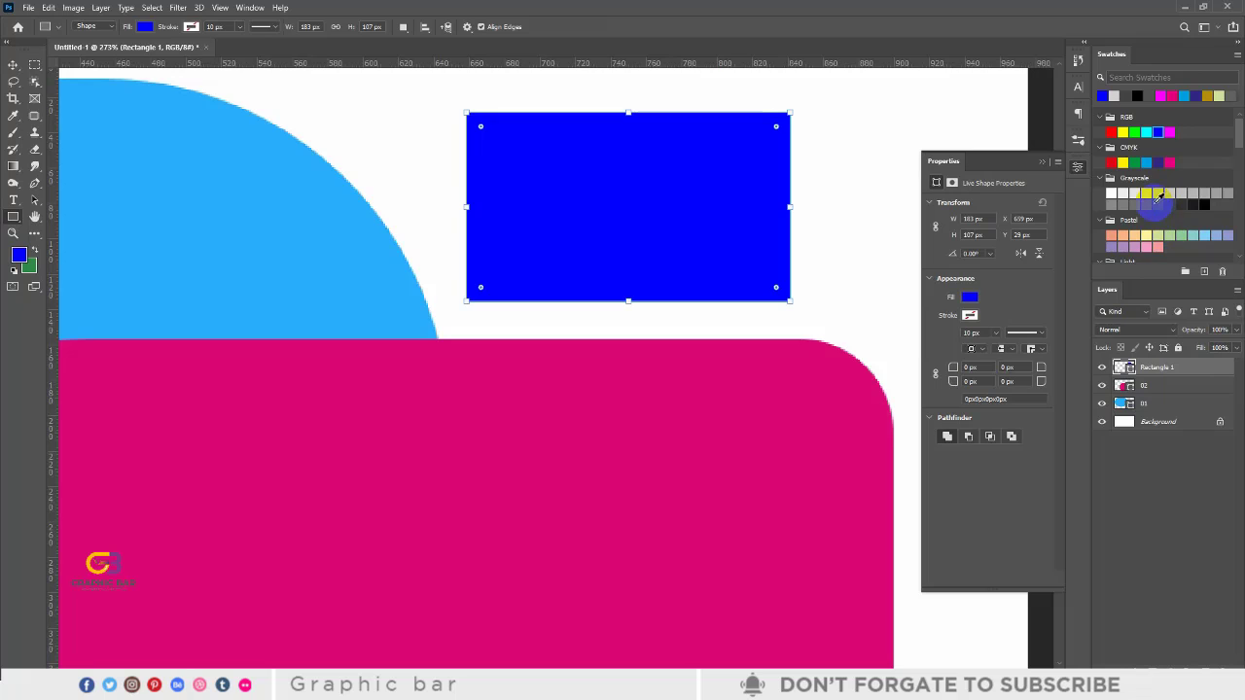
left_click(1155, 205)
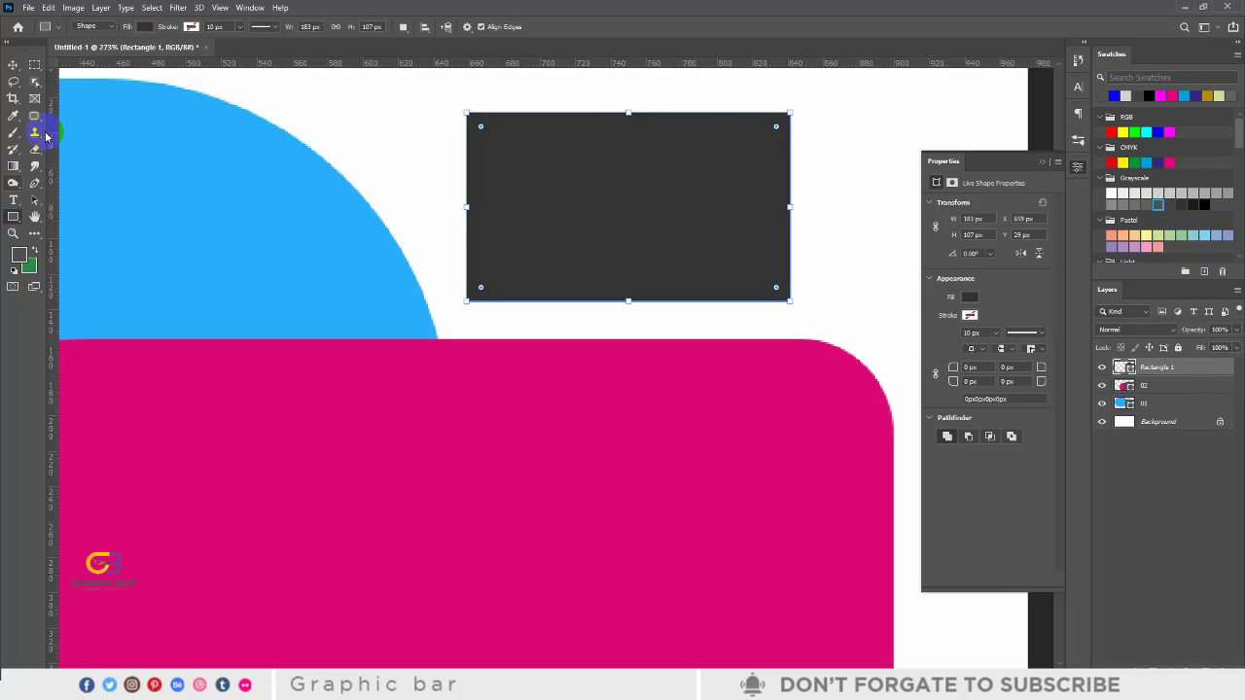
Collapse the Properties panel and delete the dark grey rectangle.
left_click(13, 64)
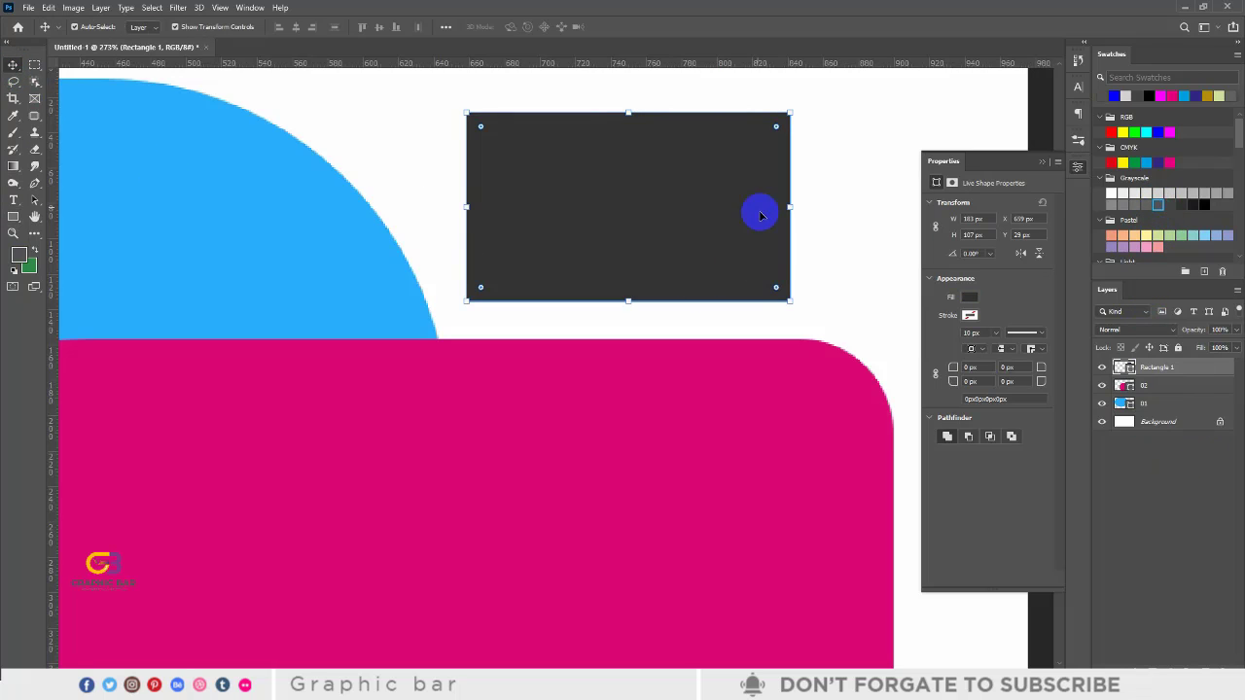
left_click(1042, 162)
left_click_drag(689, 185, 736, 204)
key("Delete")
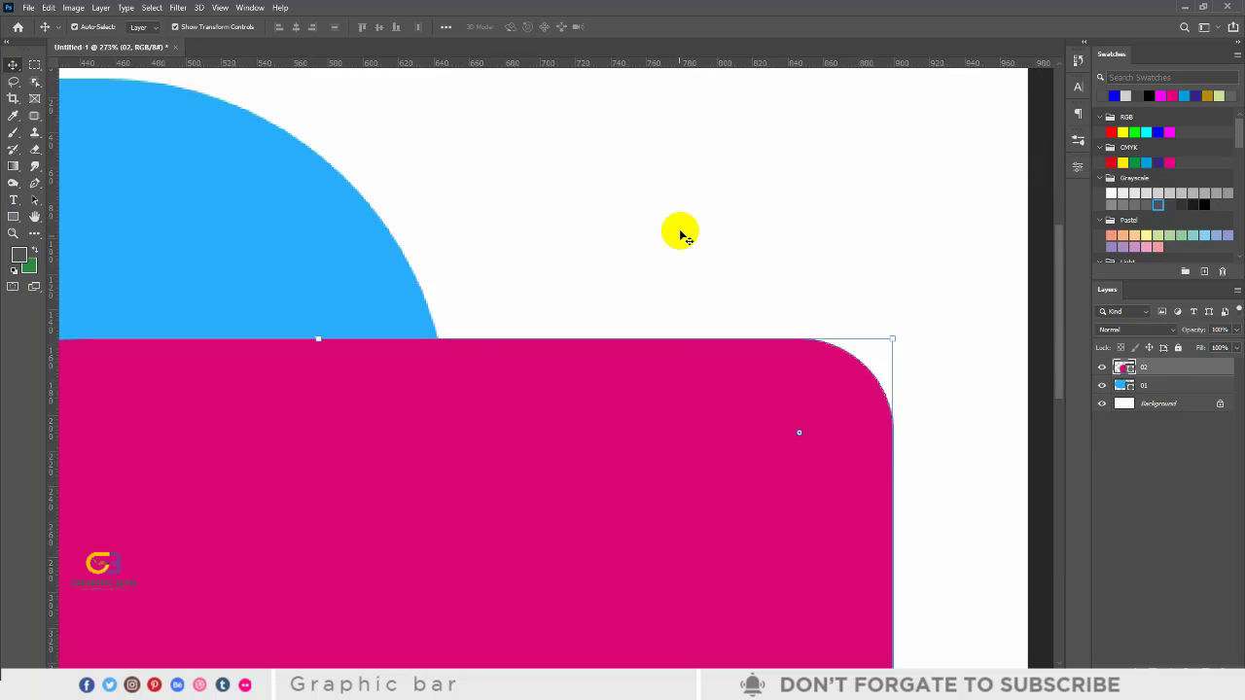
Delete the pink shape 02 and the blue shape 01, leaving only the Background layer.
scroll(642, 259, "down", 3)
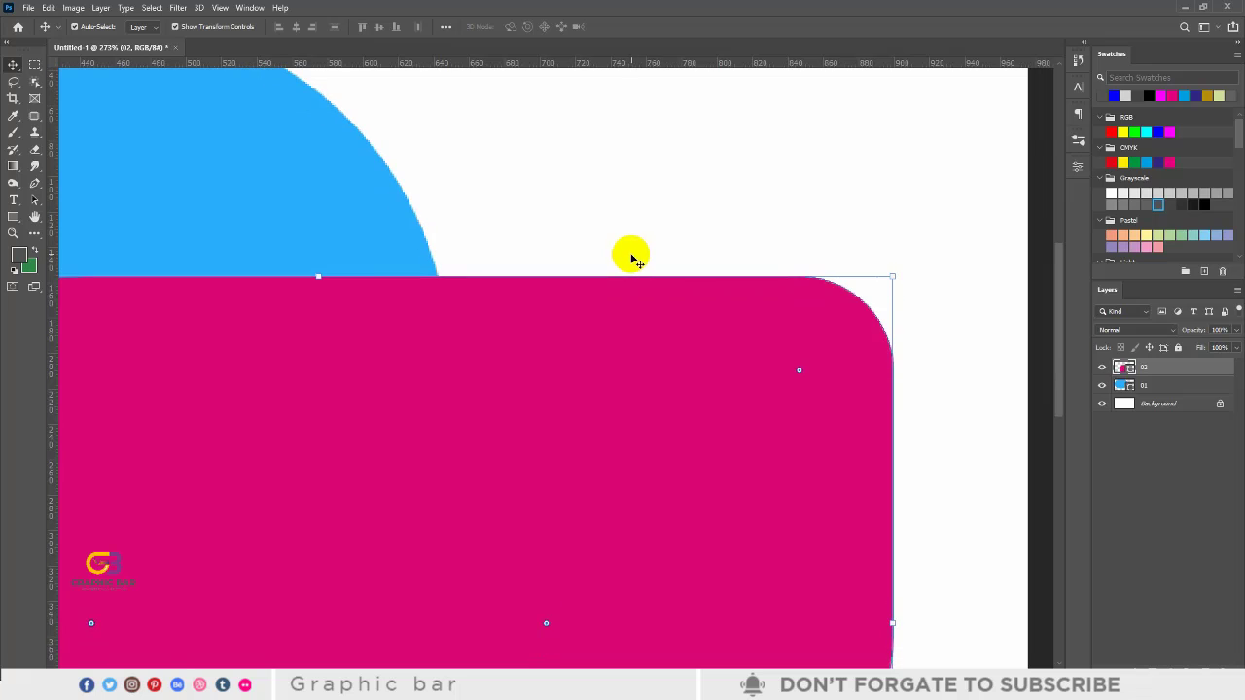
key("ctrl+1")
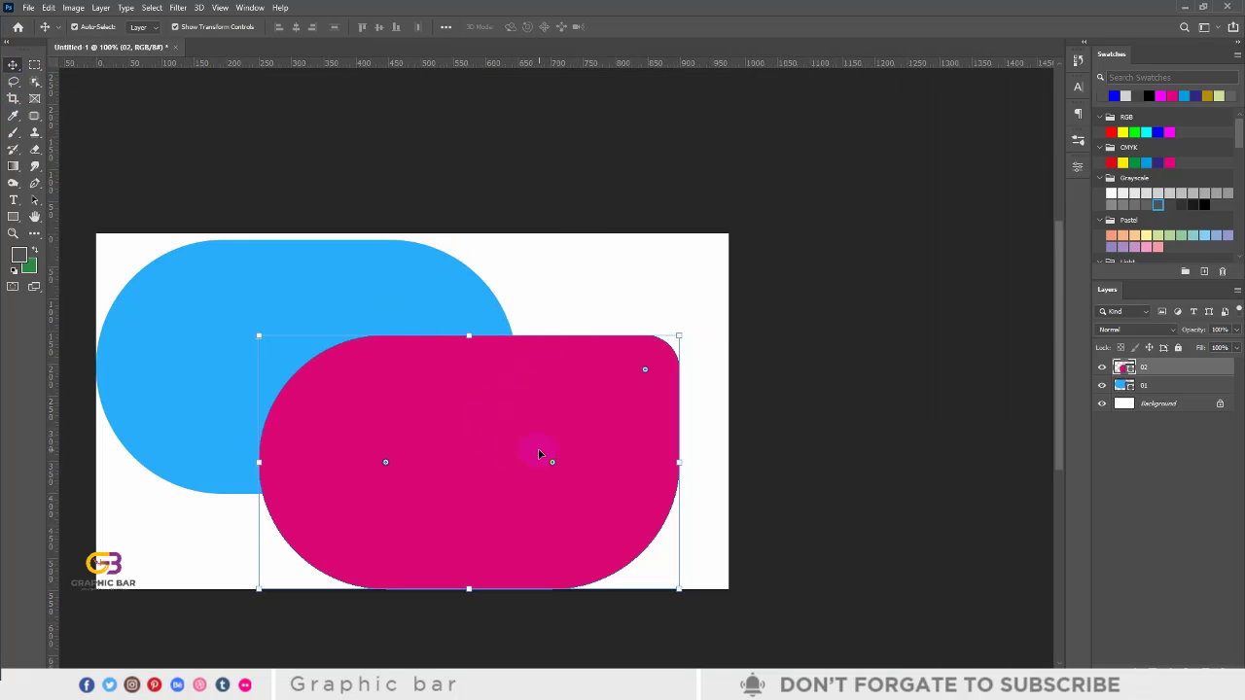
left_click_drag(475, 425, 503, 436)
key("Delete")
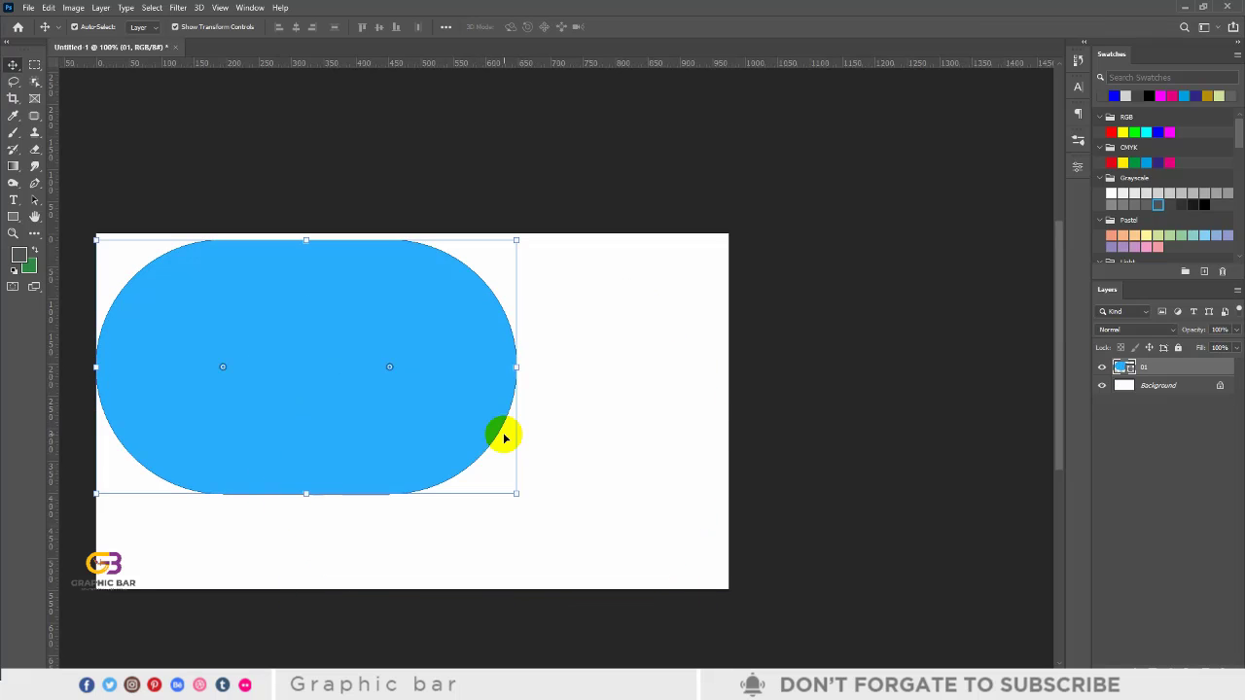
key("Delete")
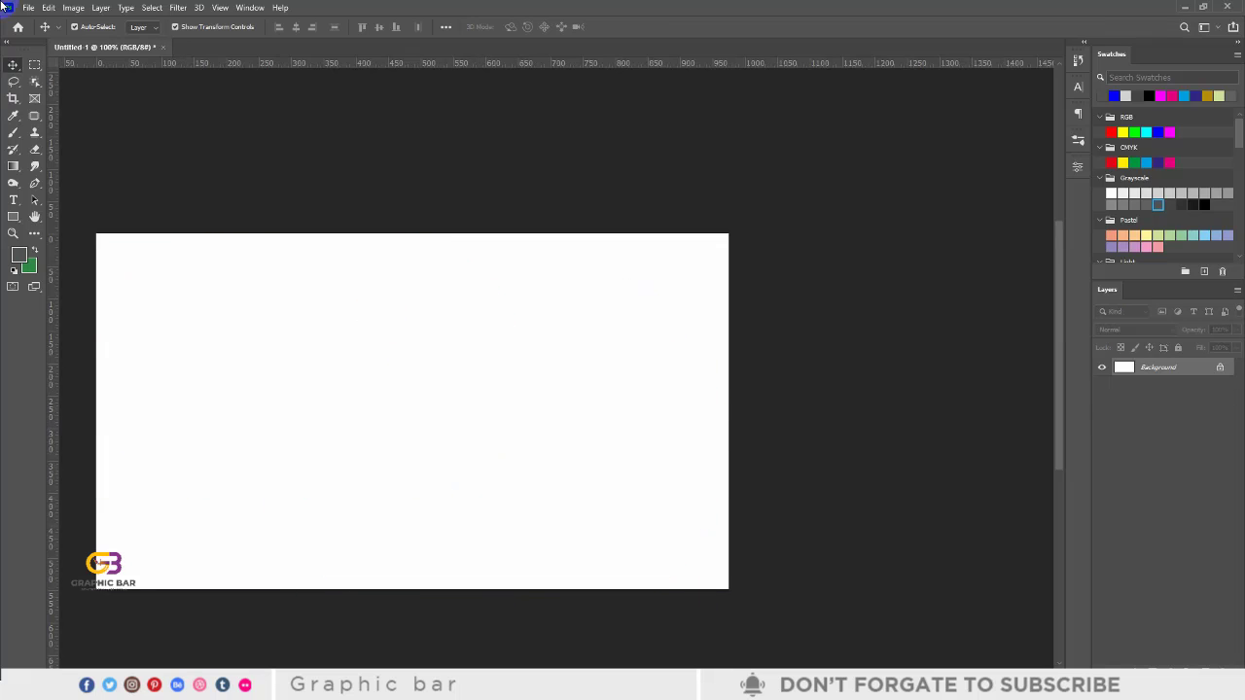
key("ctrl+0")
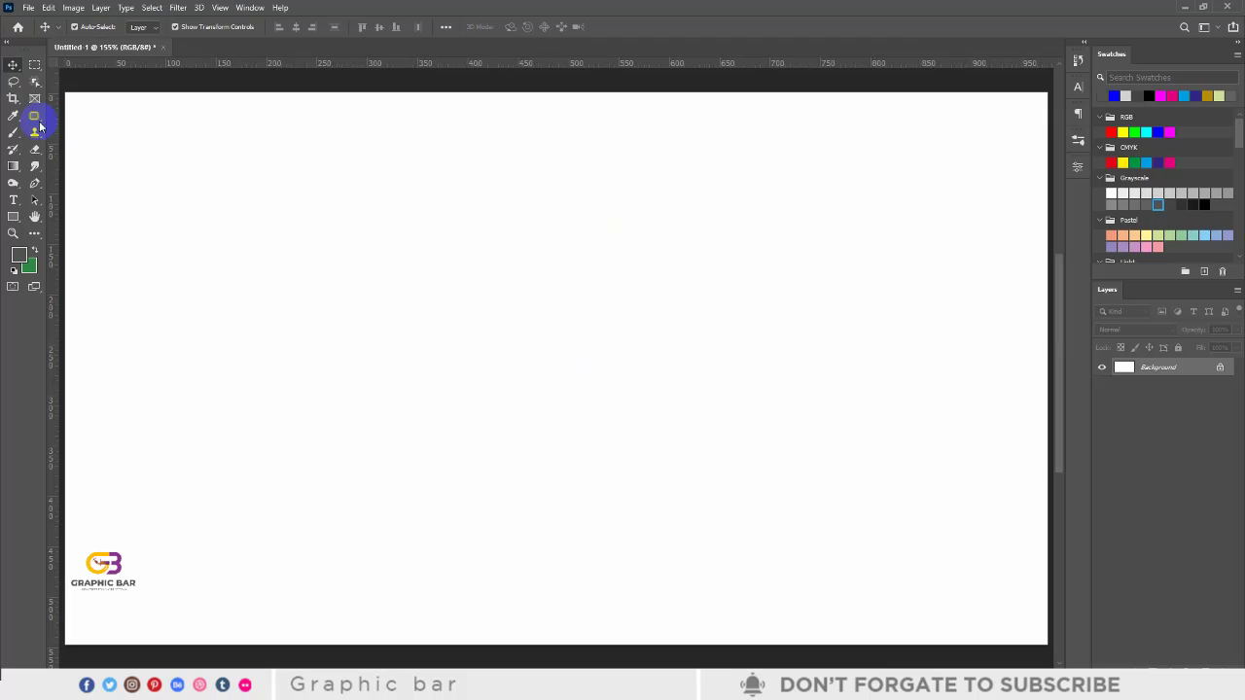
Draw a circle about 340 px in diameter with the Ellipse tool and move it to about X 297 px, Y 95 px.
left_click(18, 216)
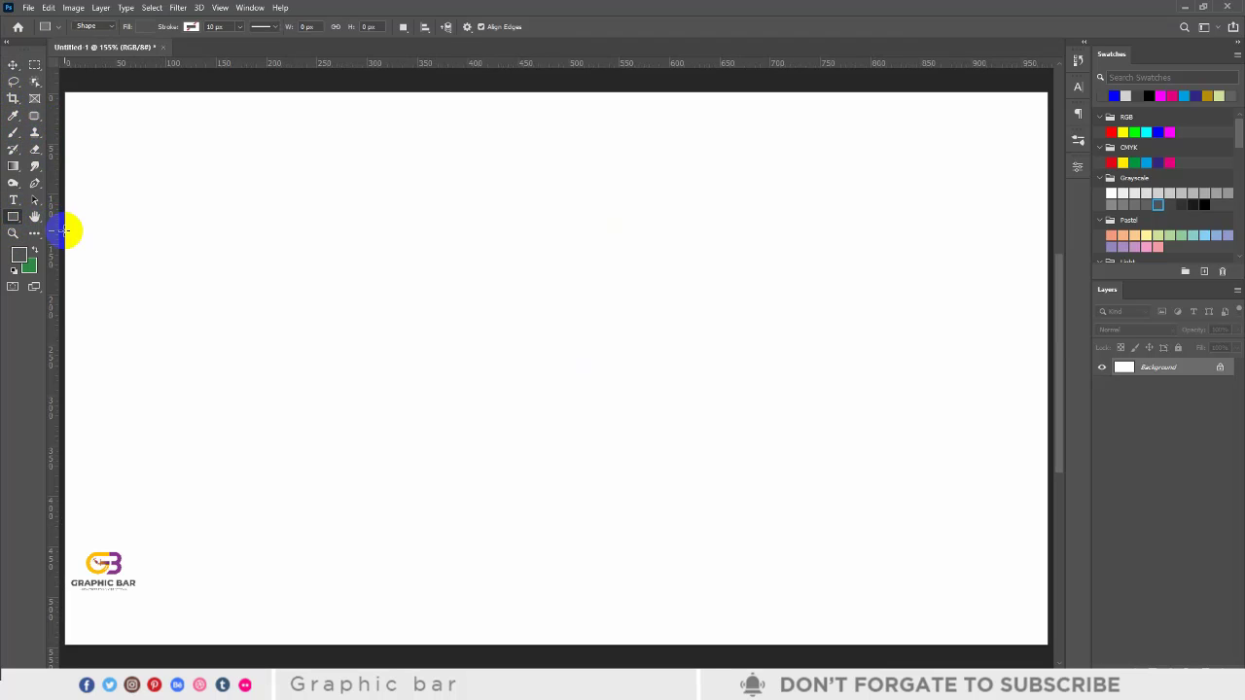
right_click(14, 217)
left_click(62, 241)
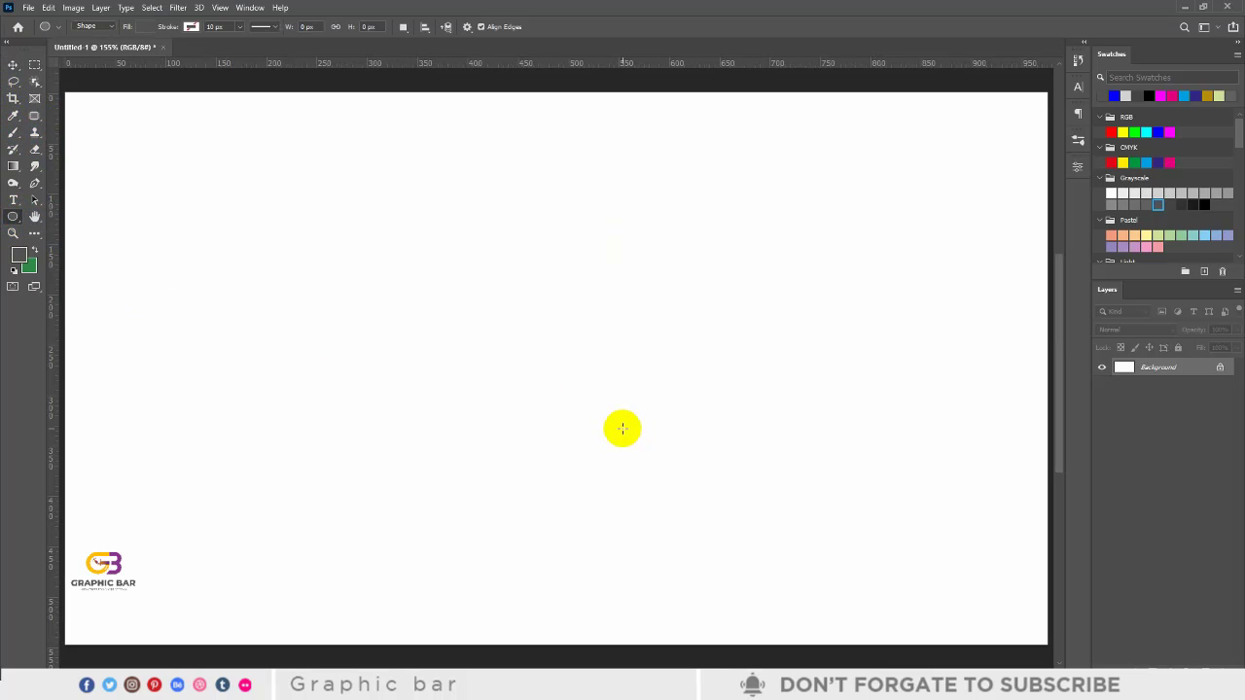
left_click_drag(528, 348, 686, 535)
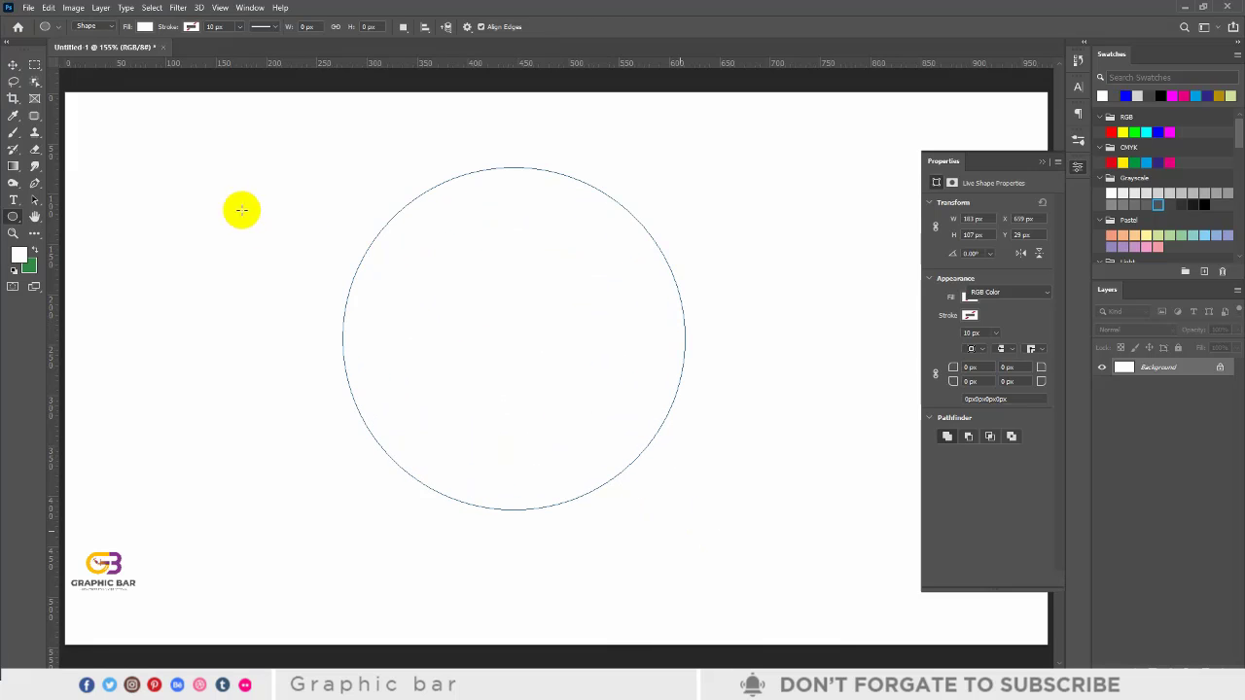
left_click(12, 64)
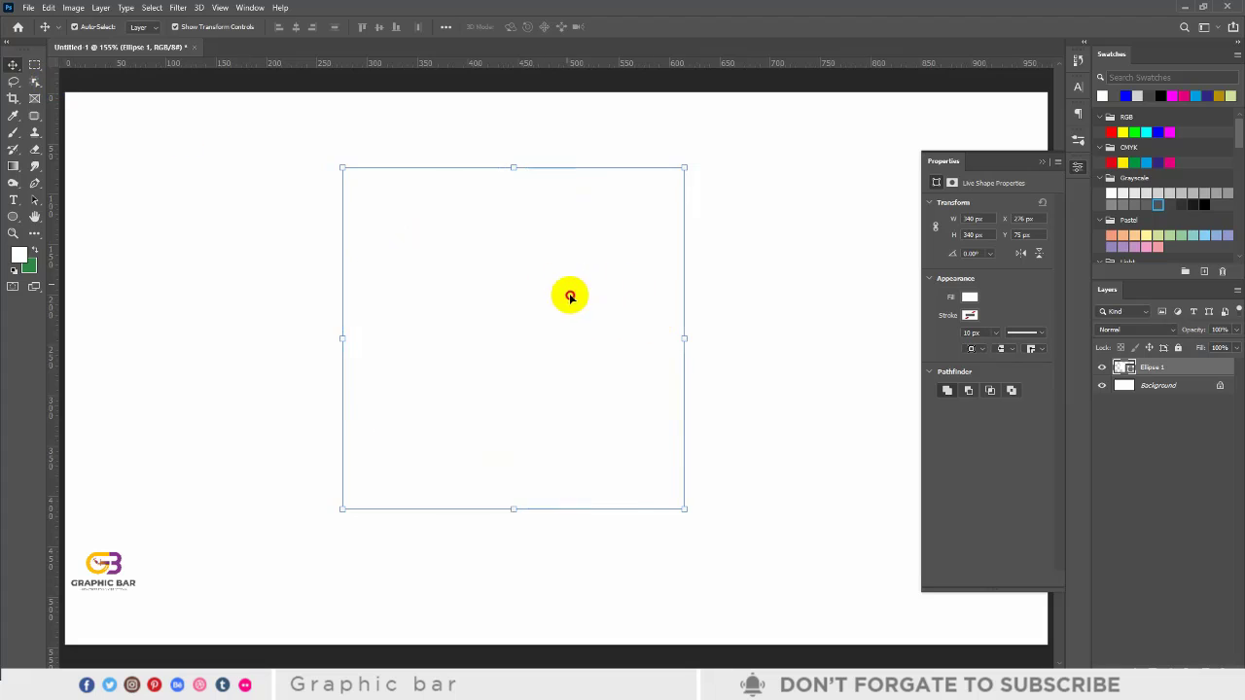
left_click_drag(570, 295, 591, 314)
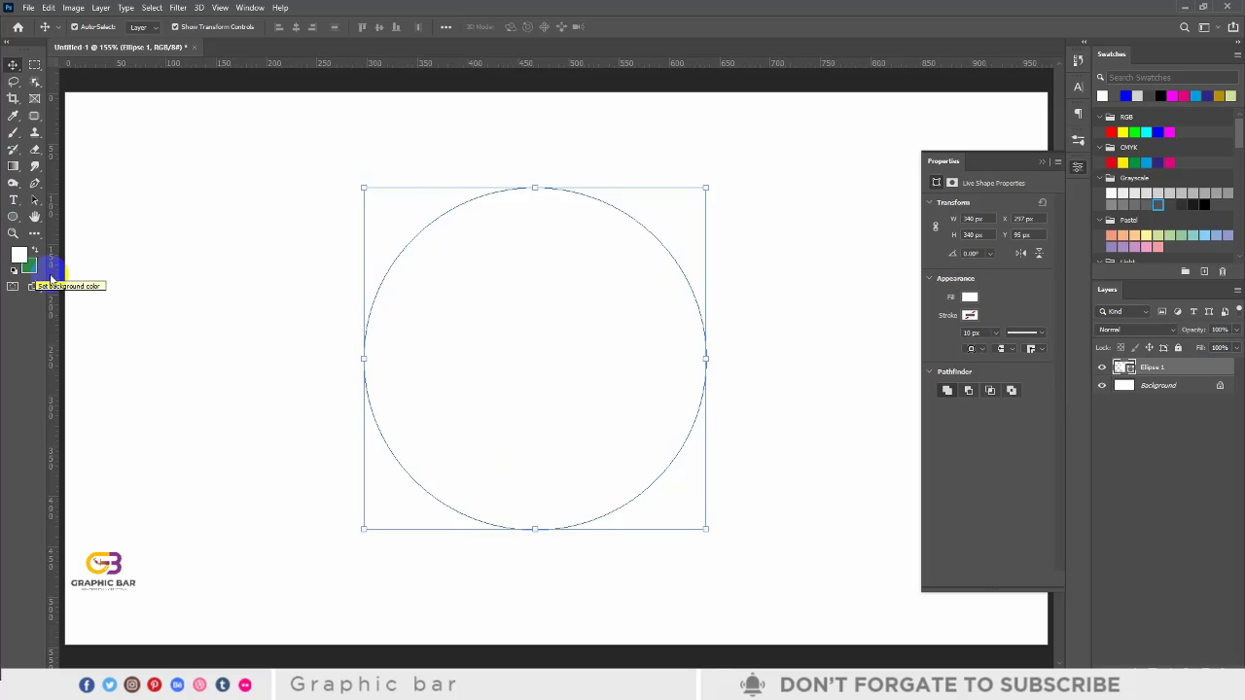
Fill the circle with the green background colour, try the RGB green swatch, and apply the CMYK green swatch.
key("ctrl+BackSpace")
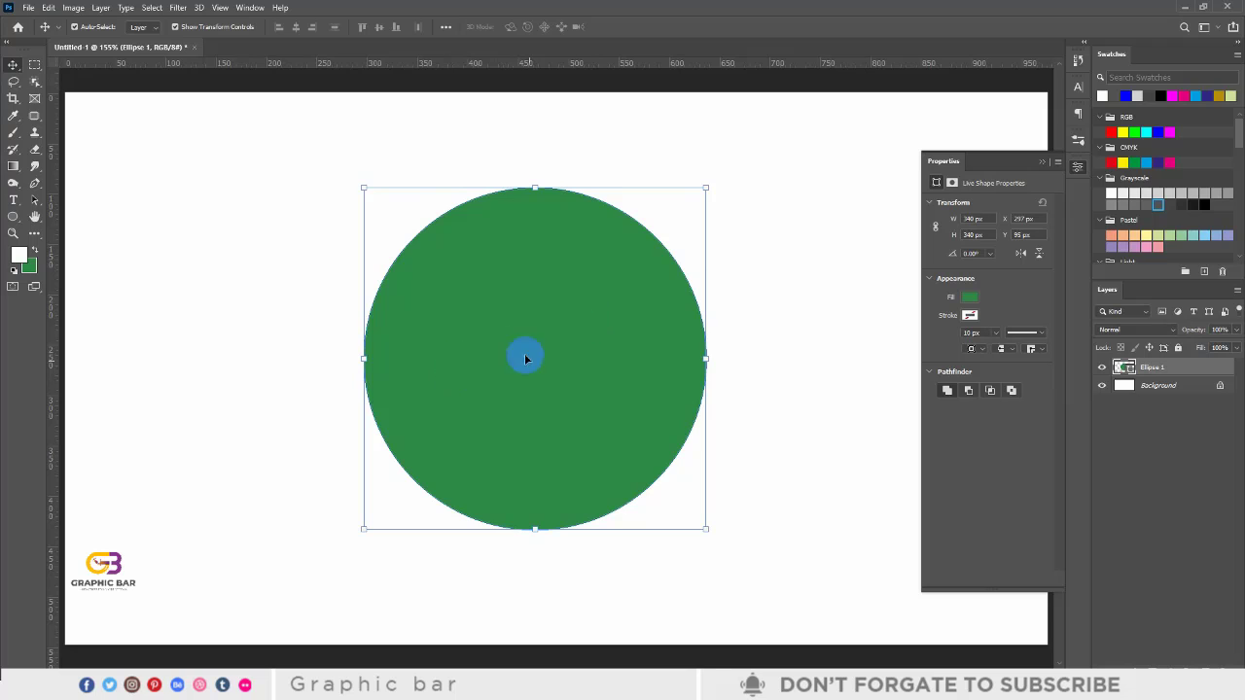
left_click(1144, 131)
left_click(1134, 163)
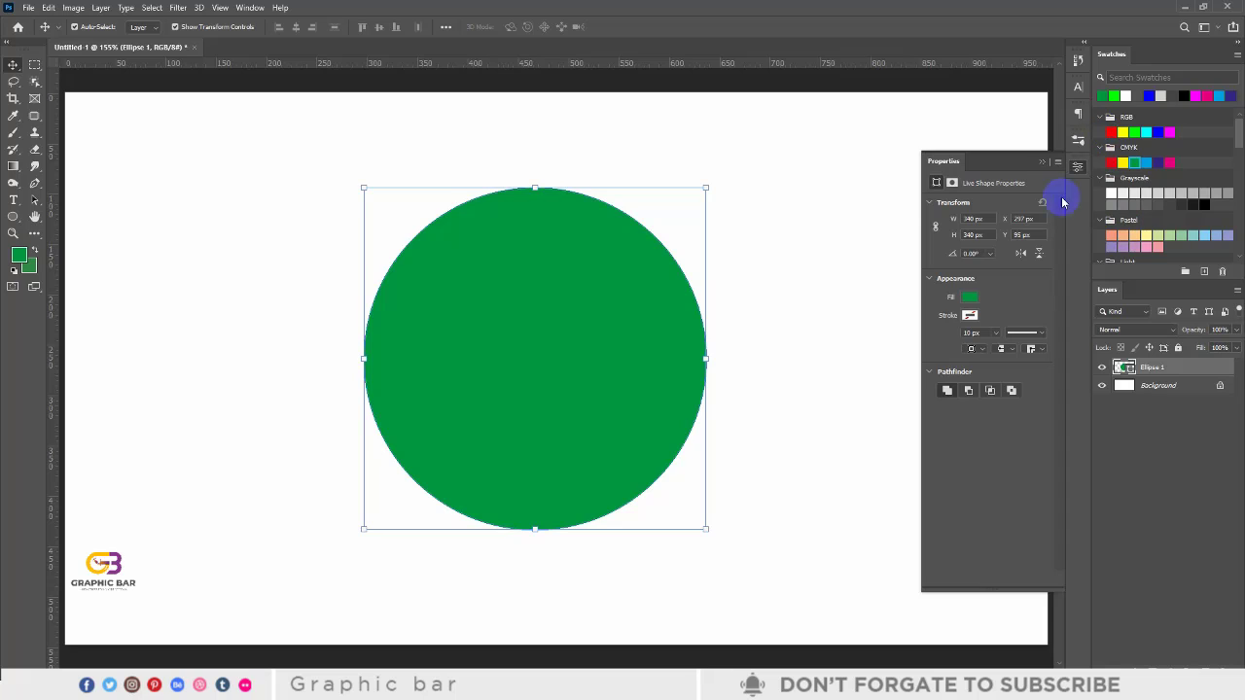
left_click(1076, 166)
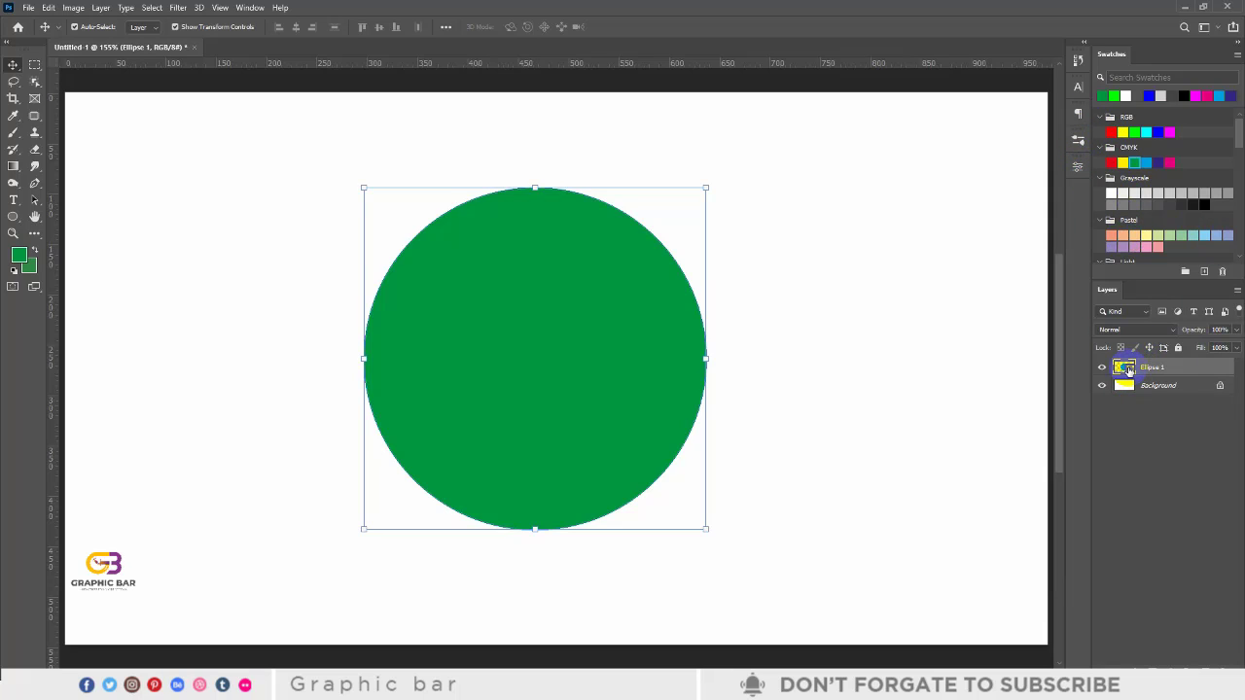
Inspect the Ellipse 1 layer's fill in the Color Picker, keeping its CMYK green colour.
double_click(1125, 368)
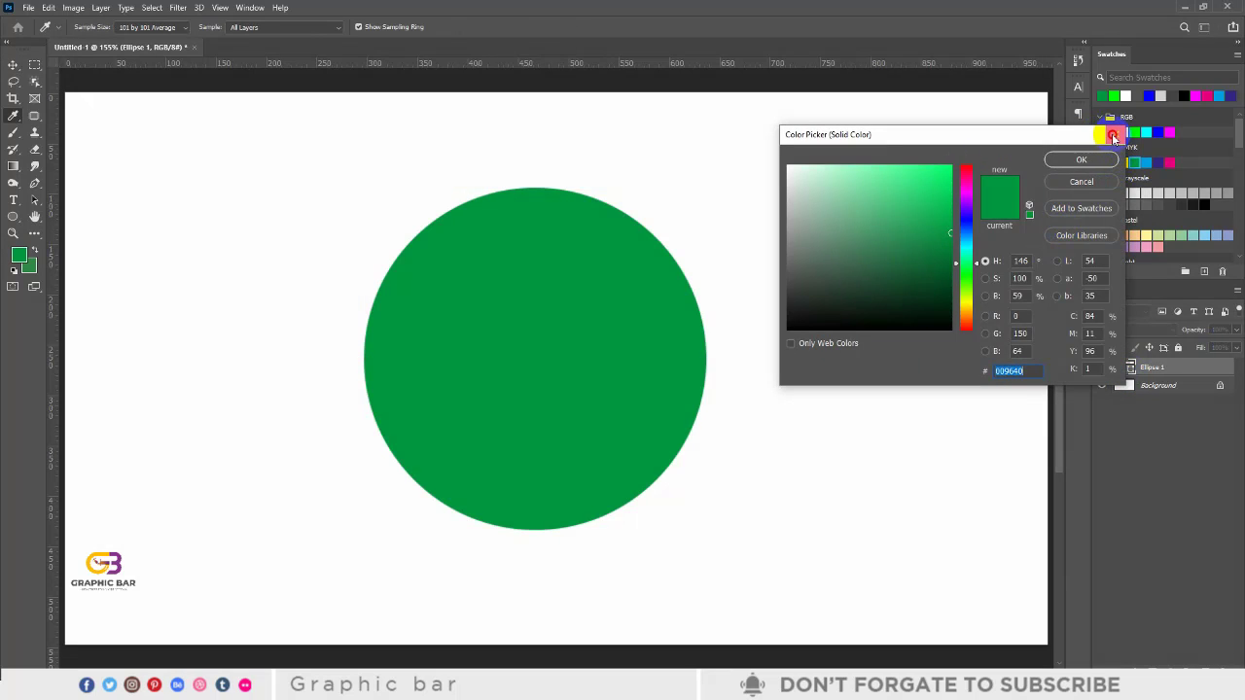
key("Return")
left_click(1135, 165)
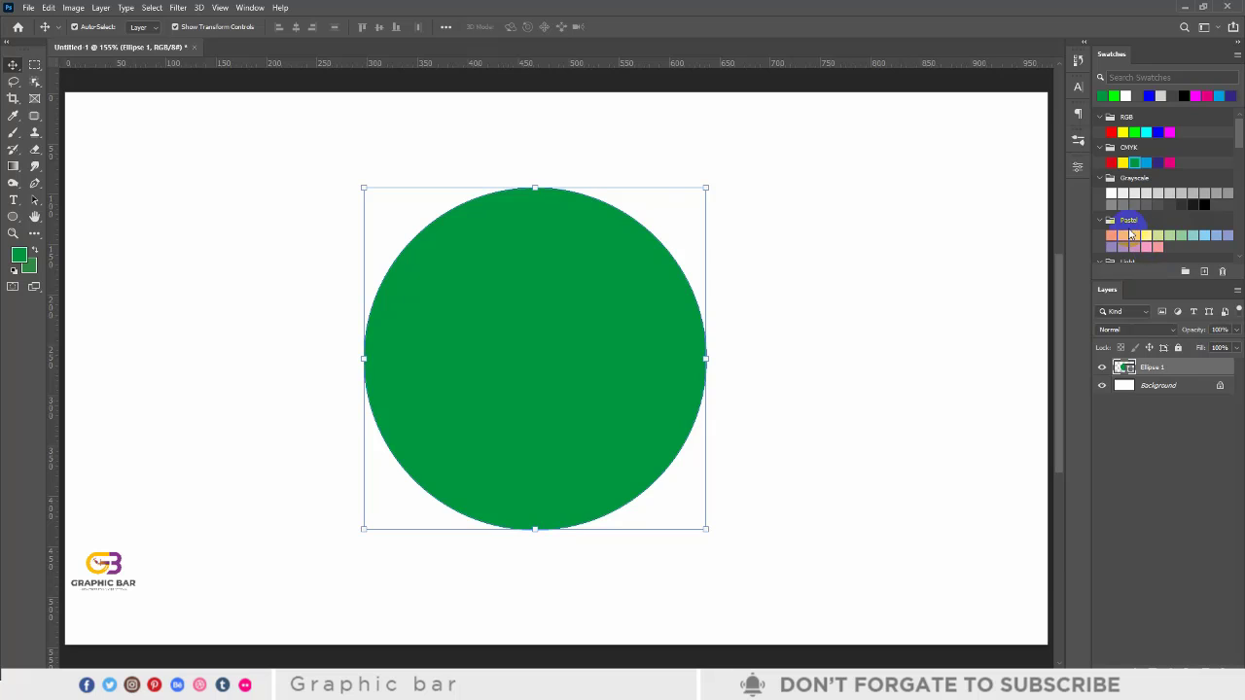
Show the Gradients panel beside the circle, try a dark blue gradient, and apply the Basics Black, White gradient to the circle.
left_click(249, 7)
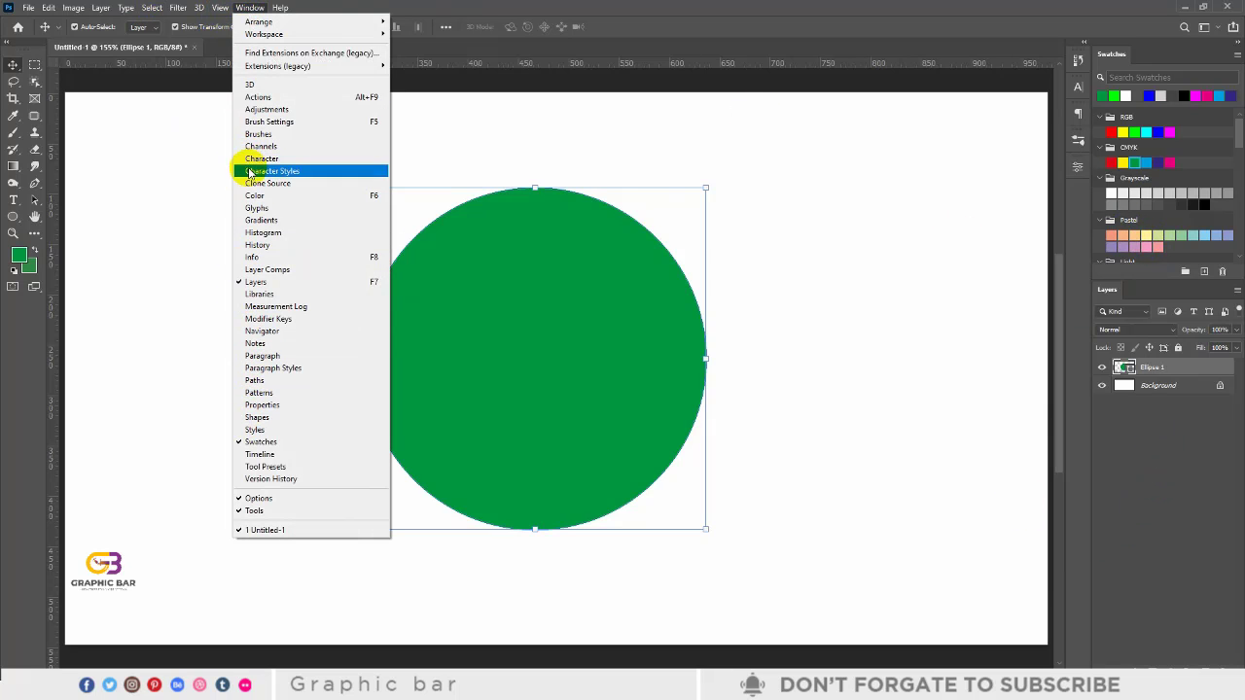
left_click(251, 220)
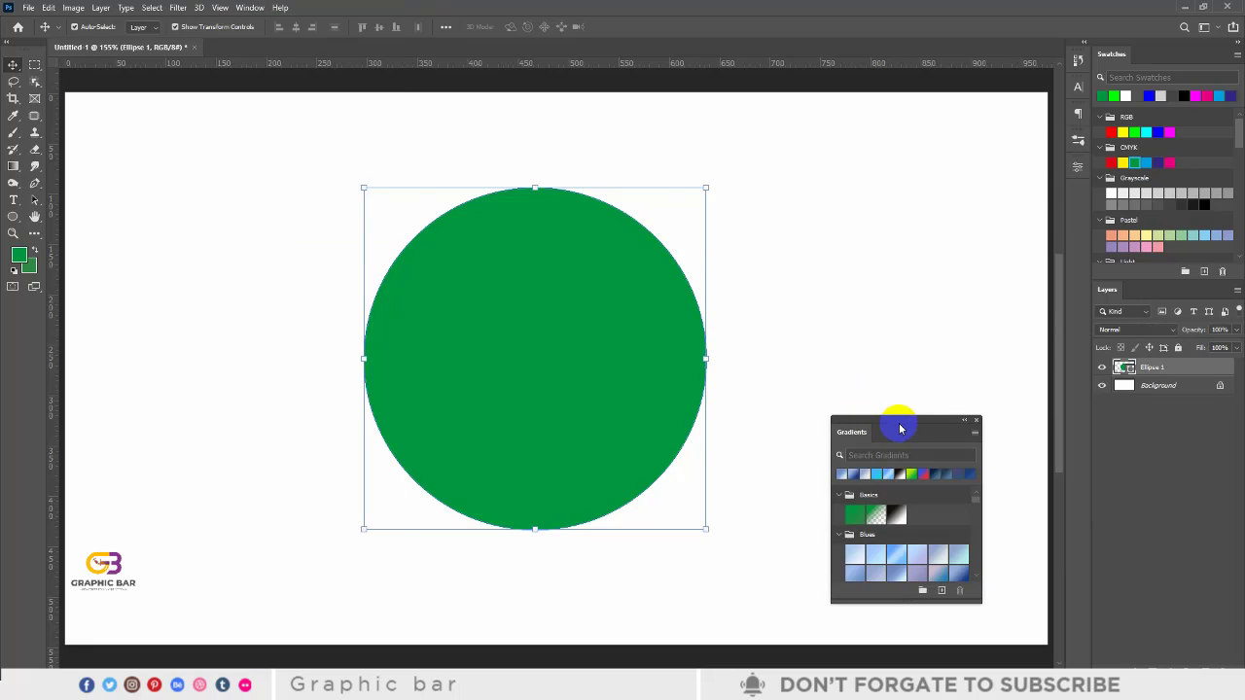
left_click_drag(900, 429, 967, 216)
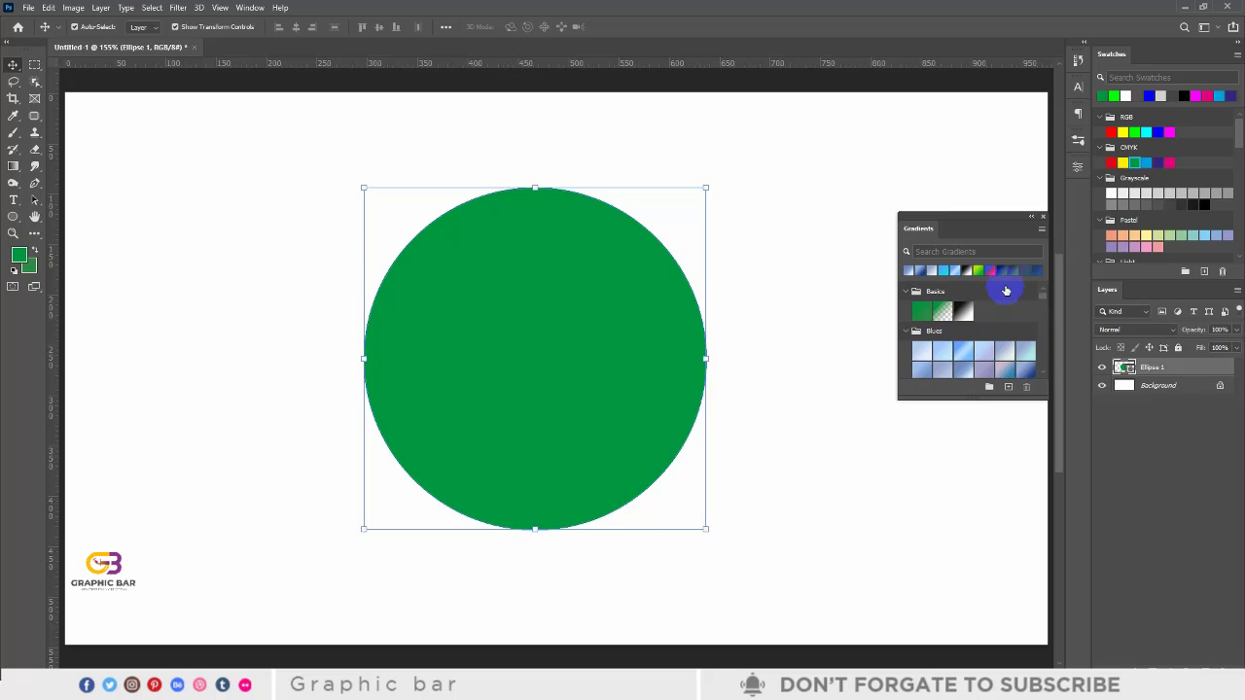
left_click(1000, 271)
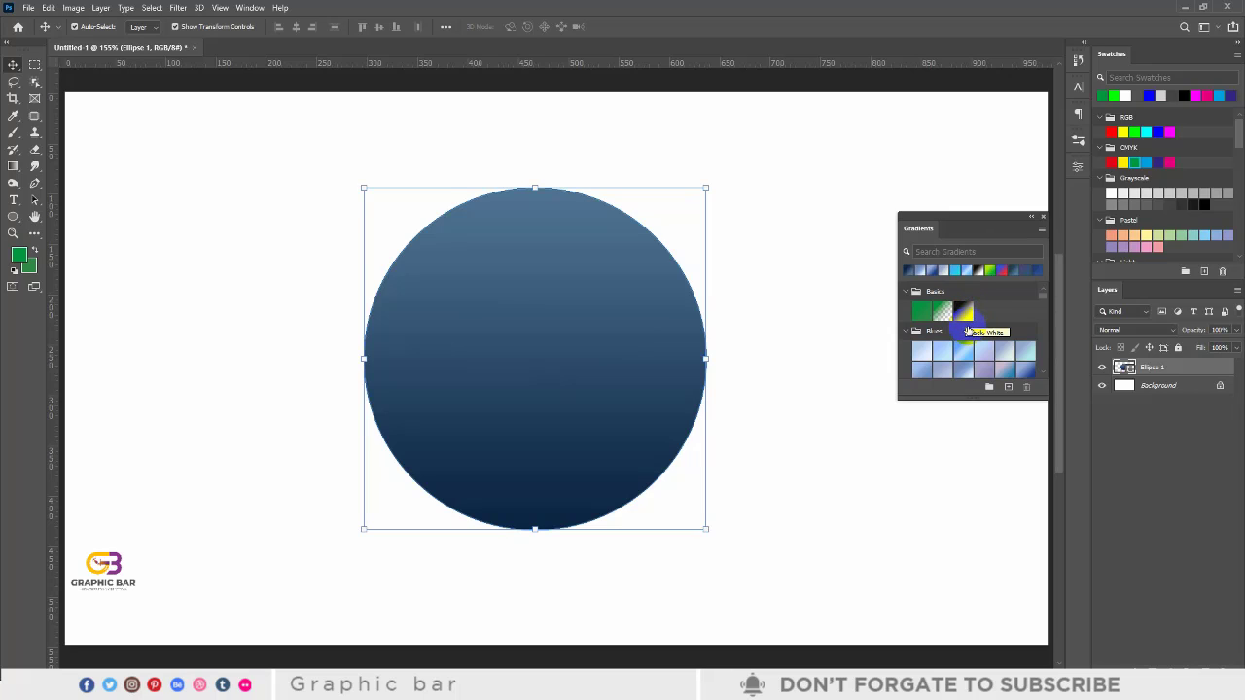
left_click(963, 312)
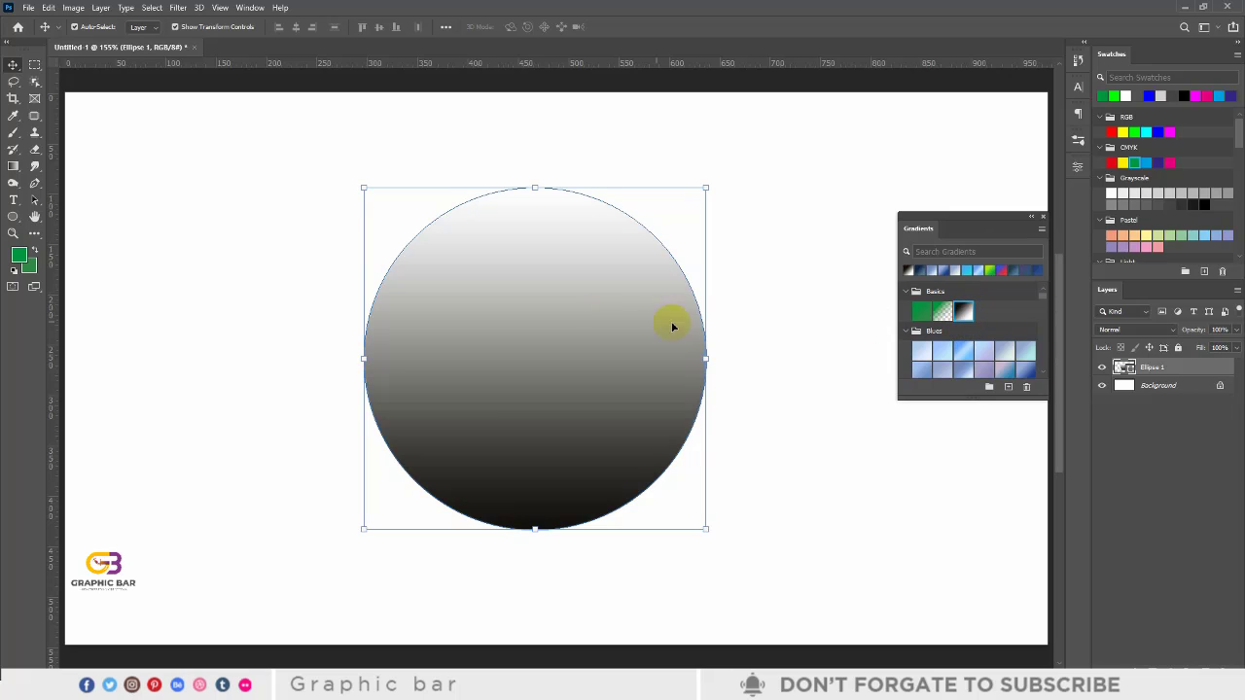
left_click(1035, 218)
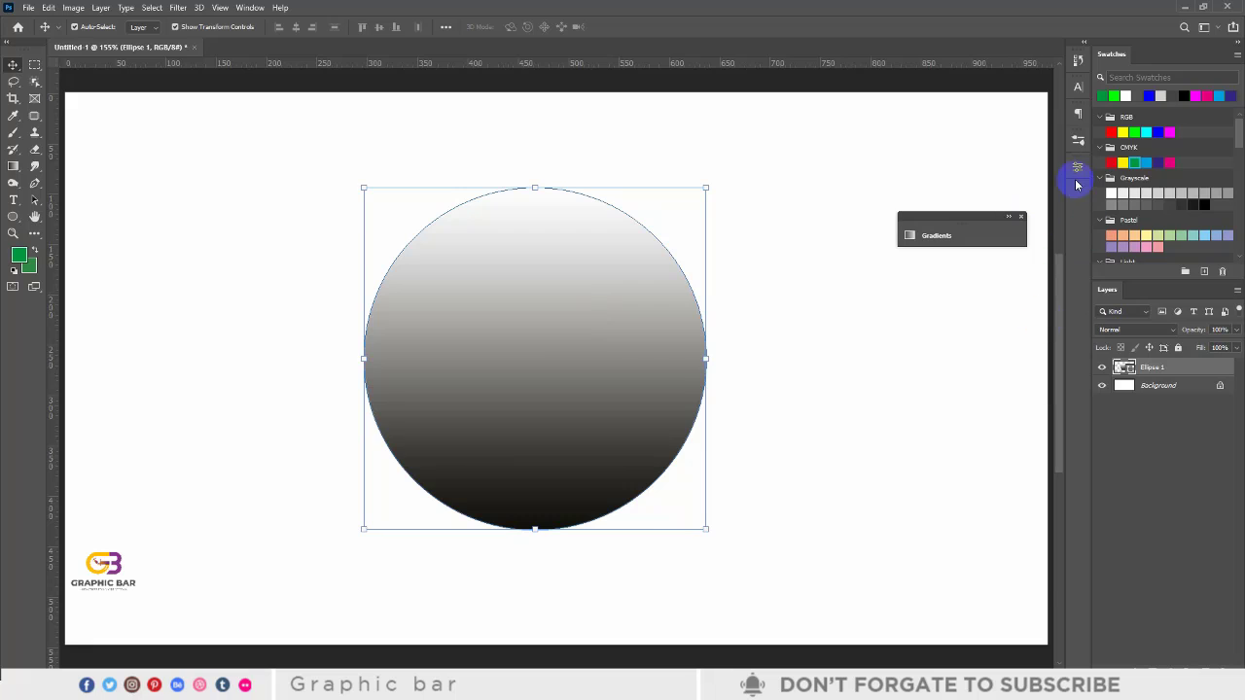
Change the black colour stop of the circle's gradient fill to red ff0000, trying magenta and pinkish red first.
left_click(1077, 172)
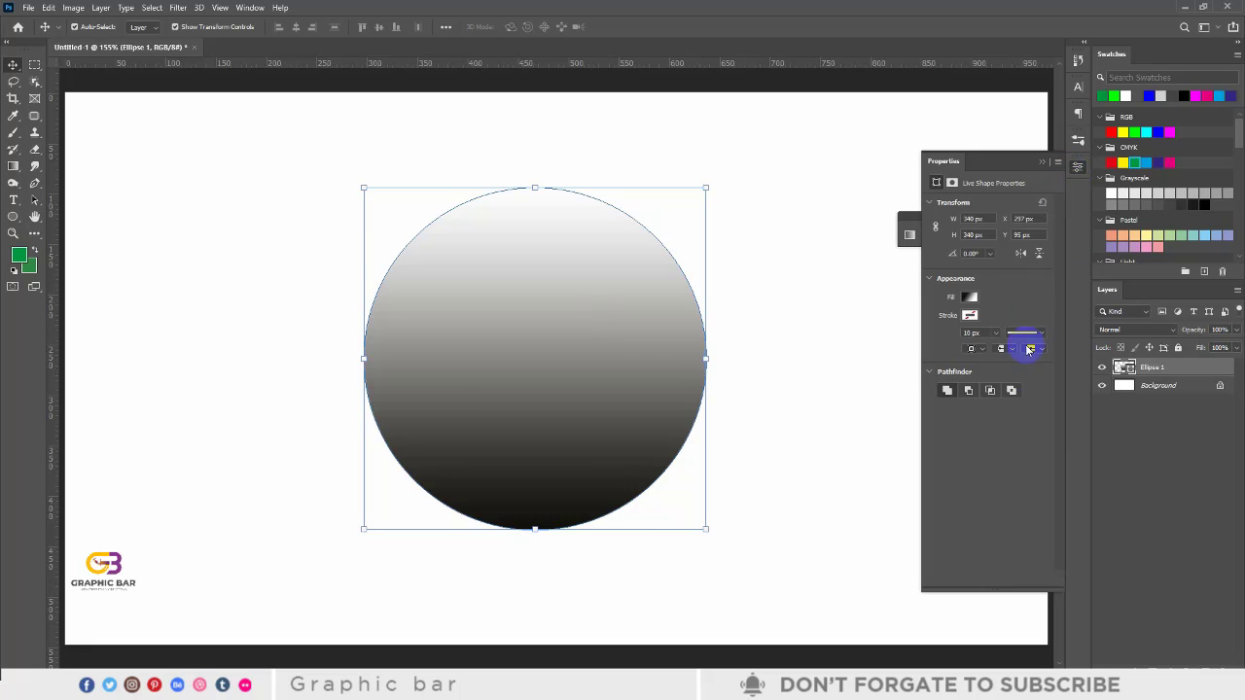
left_click(971, 297)
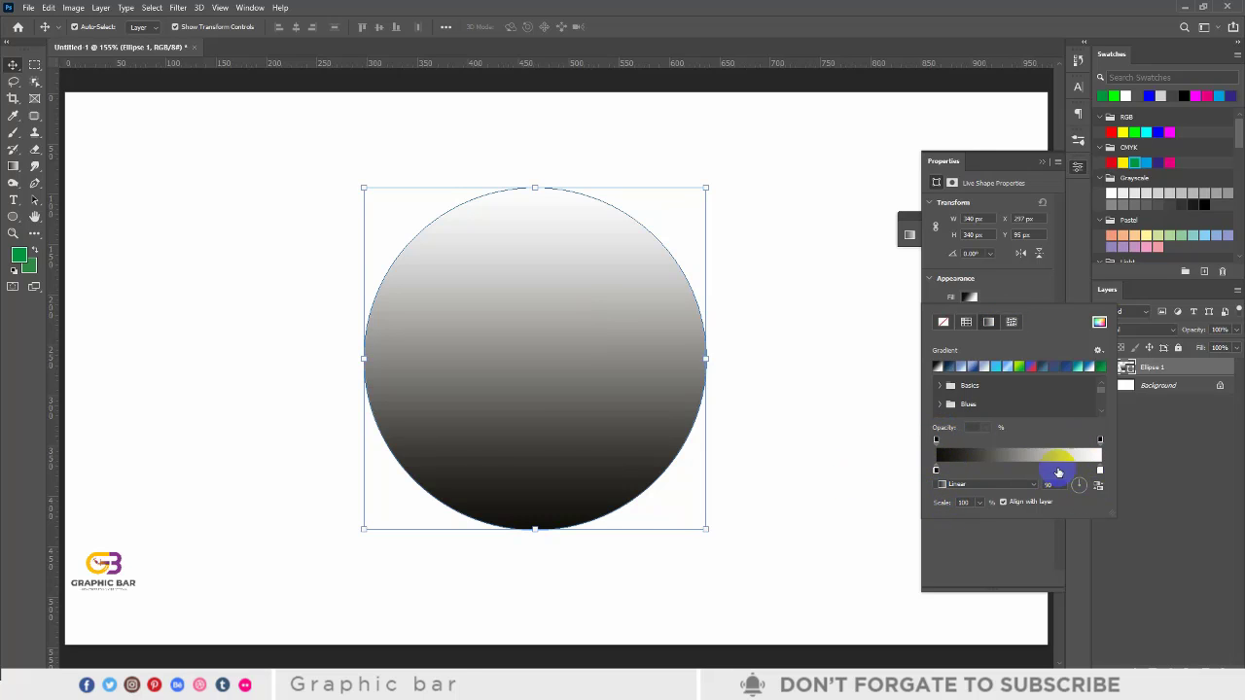
double_click(935, 471)
left_click_drag(901, 260, 966, 191)
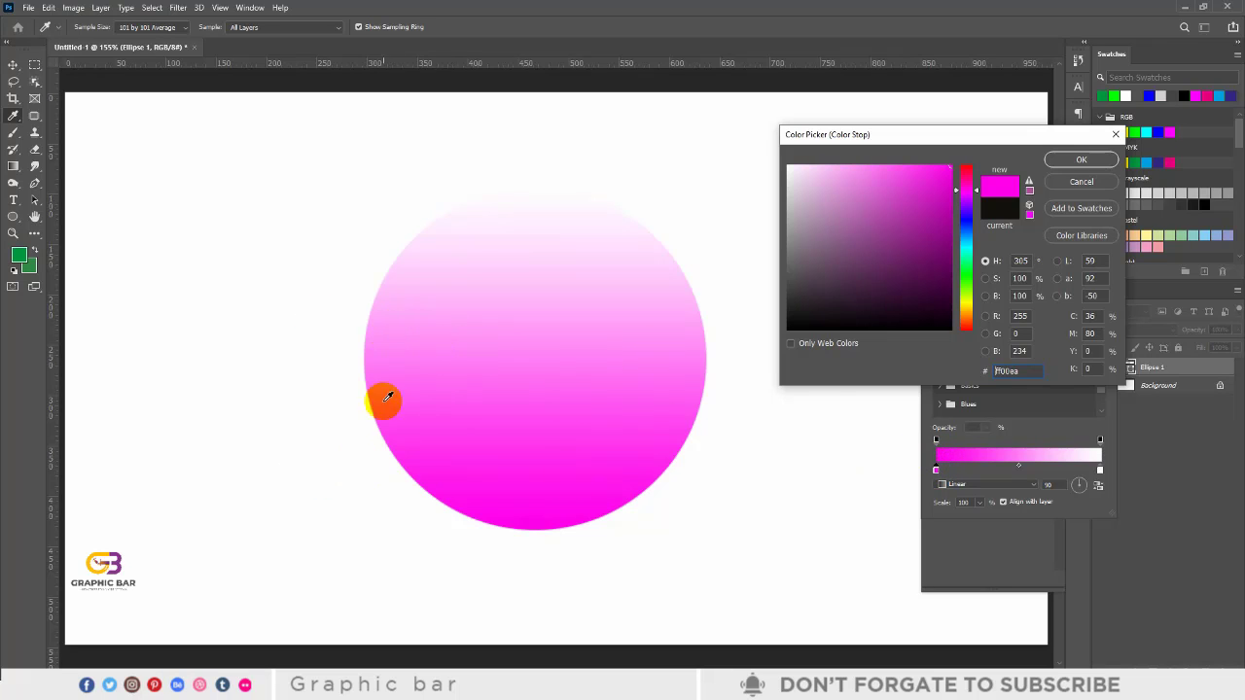
left_click(969, 172)
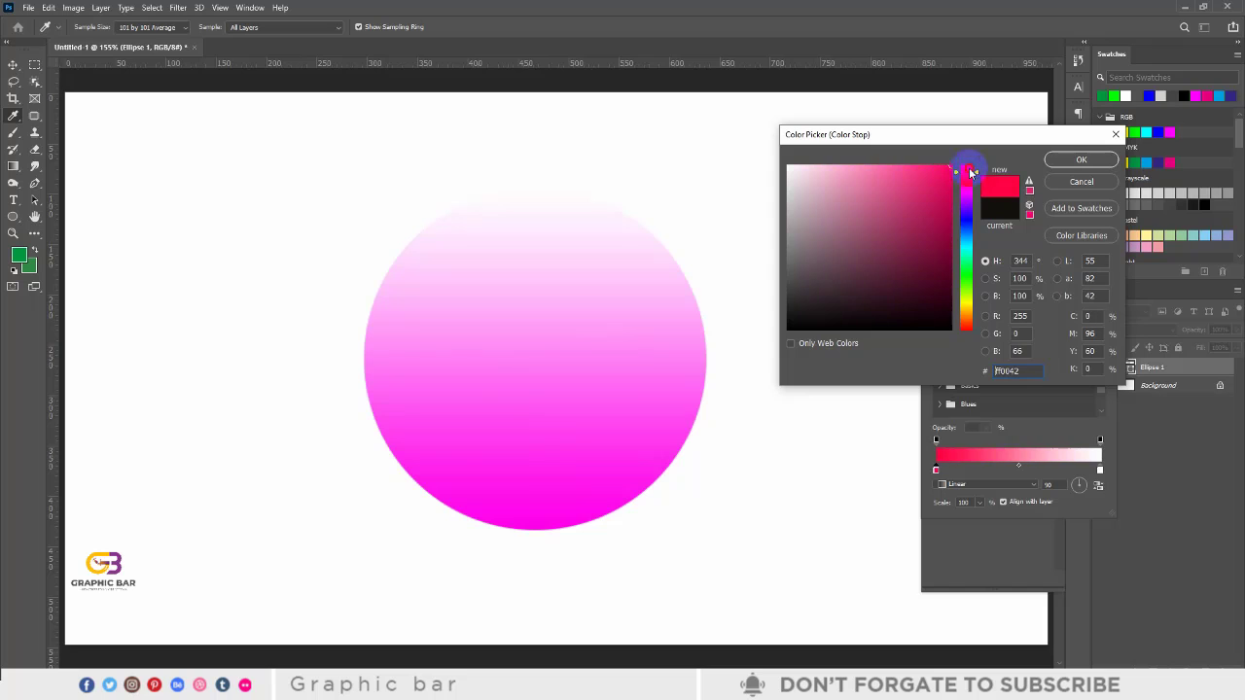
left_click_drag(970, 172, 969, 165)
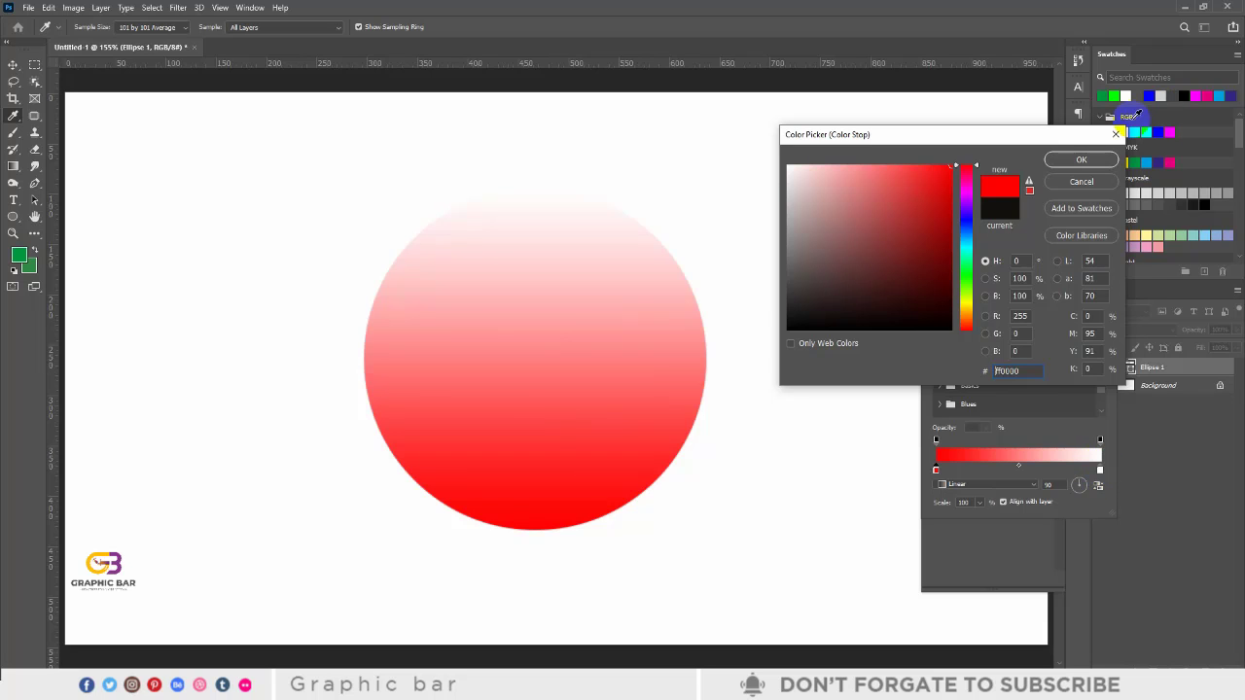
left_click(1081, 159)
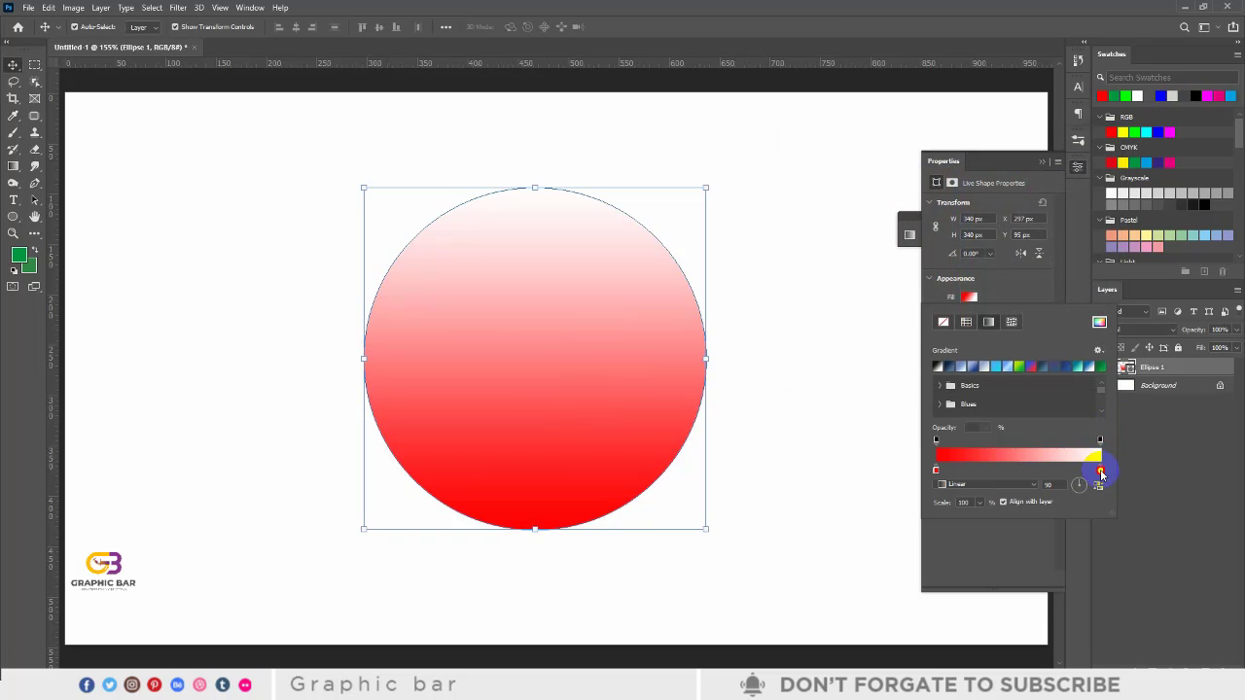
Change the white colour stop of the circle's gradient to blue 0a6ef7 and collapse the Properties panel.
double_click(1100, 471)
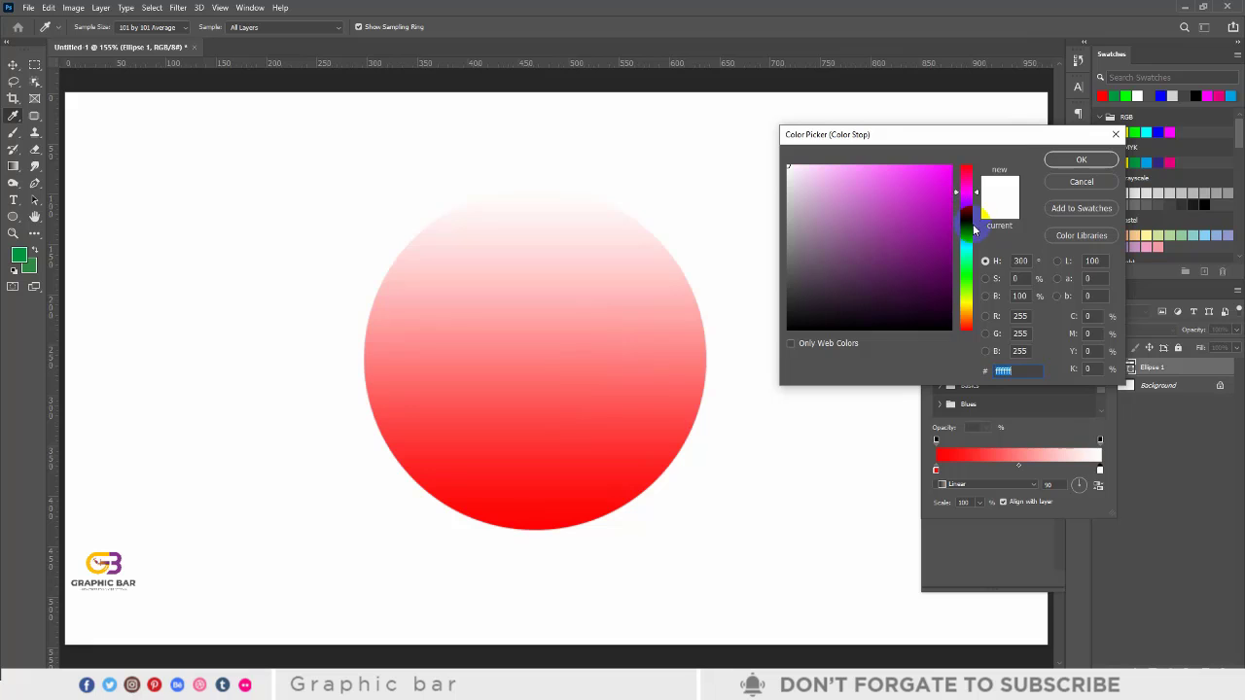
left_click(940, 173)
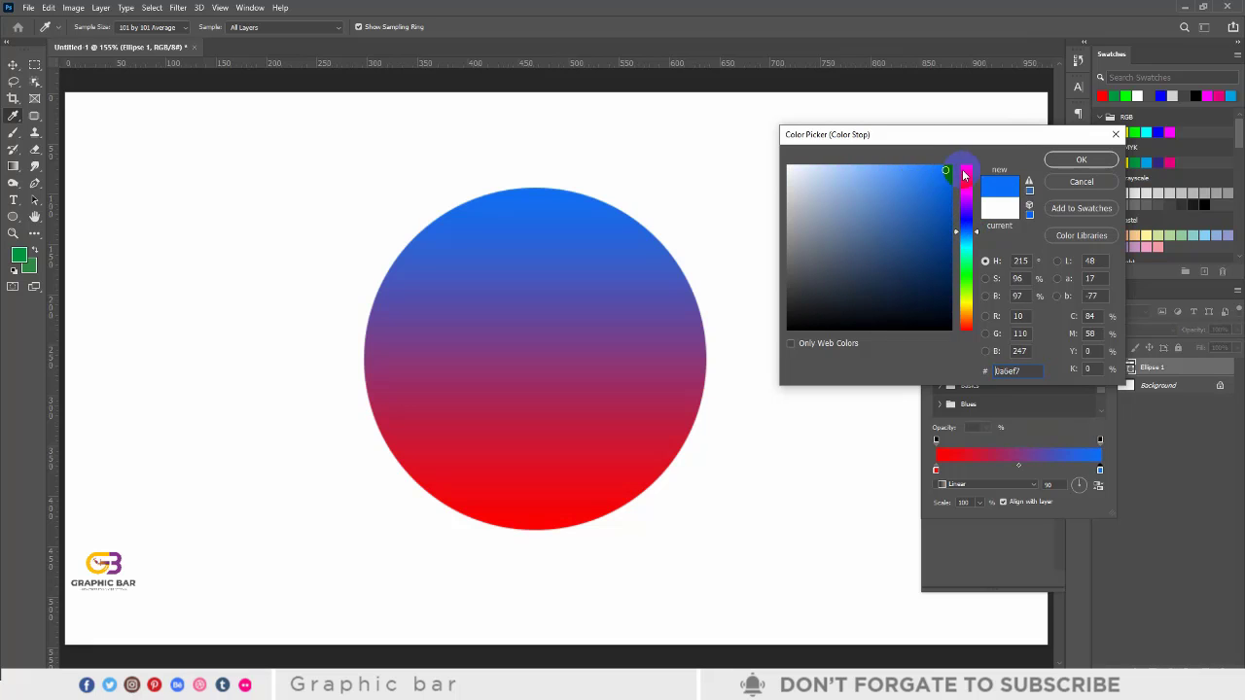
left_click(1081, 161)
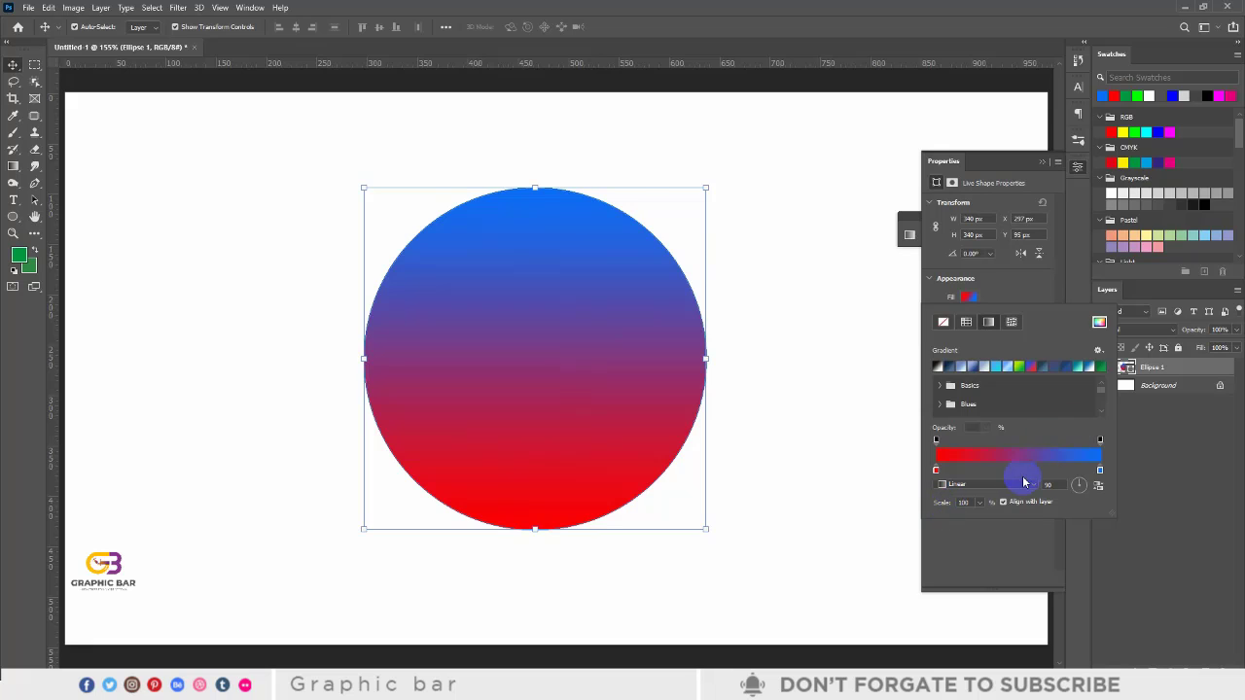
left_click(1041, 163)
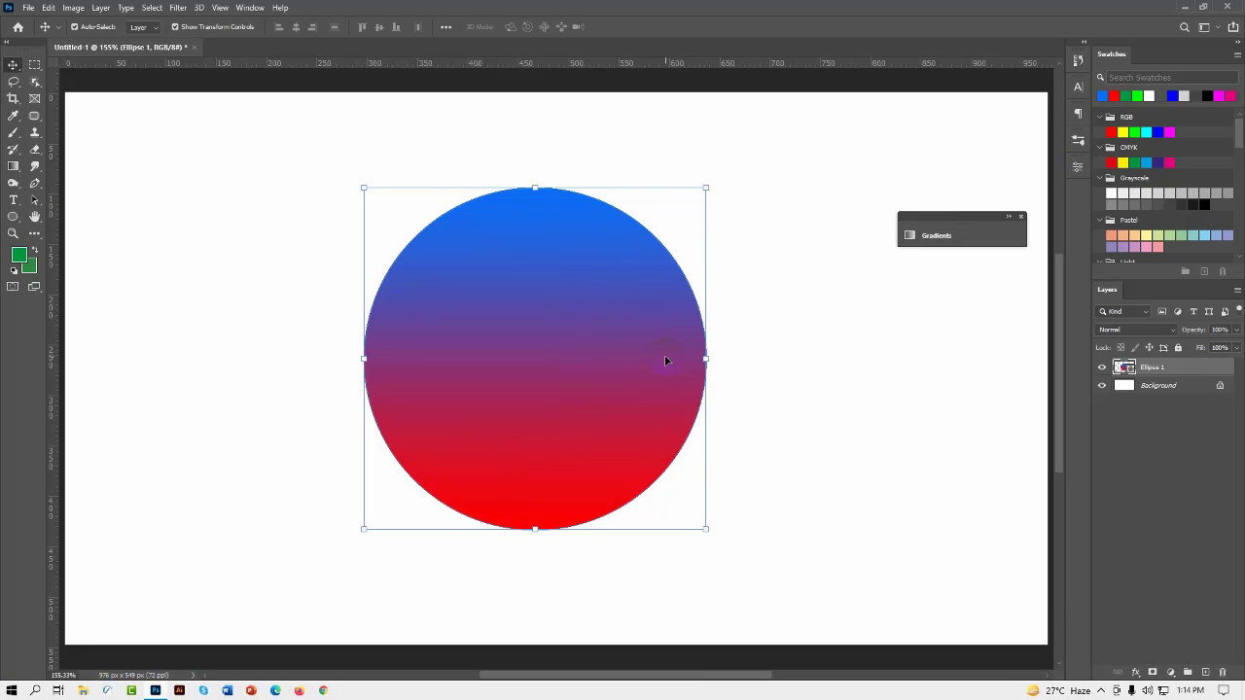
Move the gradient circle left and slightly up on the canvas, deselect it, and select it again.
left_click_drag(603, 348, 497, 335)
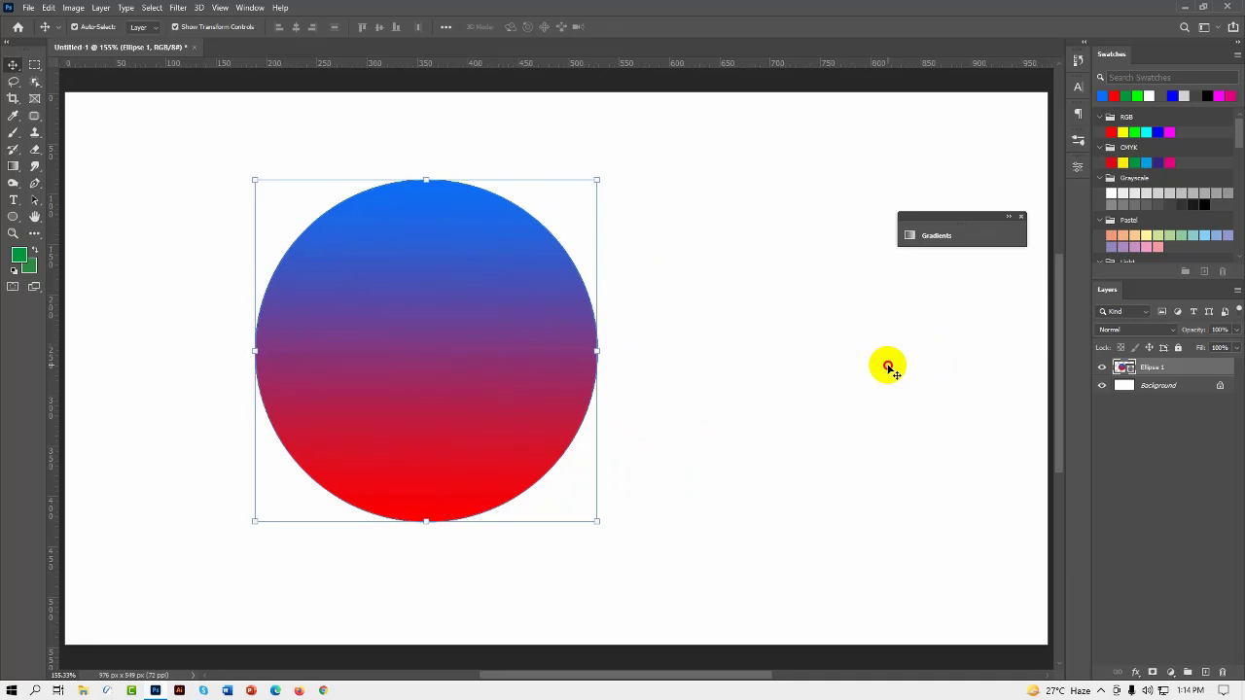
left_click(886, 361)
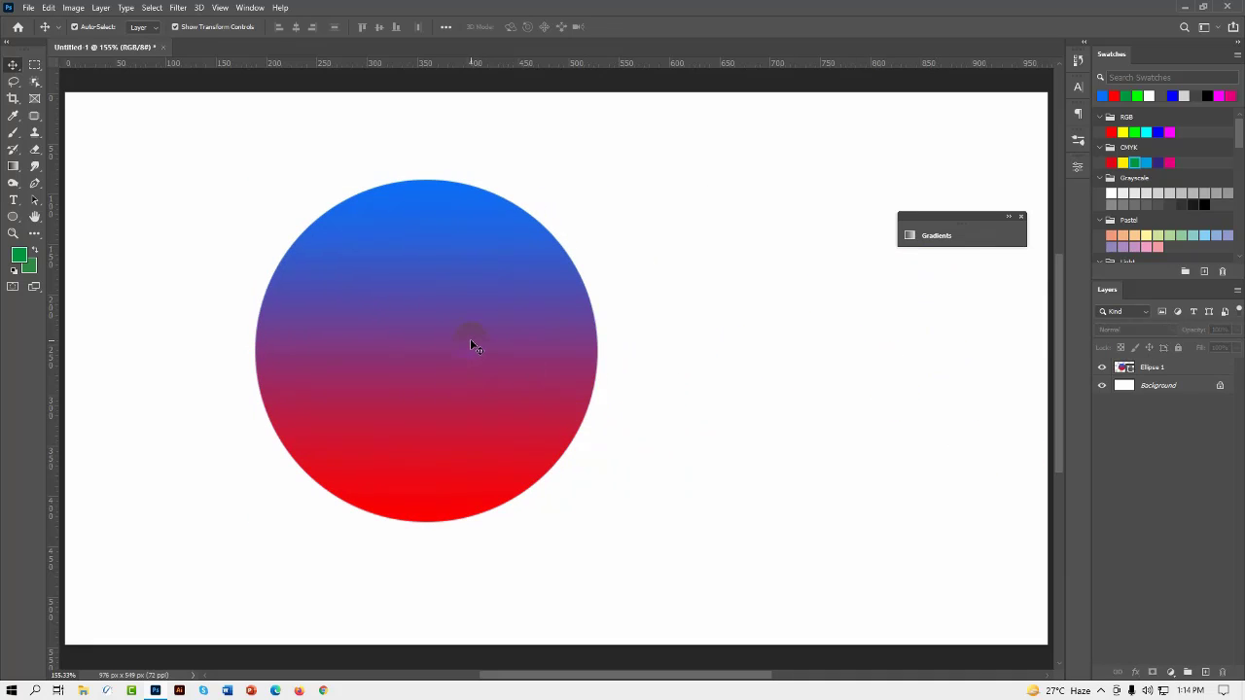
left_click(299, 267)
Set the Gradient tool's style to Linear Gradient and move the circle farther left on the canvas with the Move tool.
left_click(14, 167)
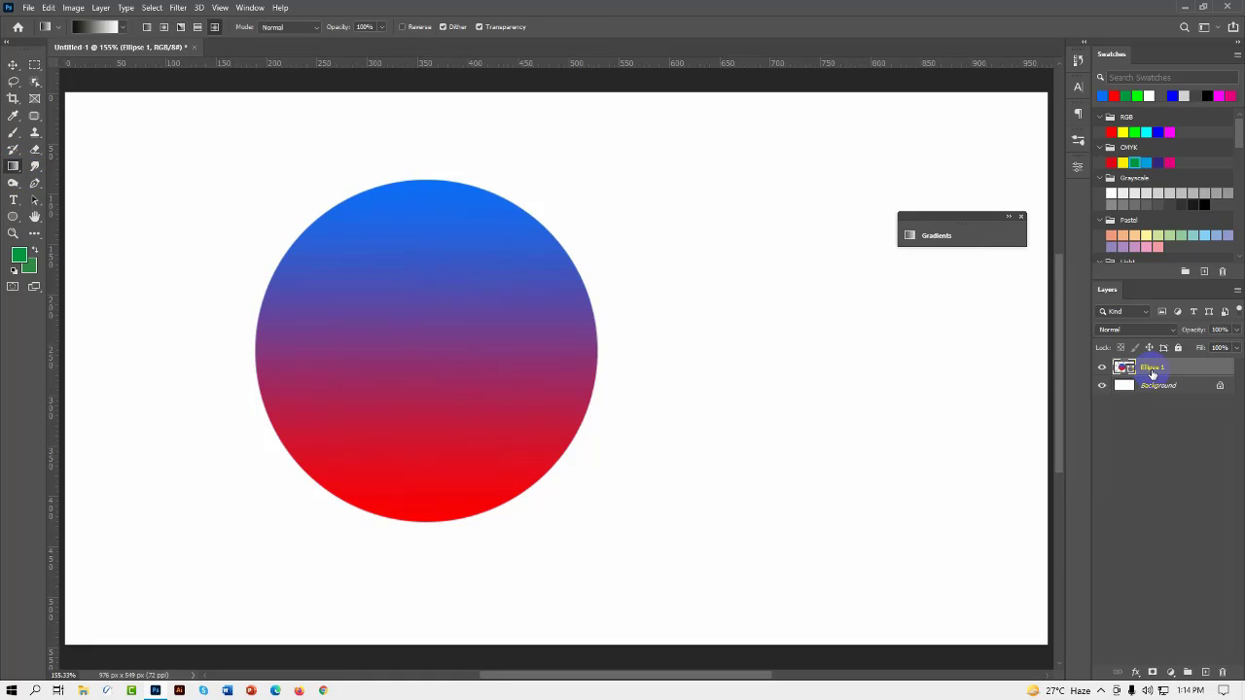
right_click(17, 169)
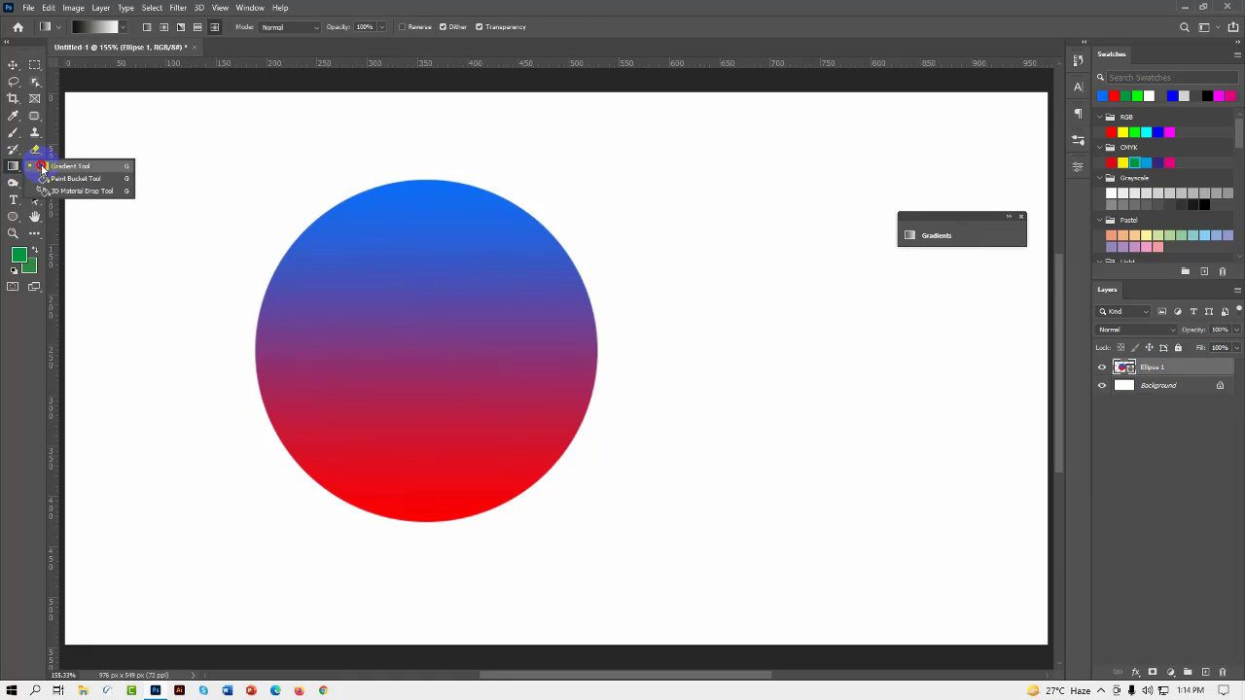
left_click(41, 168)
left_click(147, 28)
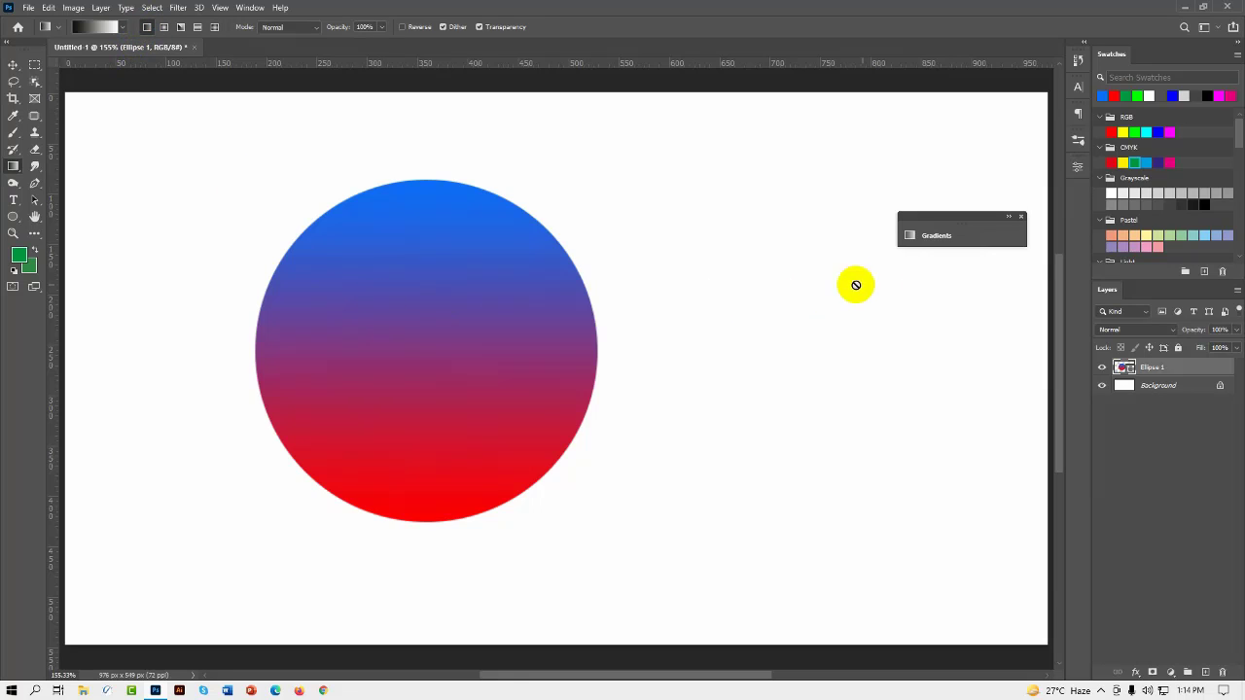
left_click(13, 65)
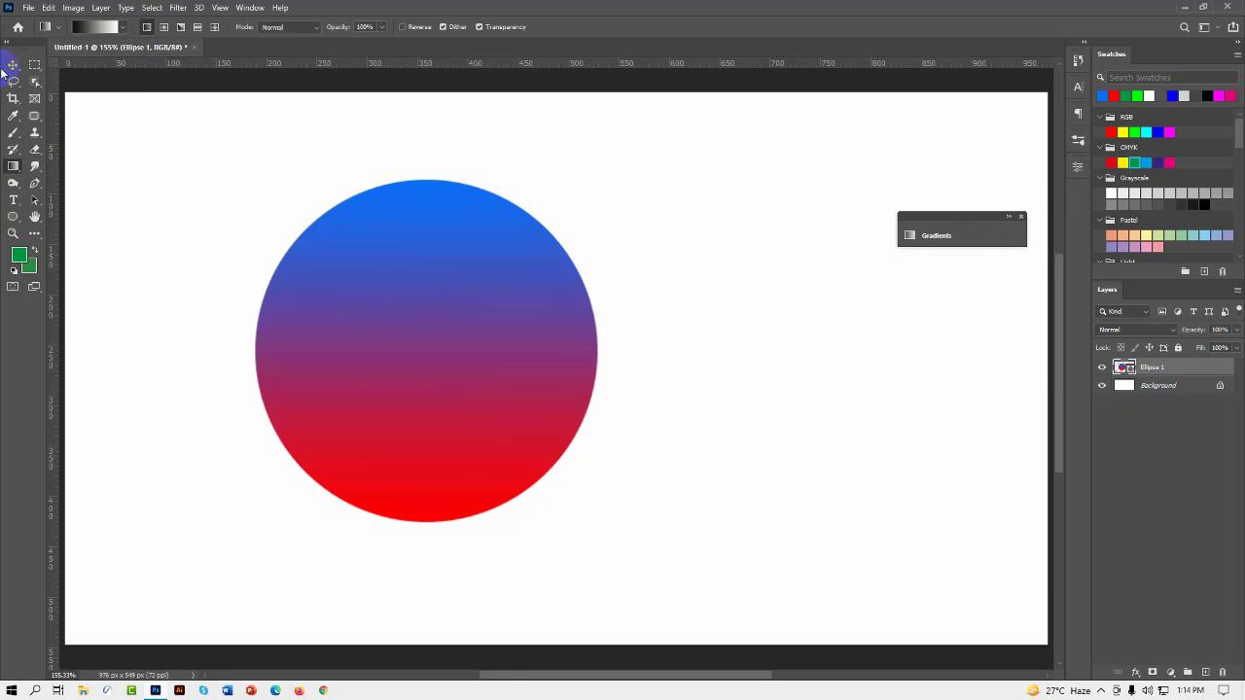
left_click_drag(445, 369, 369, 359)
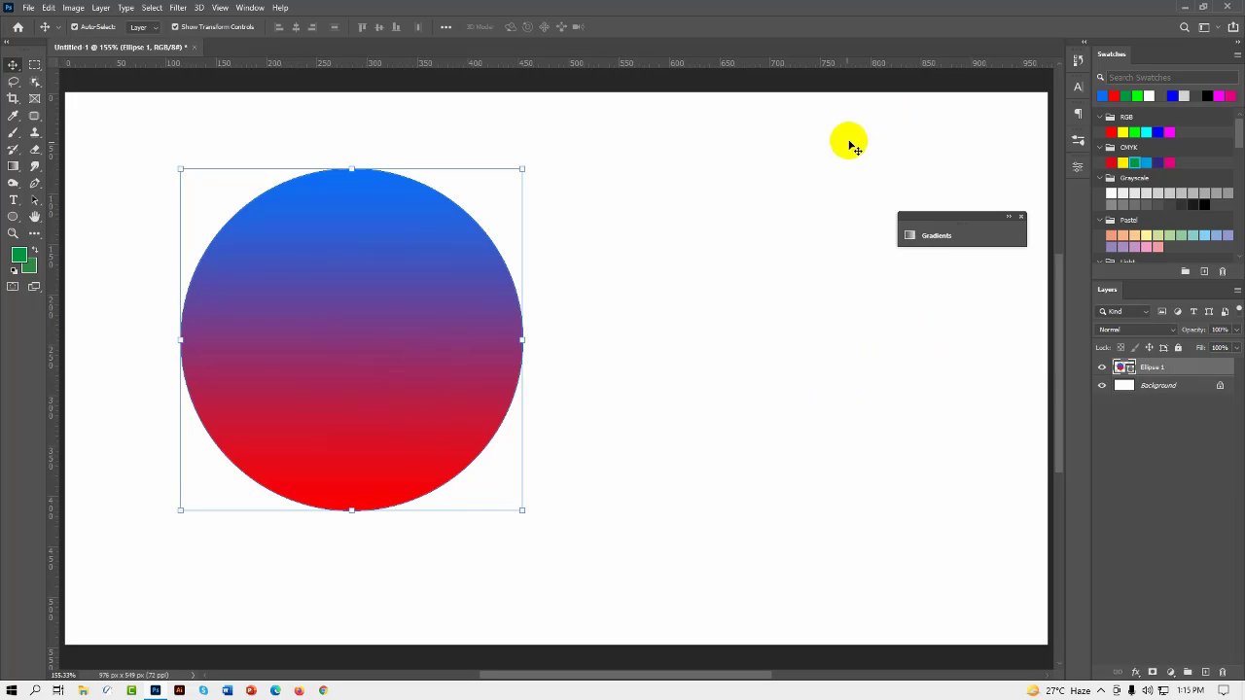
Switch to Google Chrome and search Google for "color code".
left_click(326, 690)
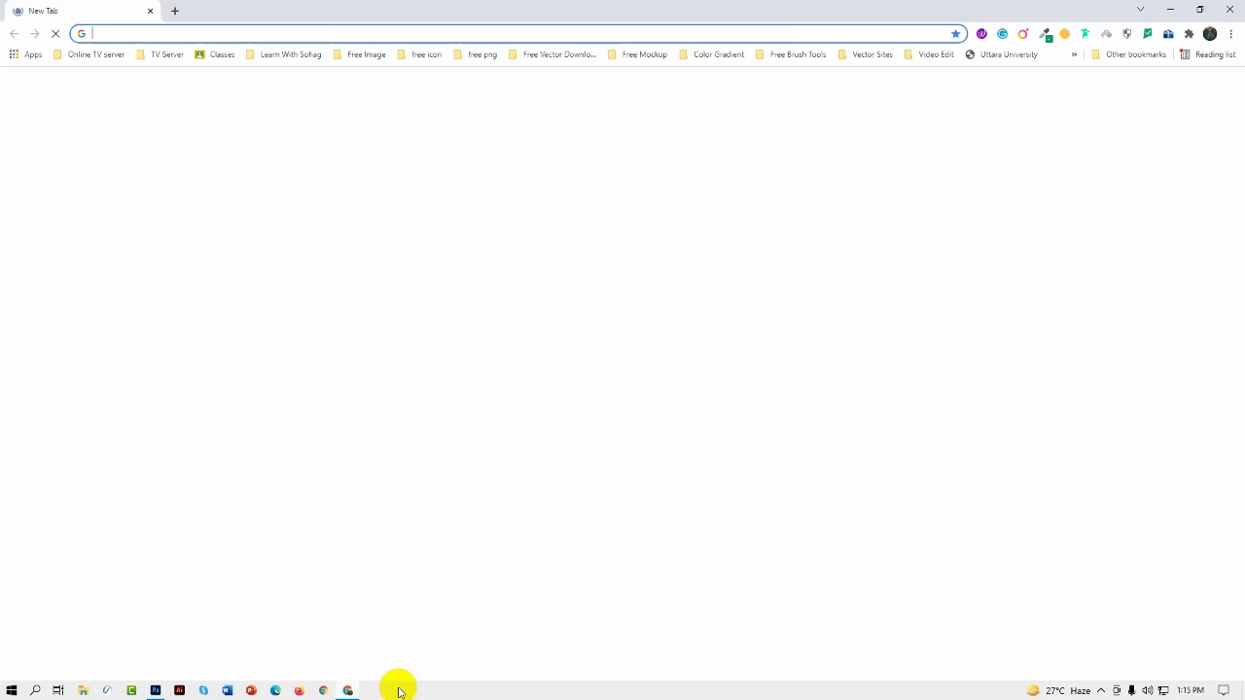
left_click(500, 267)
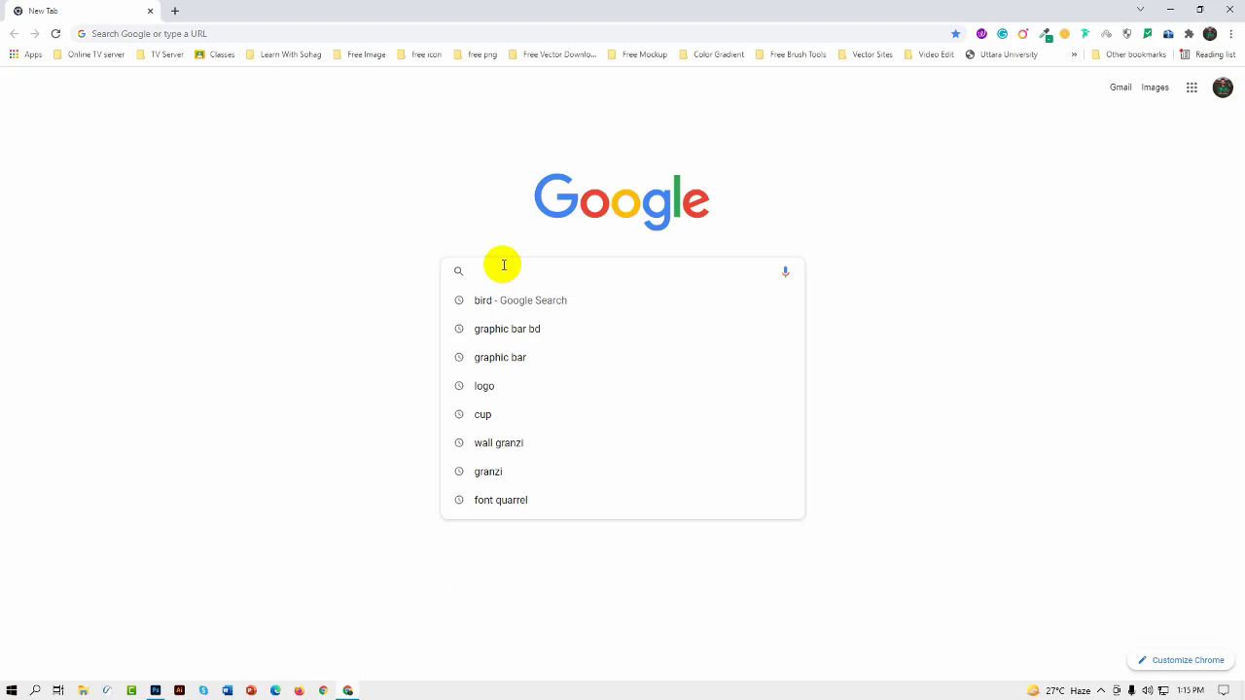
type("coor")
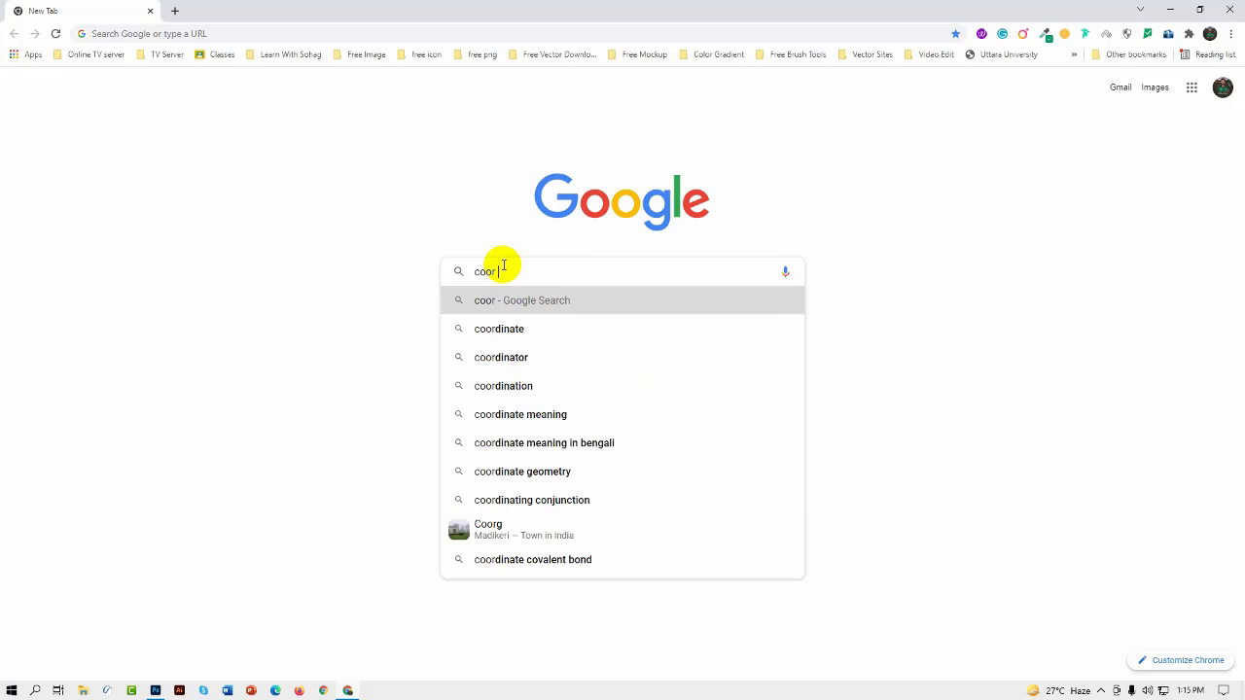
key("BackSpace")
key("BackSpace")
key("BackSpace")
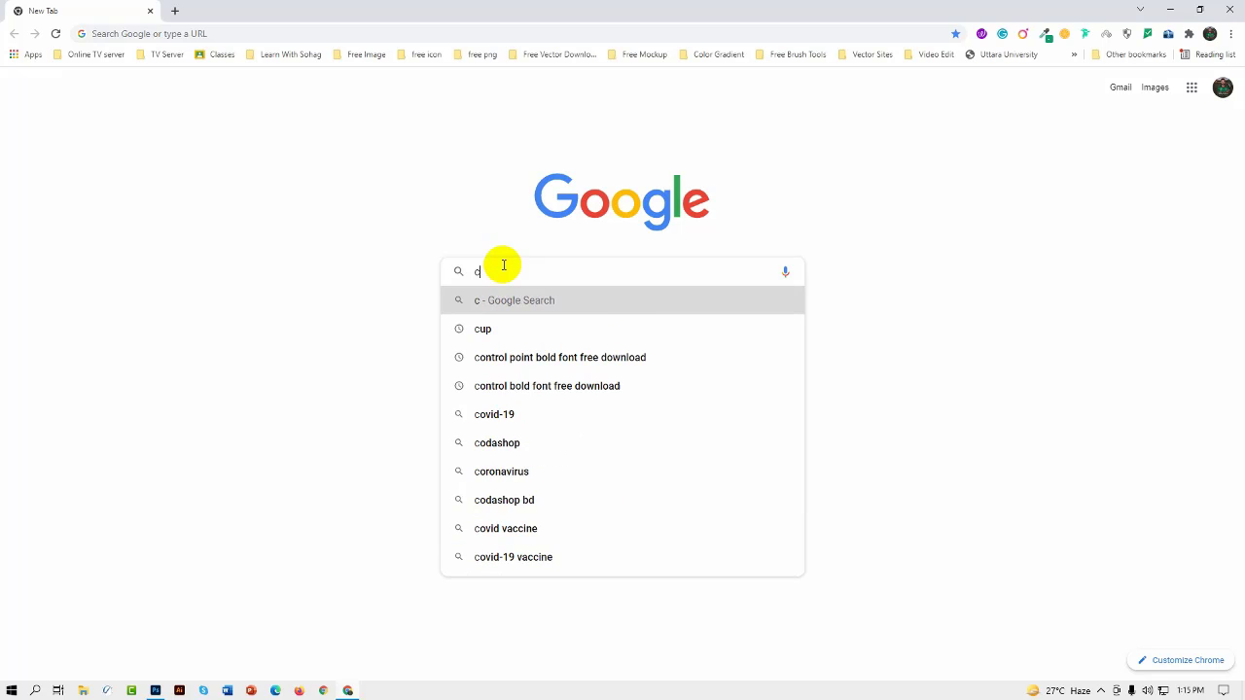
type("olor")
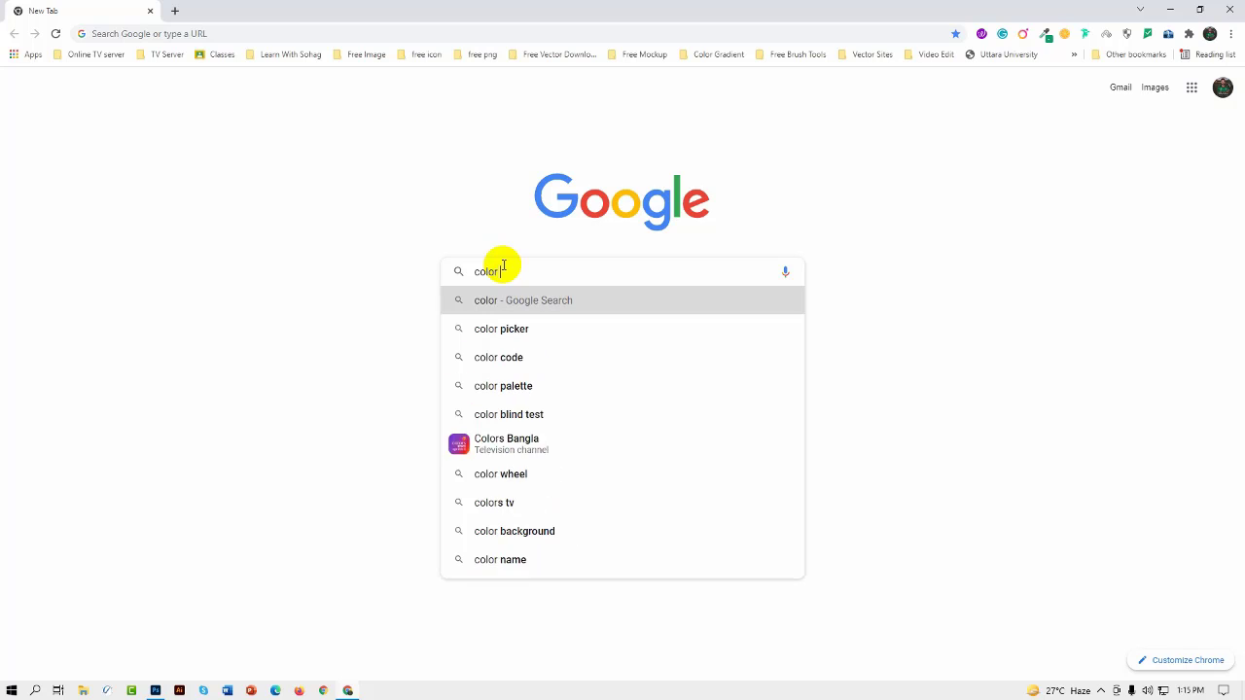
type(" code")
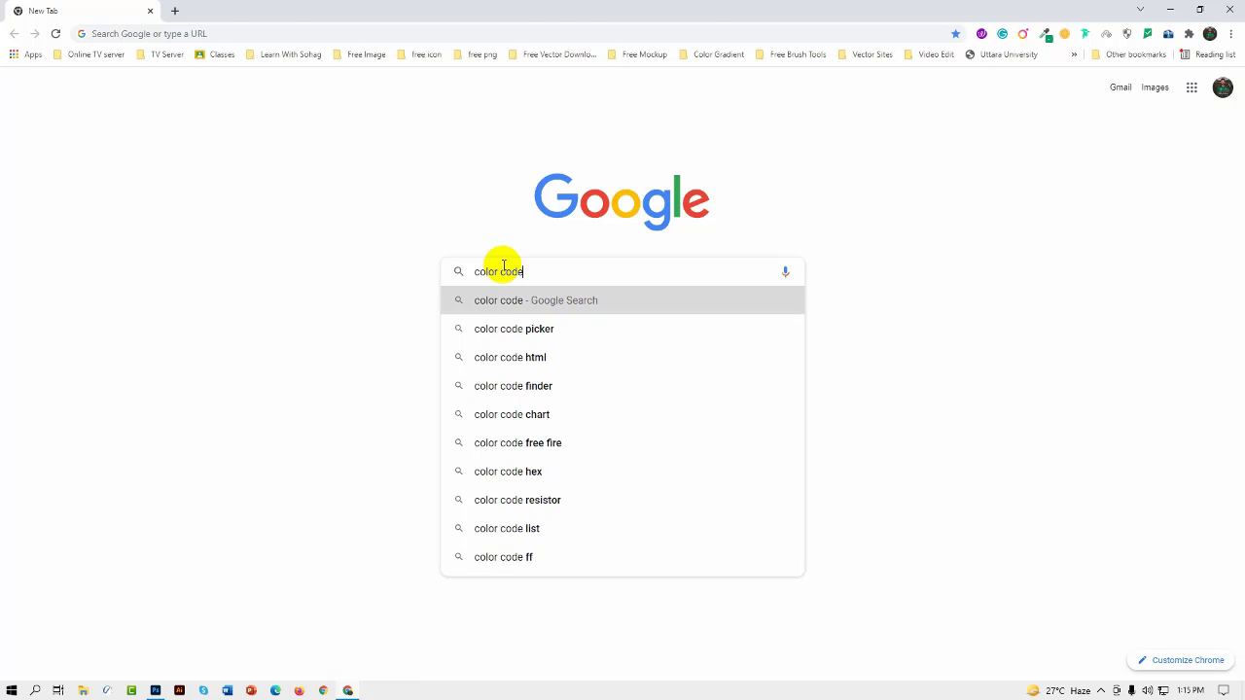
key("Return")
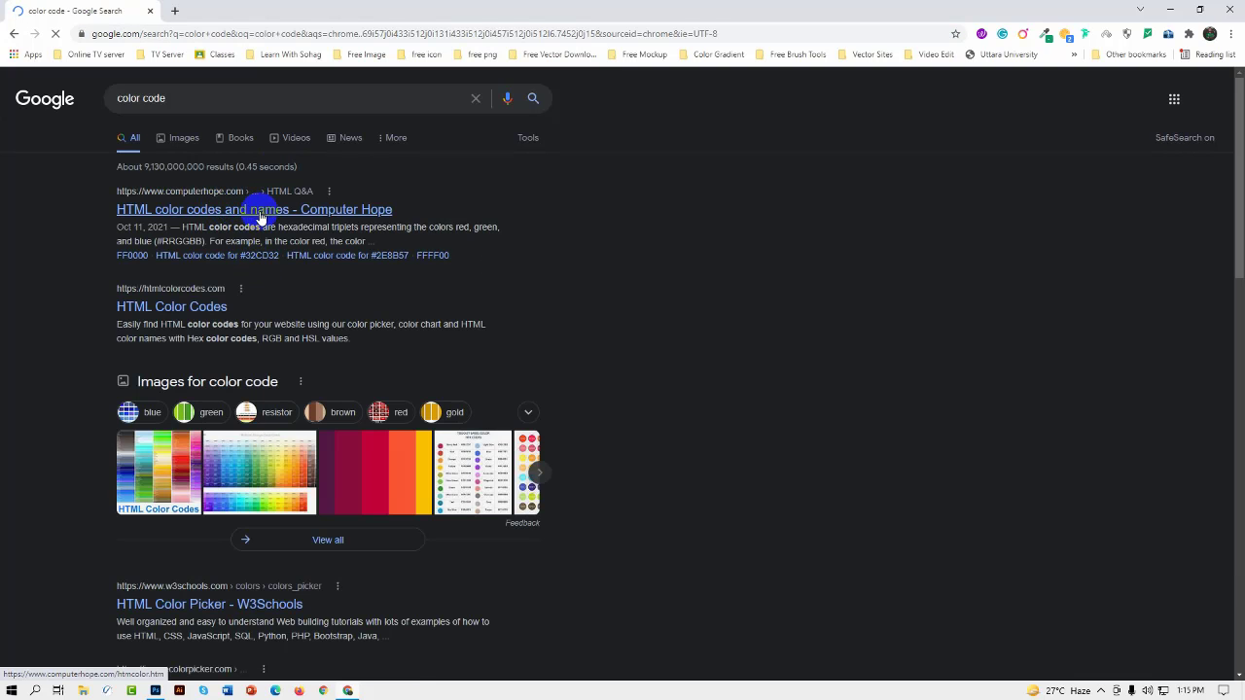
Open the Computer Hope "HTML color codes and names" search result in a new tab and switch to it.
right_click(259, 211)
left_click(316, 222)
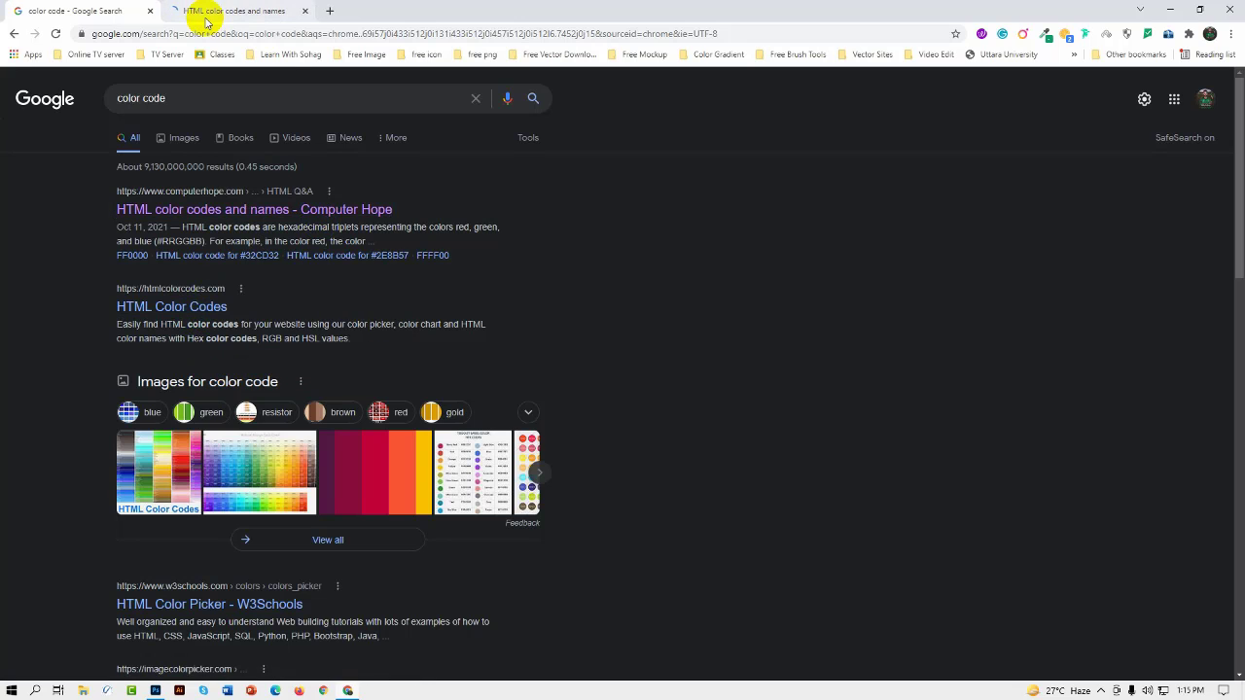
left_click(232, 11)
Browse the page's color code tables down to MediumAquaMarine (W3C) and open the details page for #66CDAA.
scroll(520, 342, "down", 5)
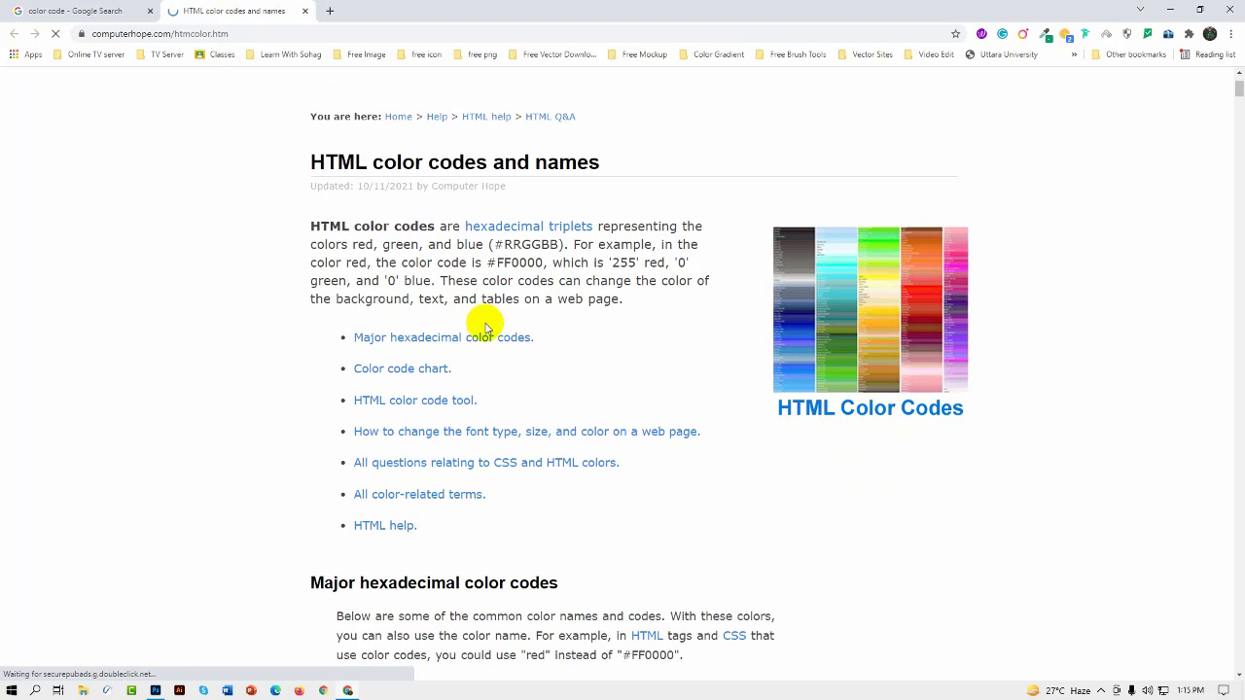
scroll(515, 322, "down", 3)
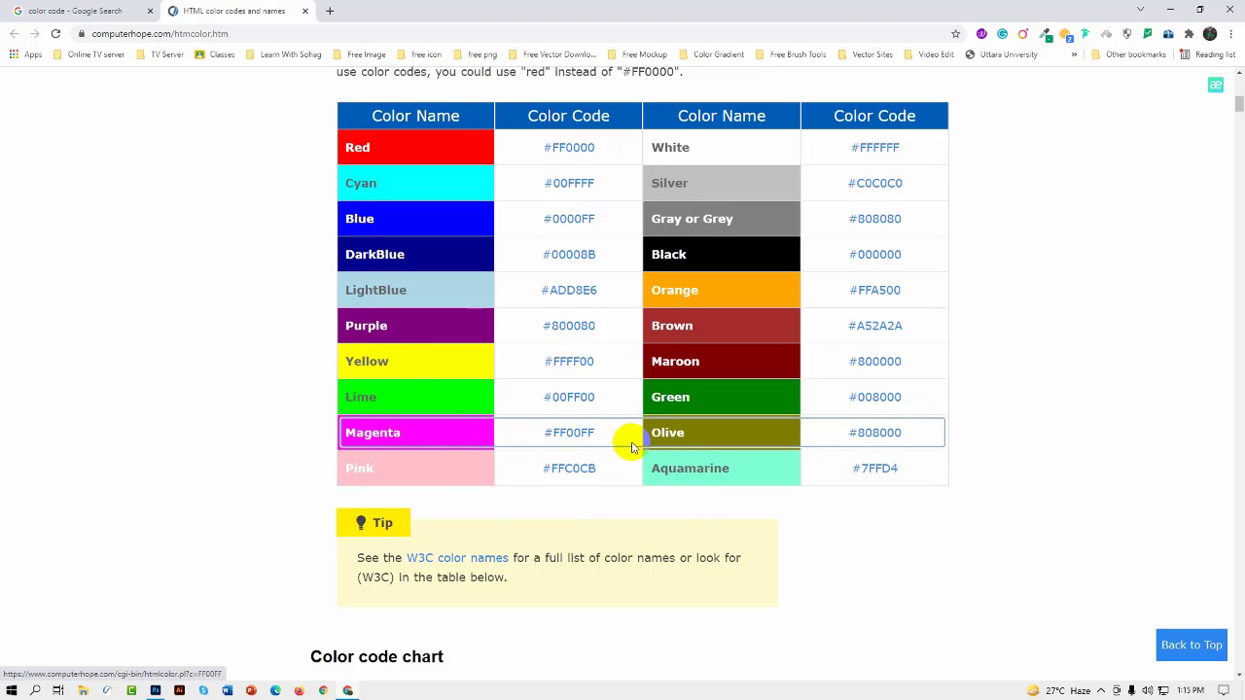
scroll(623, 413, "up", 3)
scroll(613, 408, "down", 10)
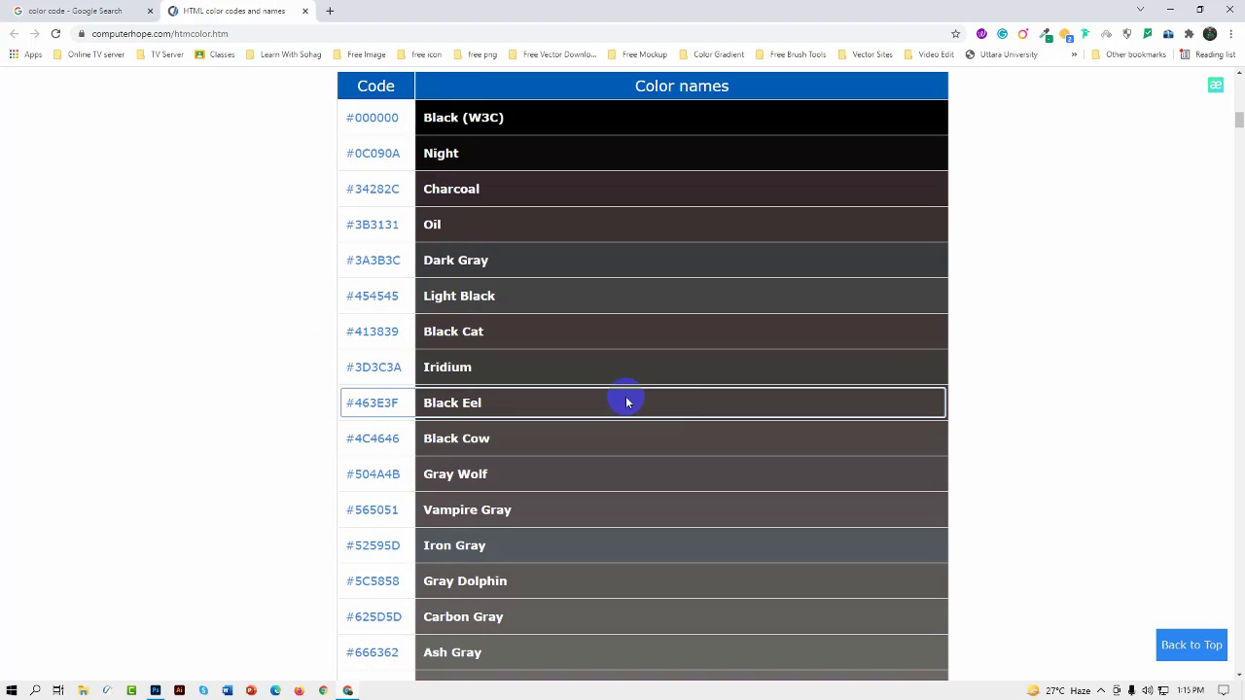
scroll(438, 369, "down", 1)
scroll(423, 379, "down", 15)
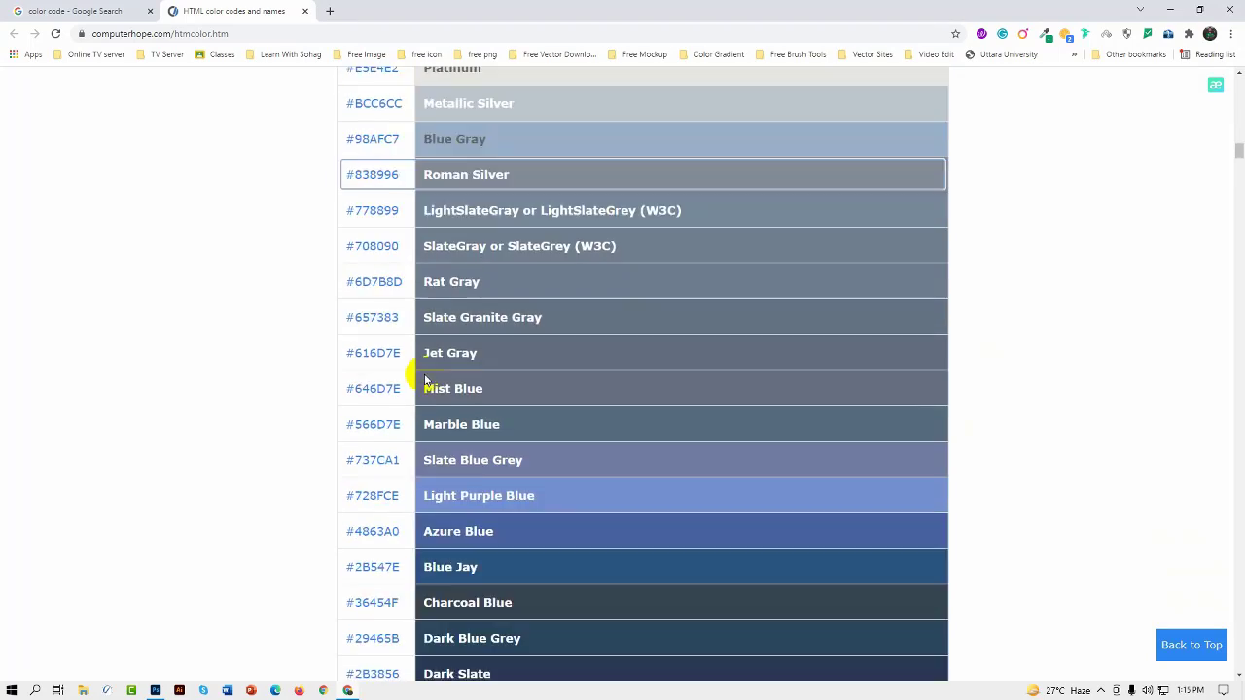
scroll(518, 302, "down", 19)
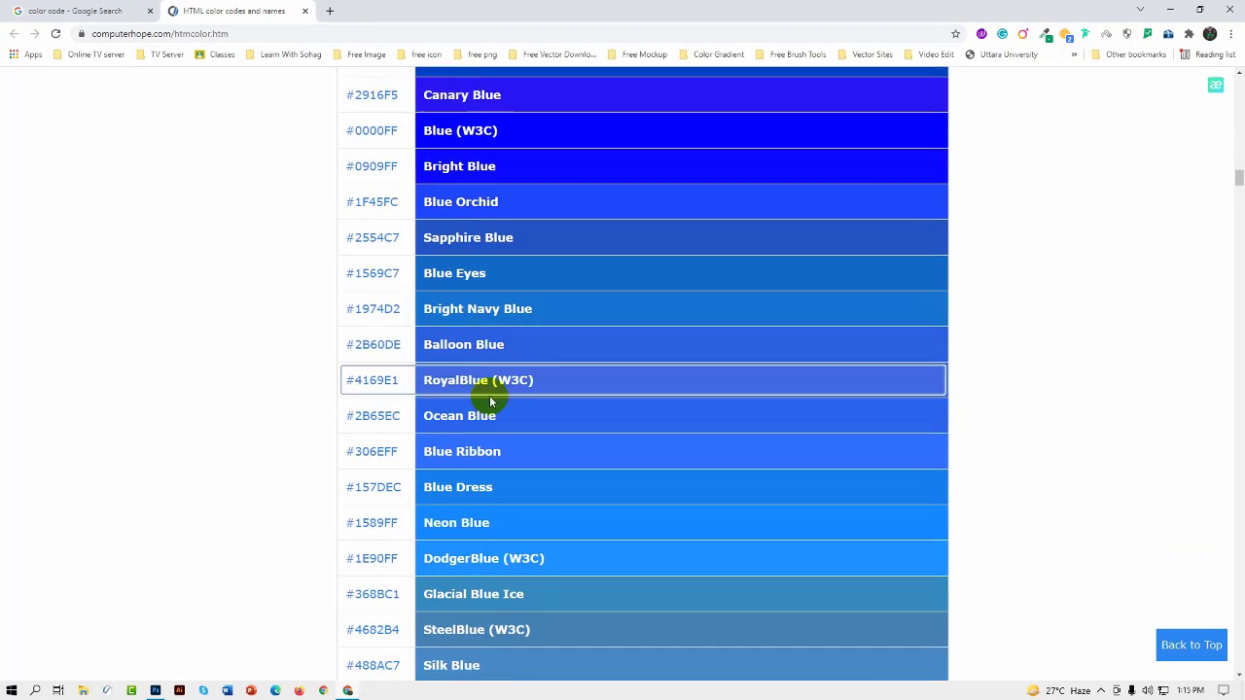
scroll(492, 399, "down", 12)
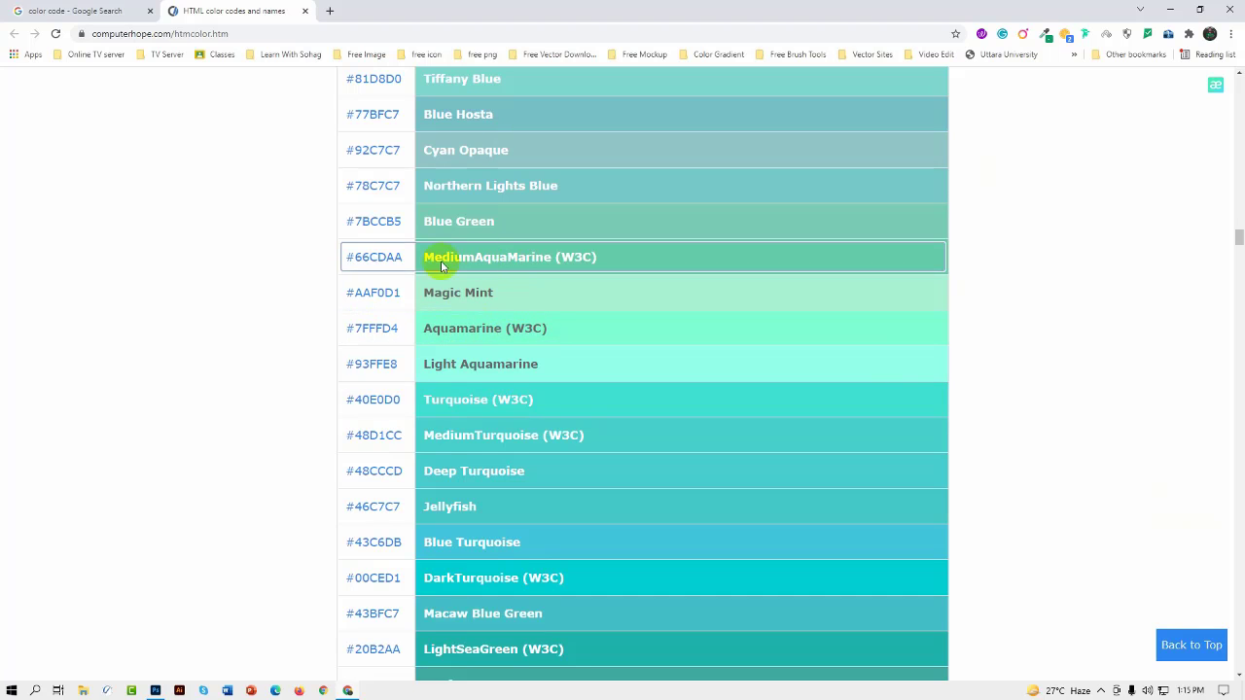
left_click_drag(401, 261, 386, 266)
left_click(387, 264)
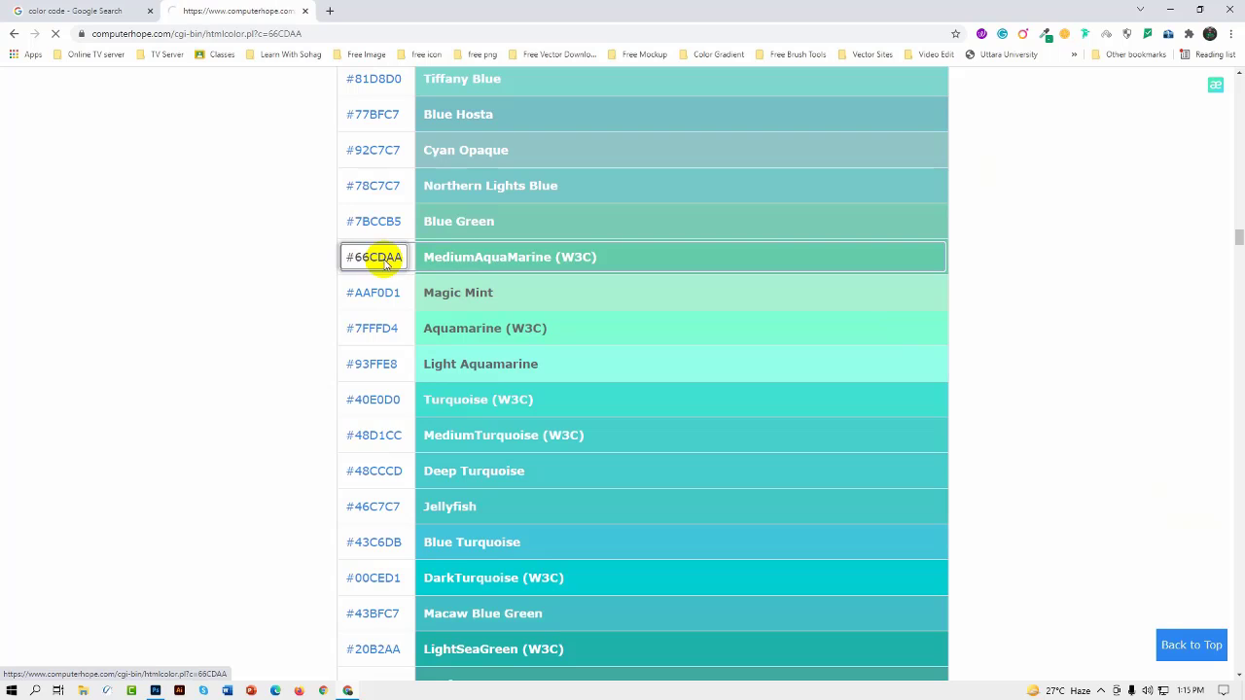
Copy the color code #66CDAA from the color's description on its details page.
scroll(498, 256, "down", 3)
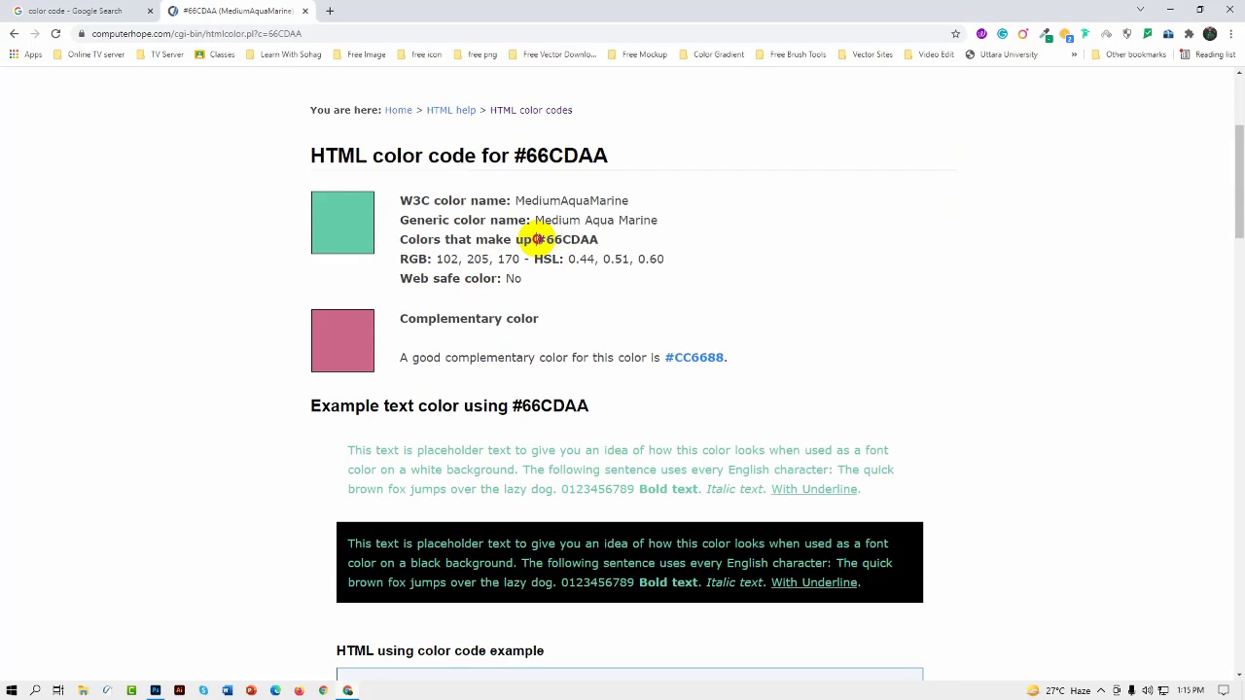
left_click_drag(558, 240, 598, 240)
key("ctrl+c")
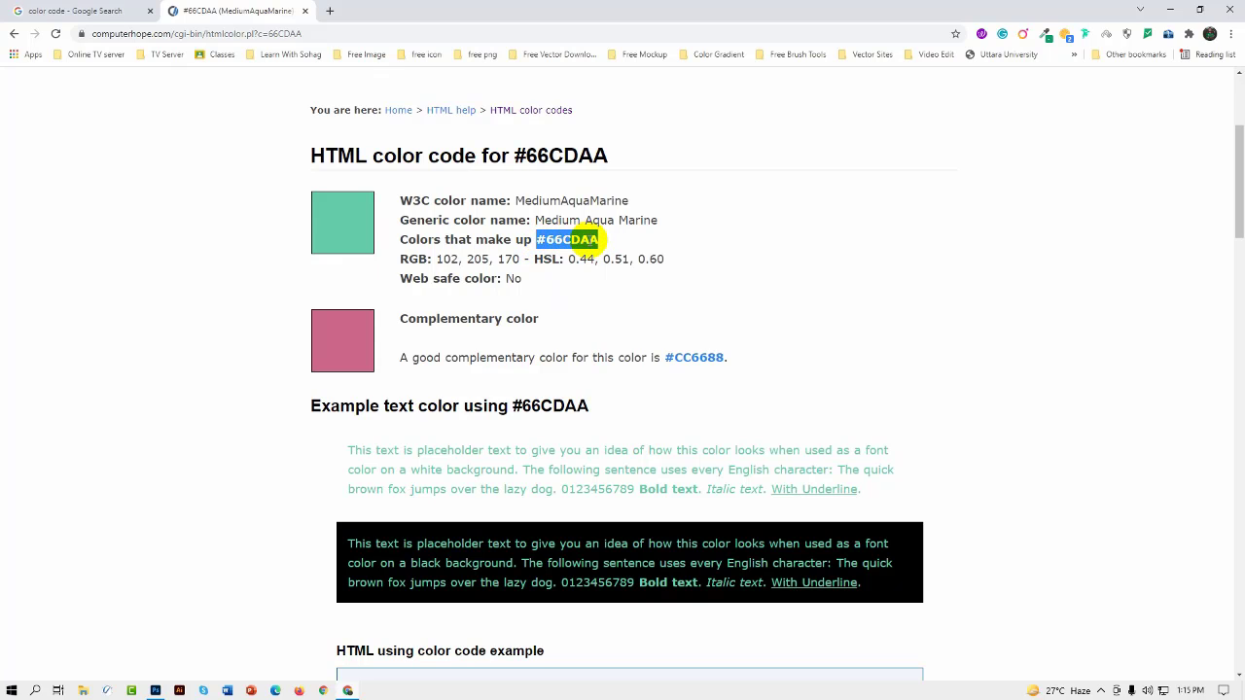
Switch to Photoshop, draw a circle about 200 px wide beside the gradient circle, and fill it with the green foreground color.
left_click(156, 691)
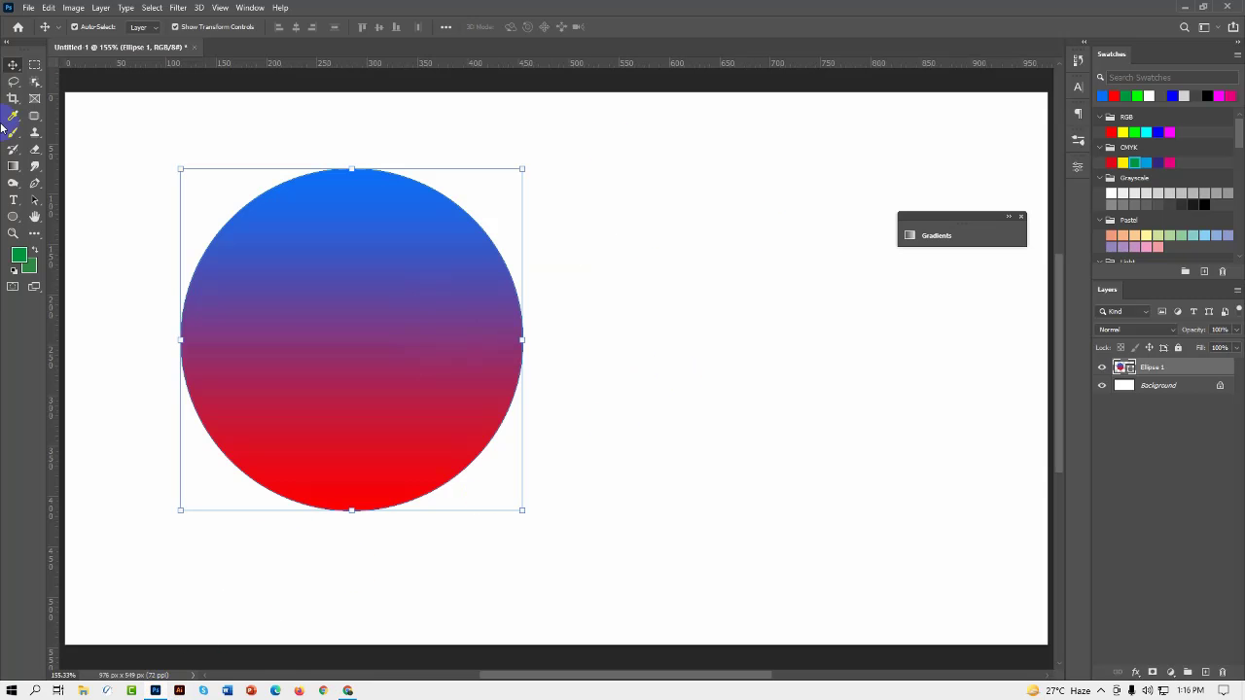
left_click(12, 217)
left_click_drag(681, 321, 781, 438)
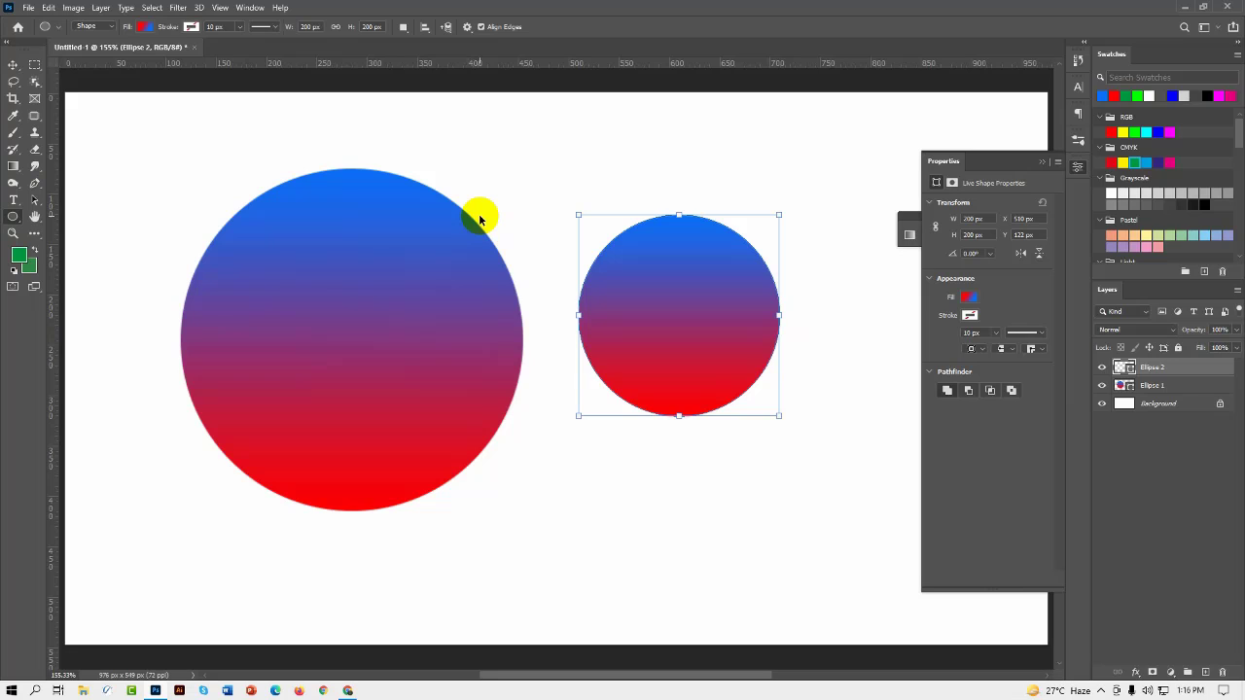
key("alt+BackSpace")
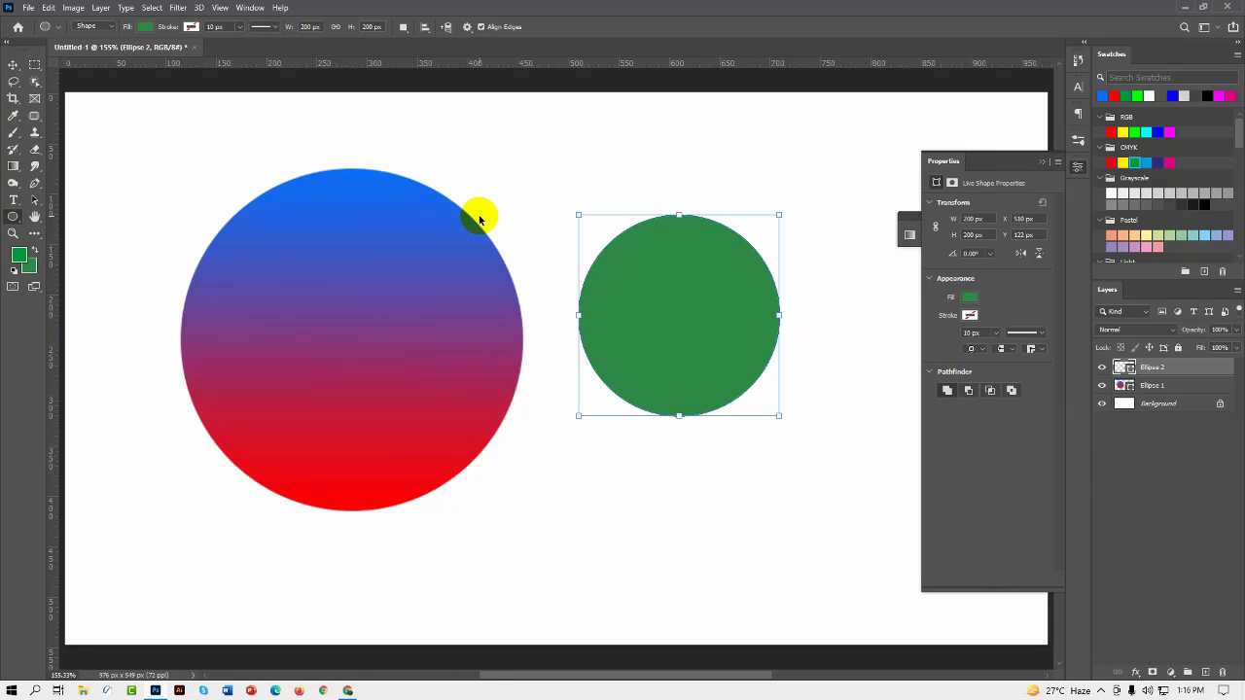
Move the green circle slightly down with the Move tool, and hide and show its layer.
left_click(15, 66)
left_click_drag(677, 288, 704, 304)
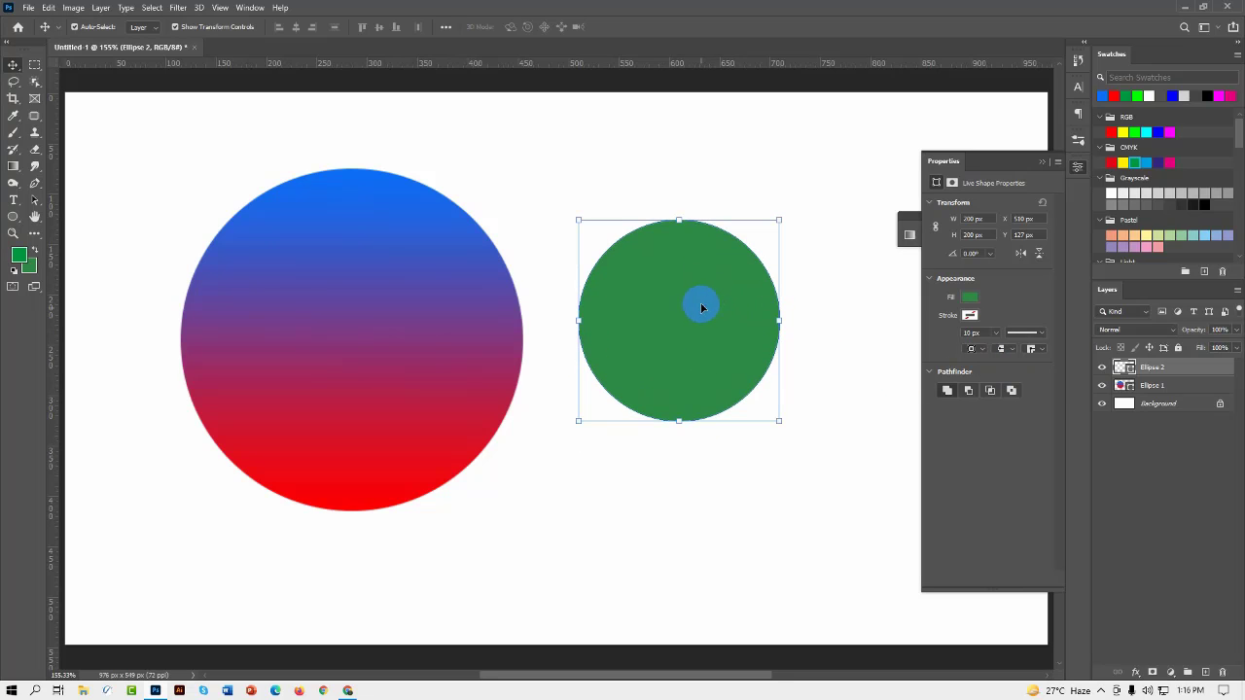
left_click(1103, 367)
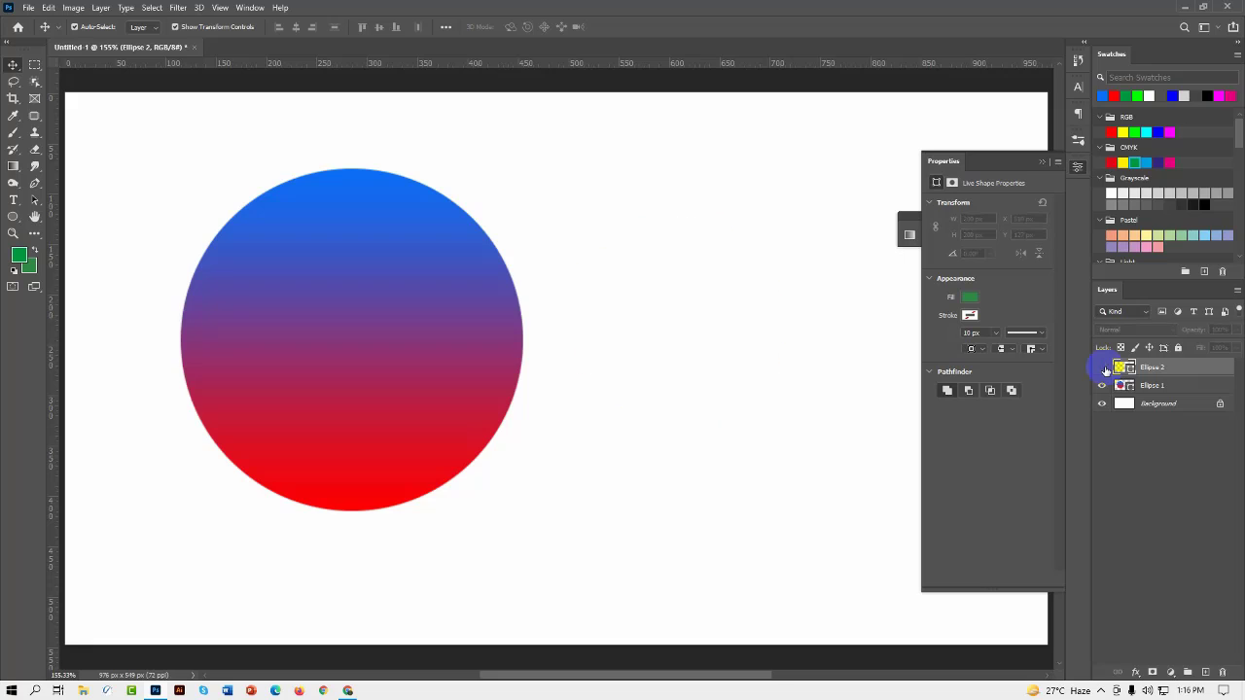
left_click(1102, 367)
Set the green circle's fill color to the copied code #66CDAA and move the circle up and slightly left on the canvas.
double_click(1130, 371)
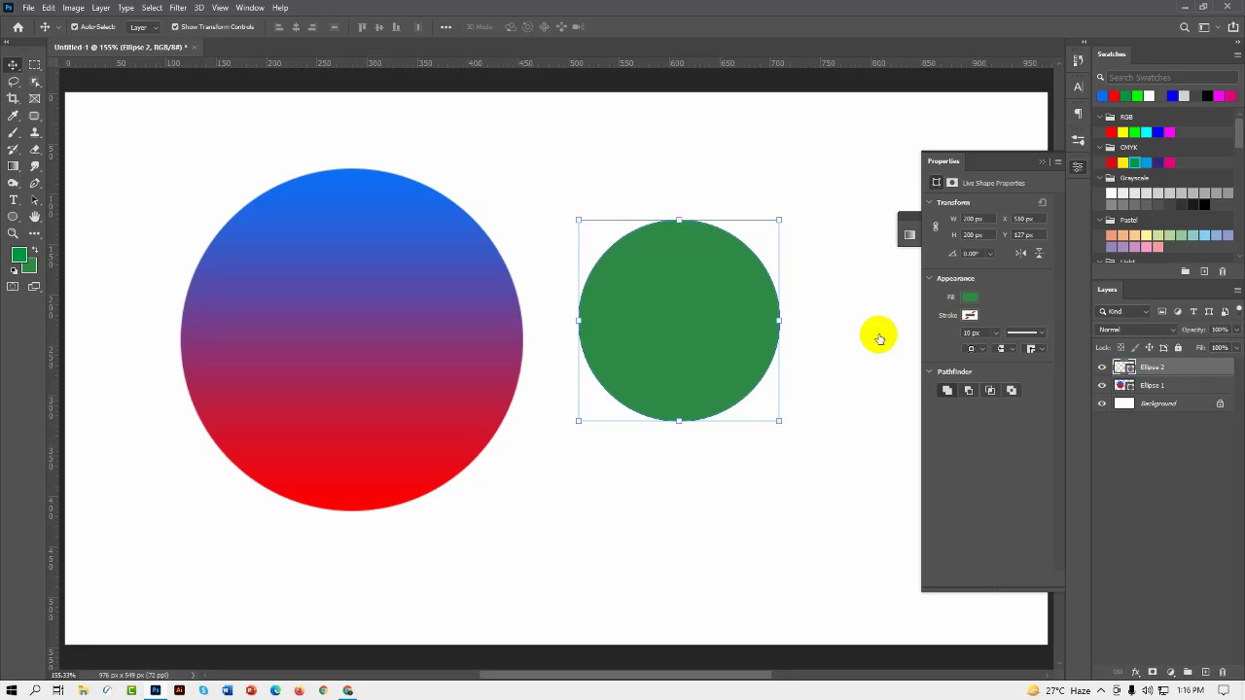
double_click(1045, 371)
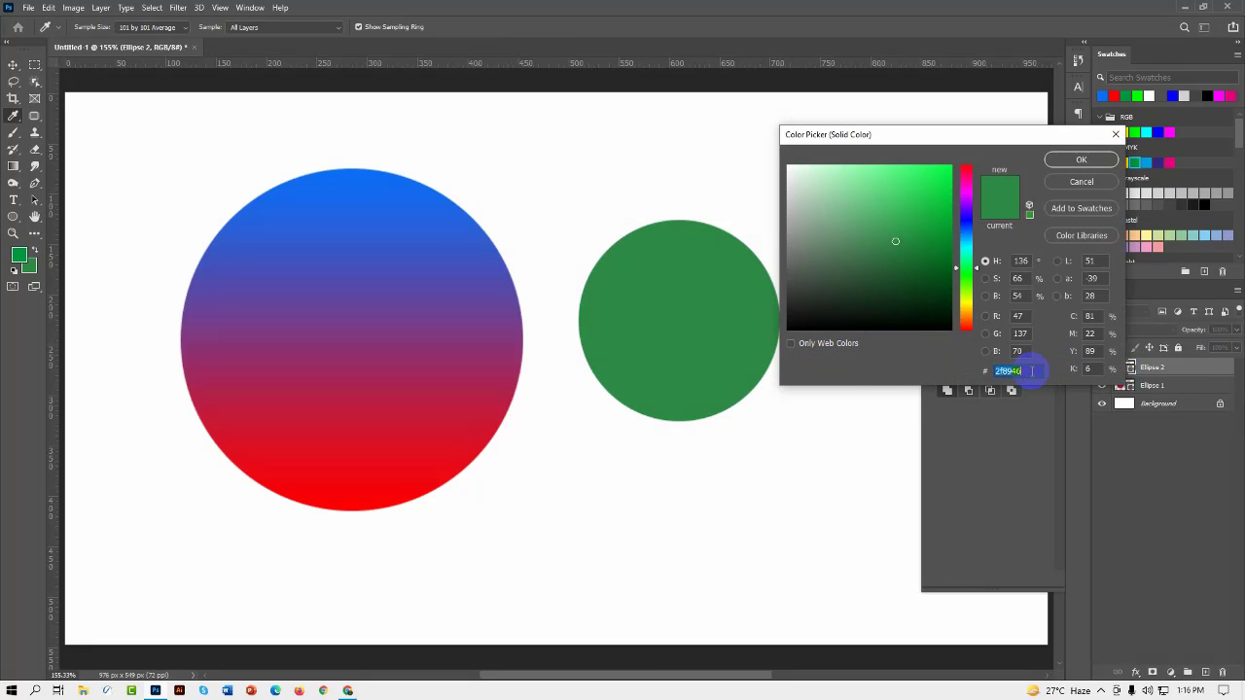
key("BackSpace")
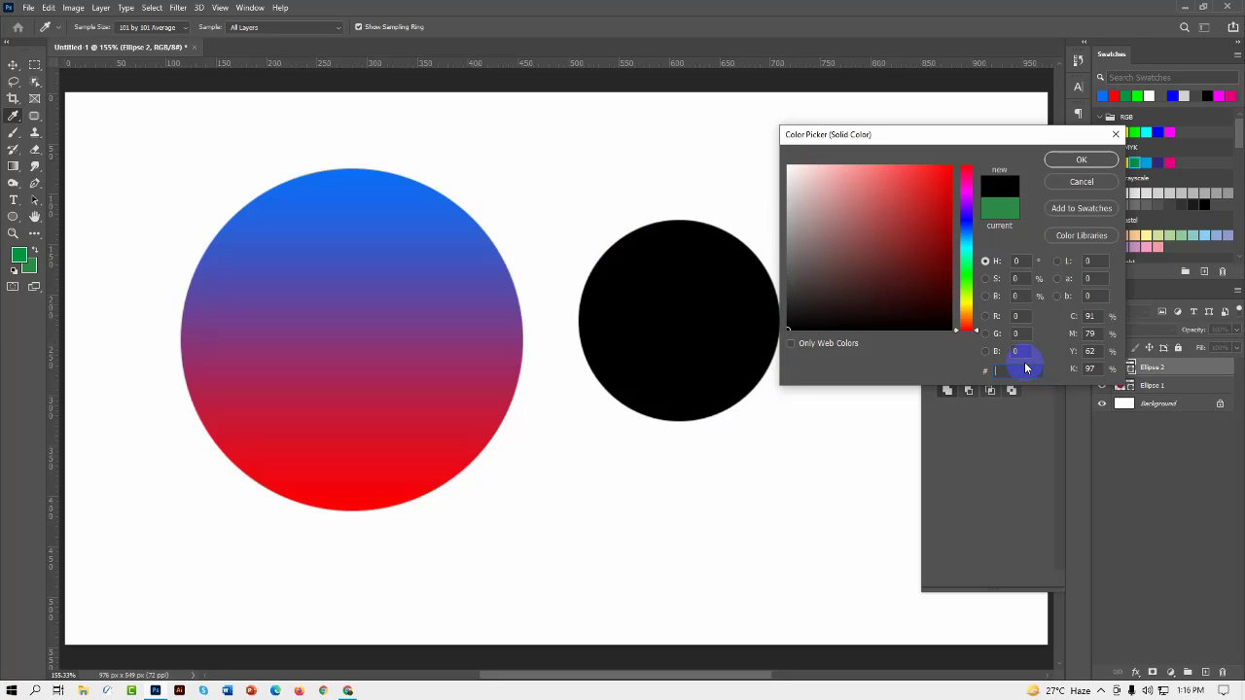
key("ctrl+v")
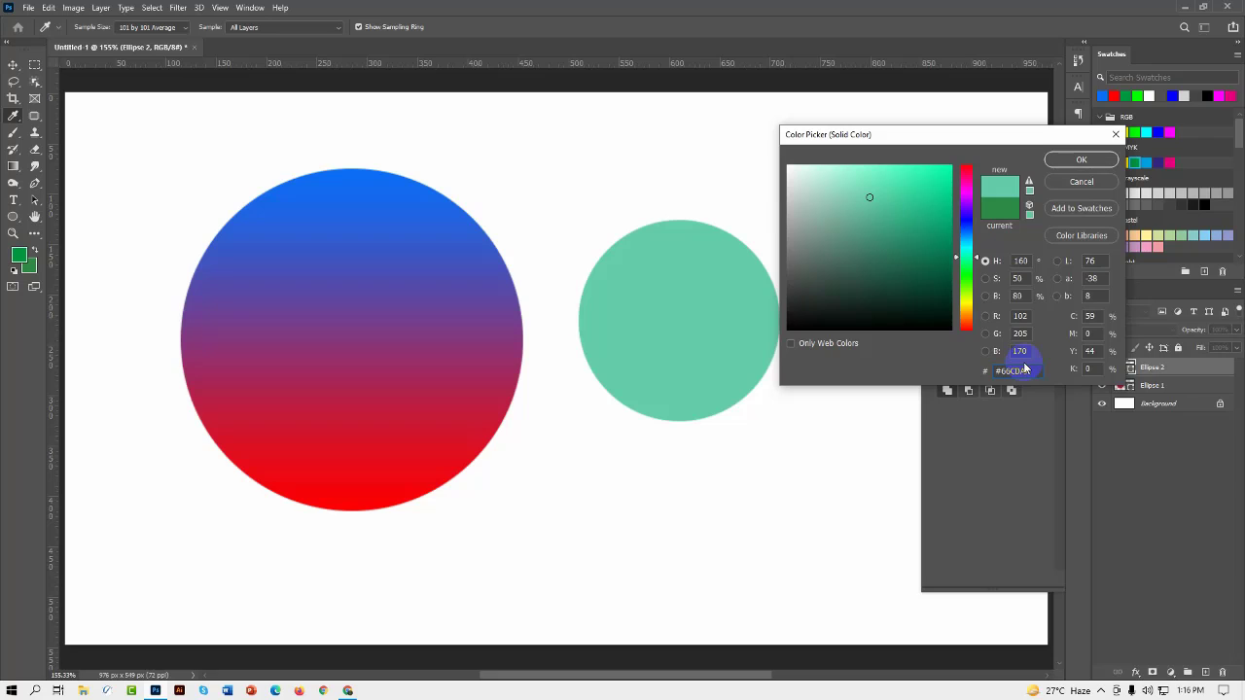
left_click(1071, 159)
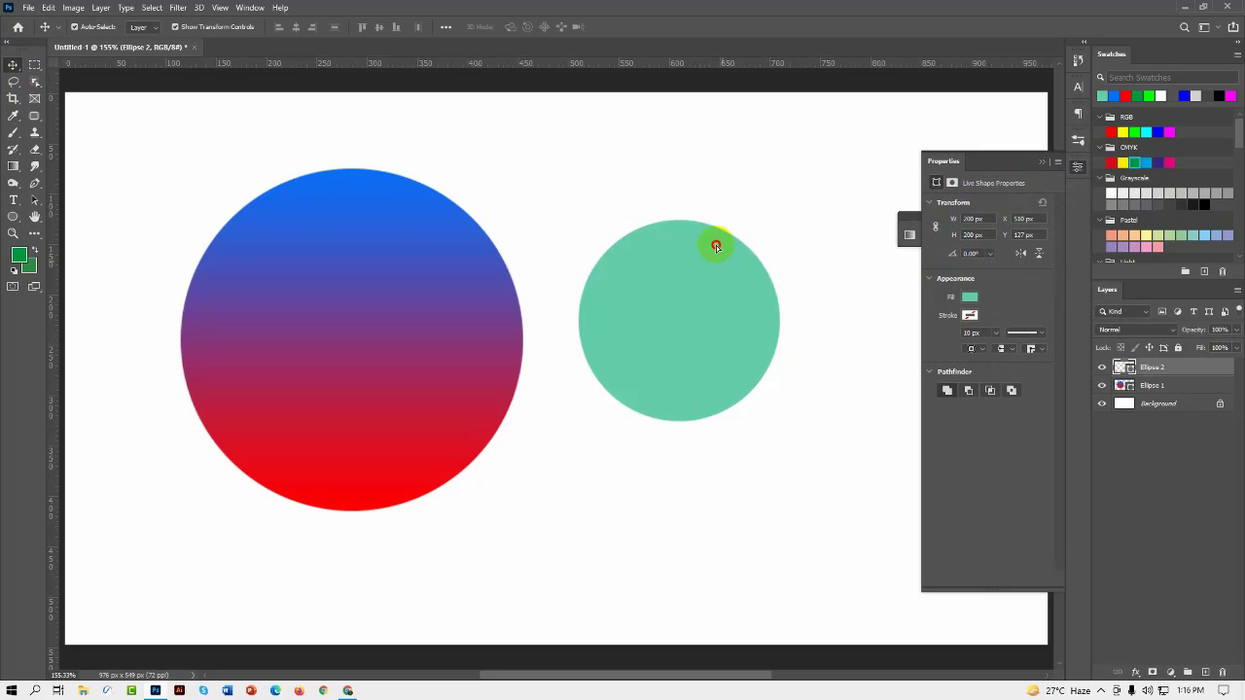
left_click_drag(713, 244, 659, 271)
Switch to Google Chrome and copy the complementary color code #CC6688 from the #66CDAA page.
left_click(345, 690)
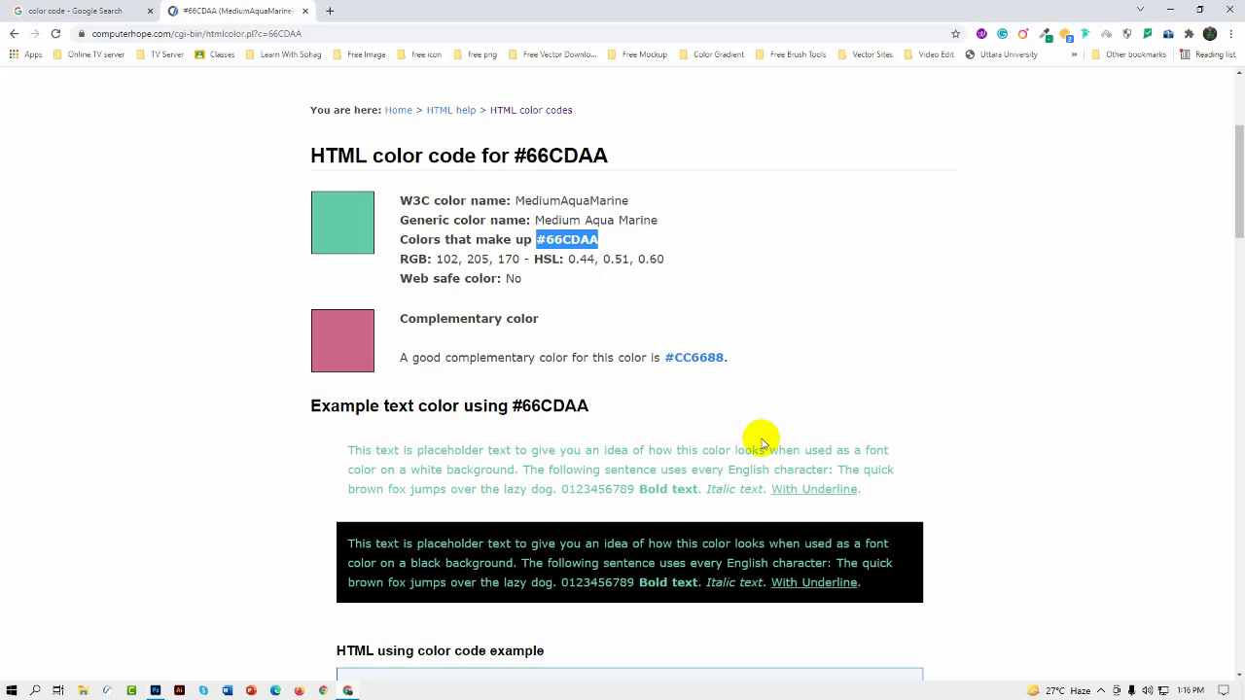
scroll(564, 354, "down", 1)
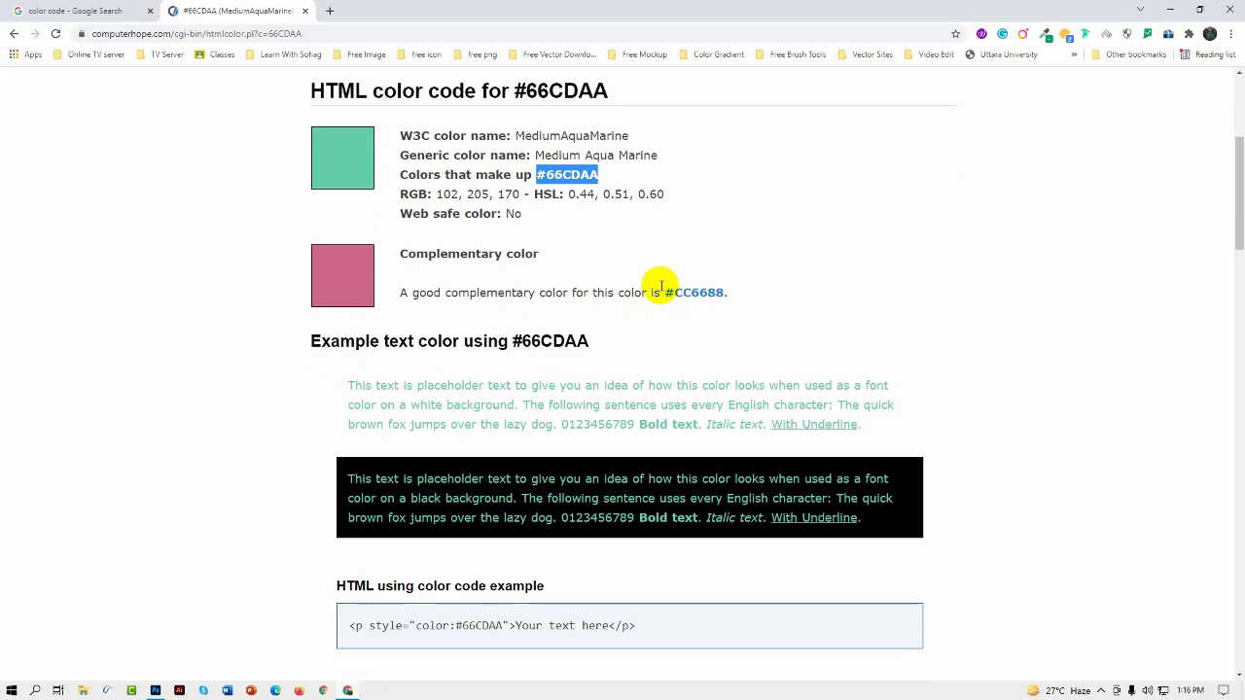
left_click_drag(664, 288, 725, 298)
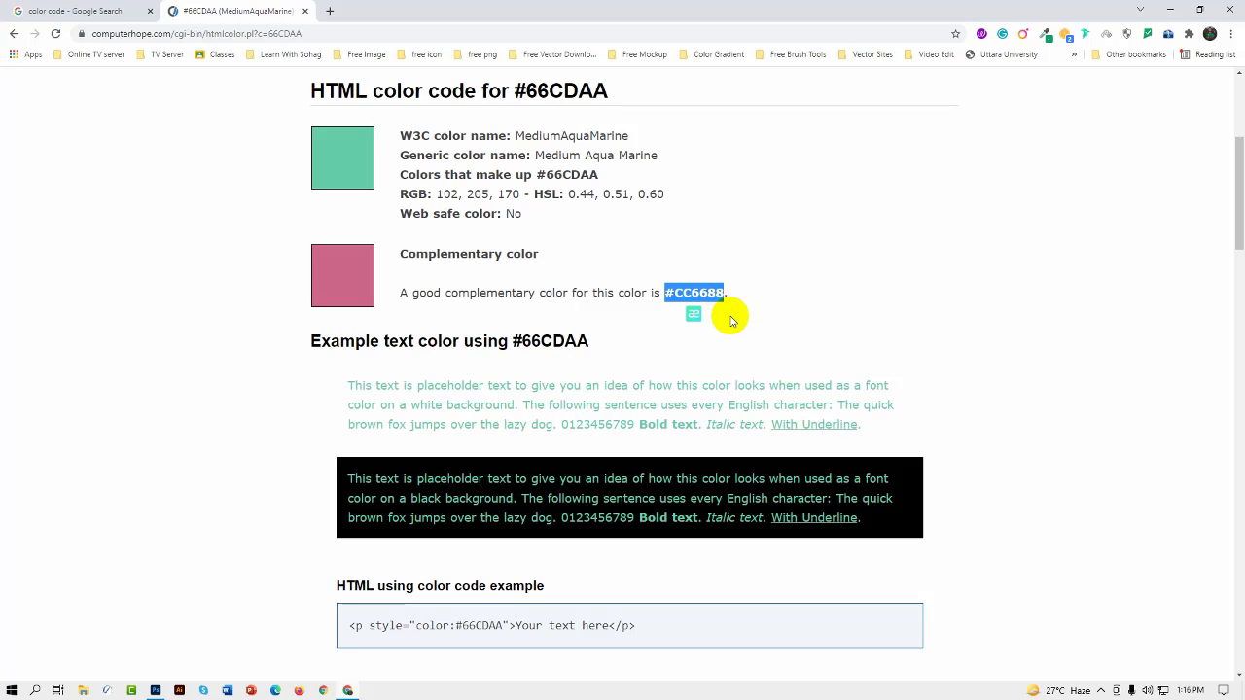
Return to Photoshop, draw a circle about 188 px wide below the aquamarine circle, and move it slightly down and right.
left_click(1170, 9)
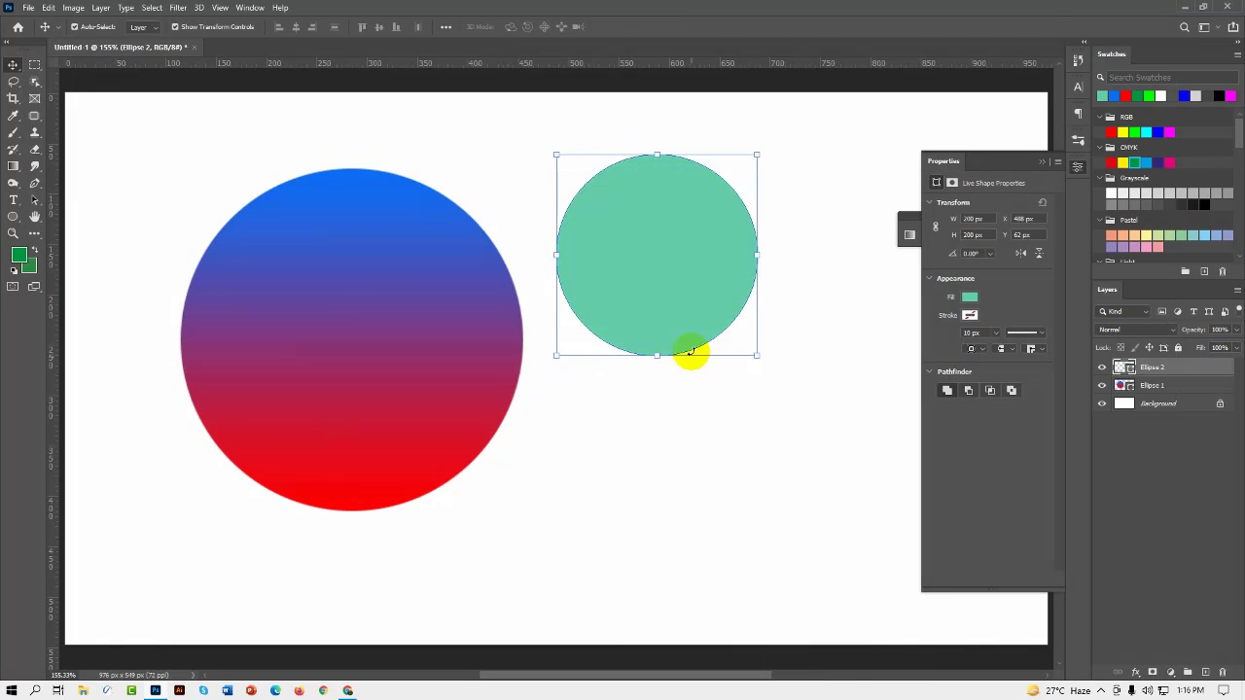
left_click(645, 420)
left_click(12, 218)
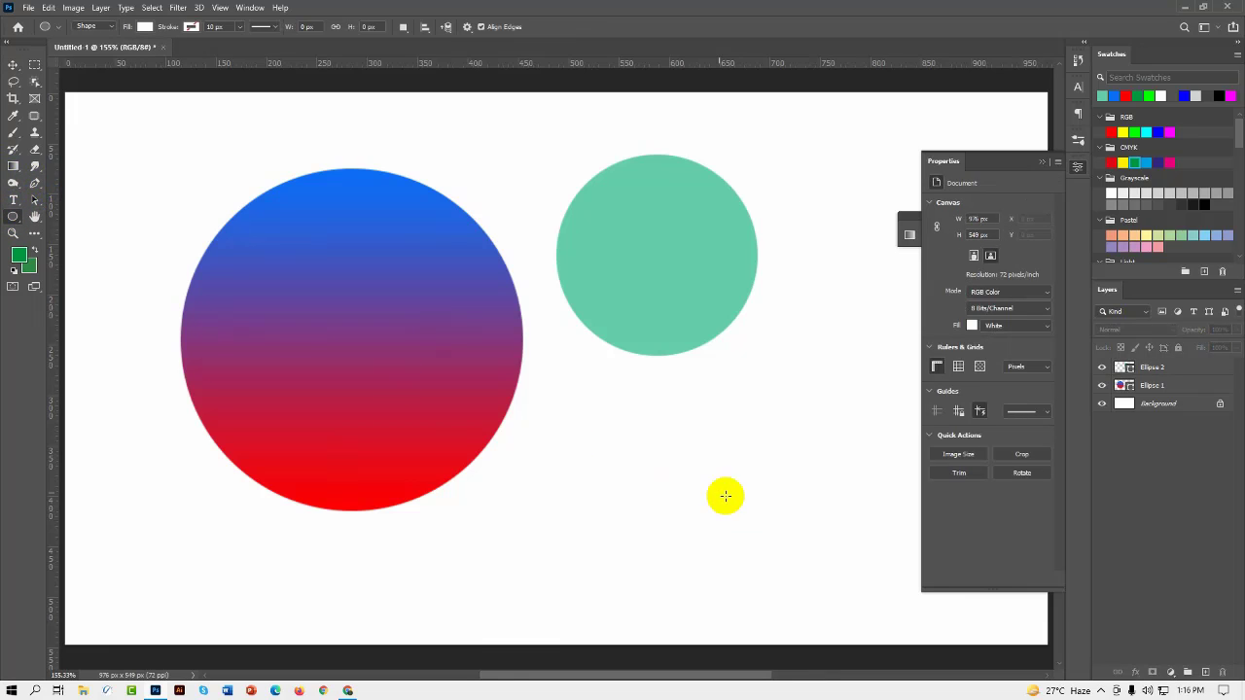
left_click_drag(625, 462, 736, 556)
left_click(9, 68)
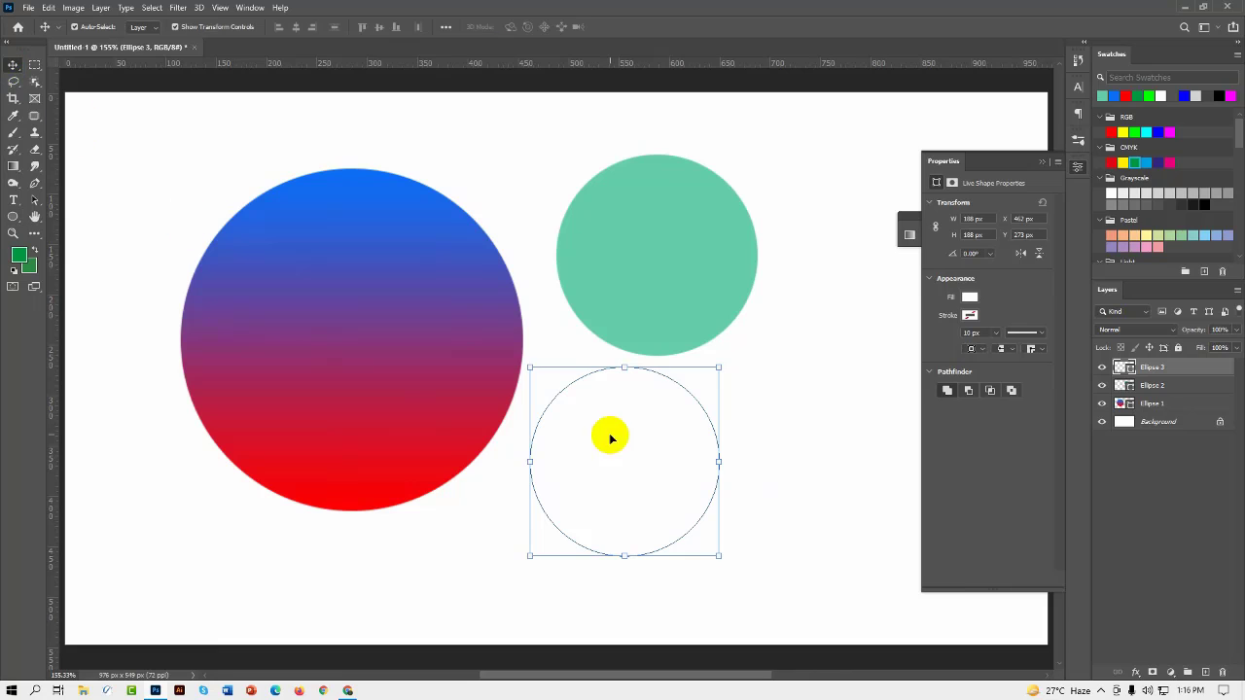
left_click_drag(606, 431, 627, 453)
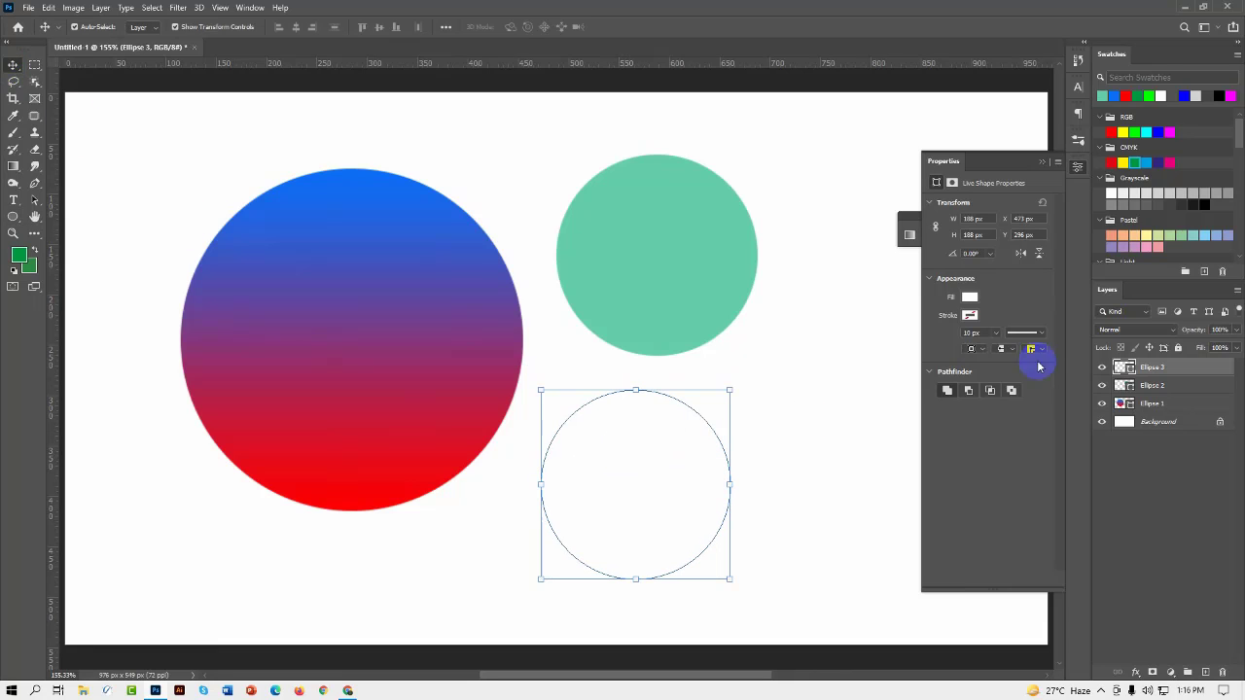
Set the new lower circle's fill color to cc6688.
double_click(1130, 371)
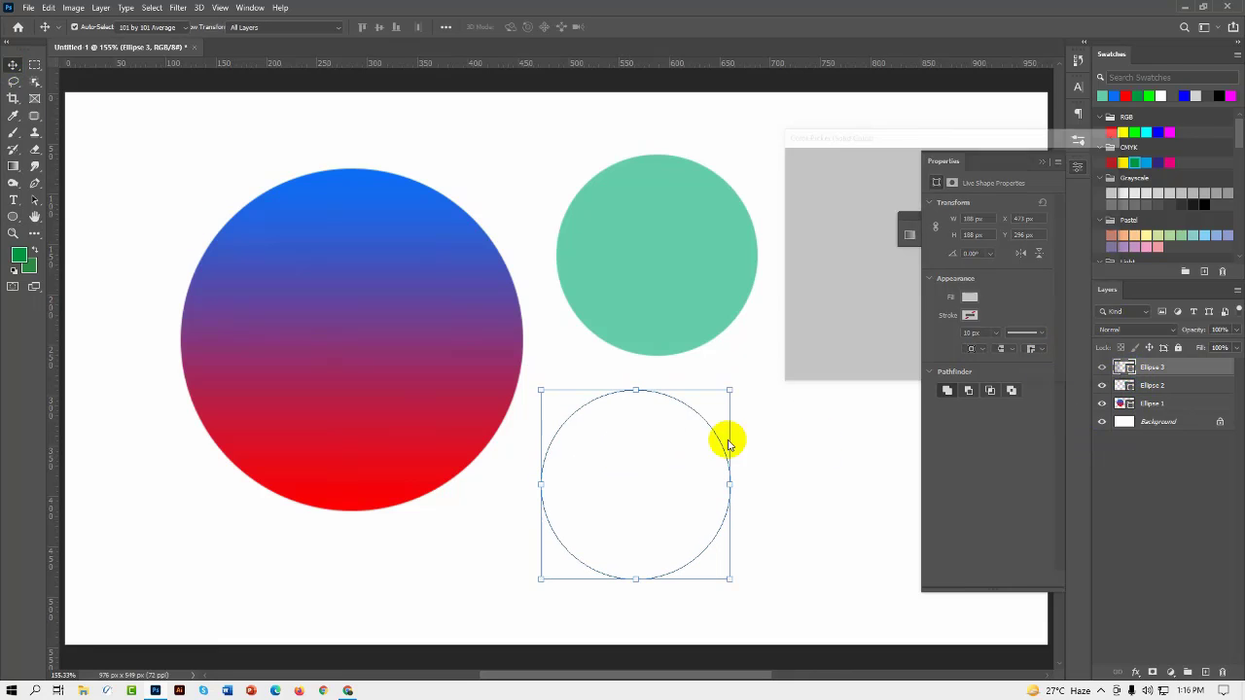
double_click(1002, 370)
type("cc6688")
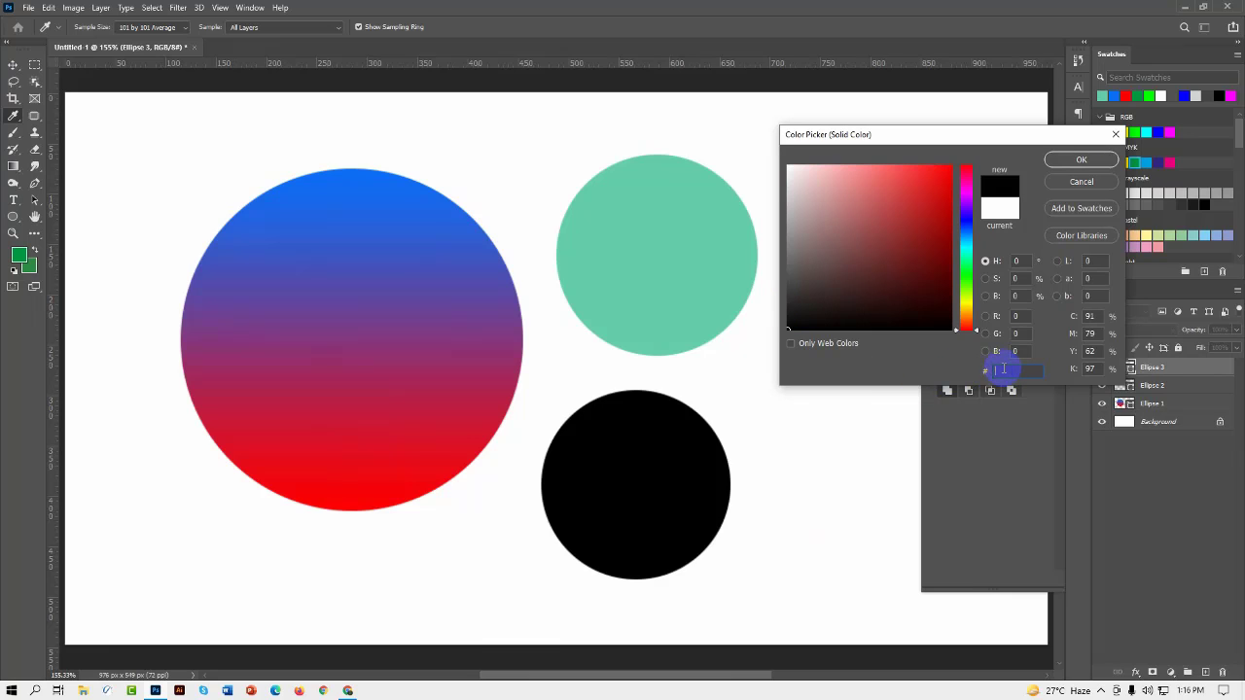
key("Return")
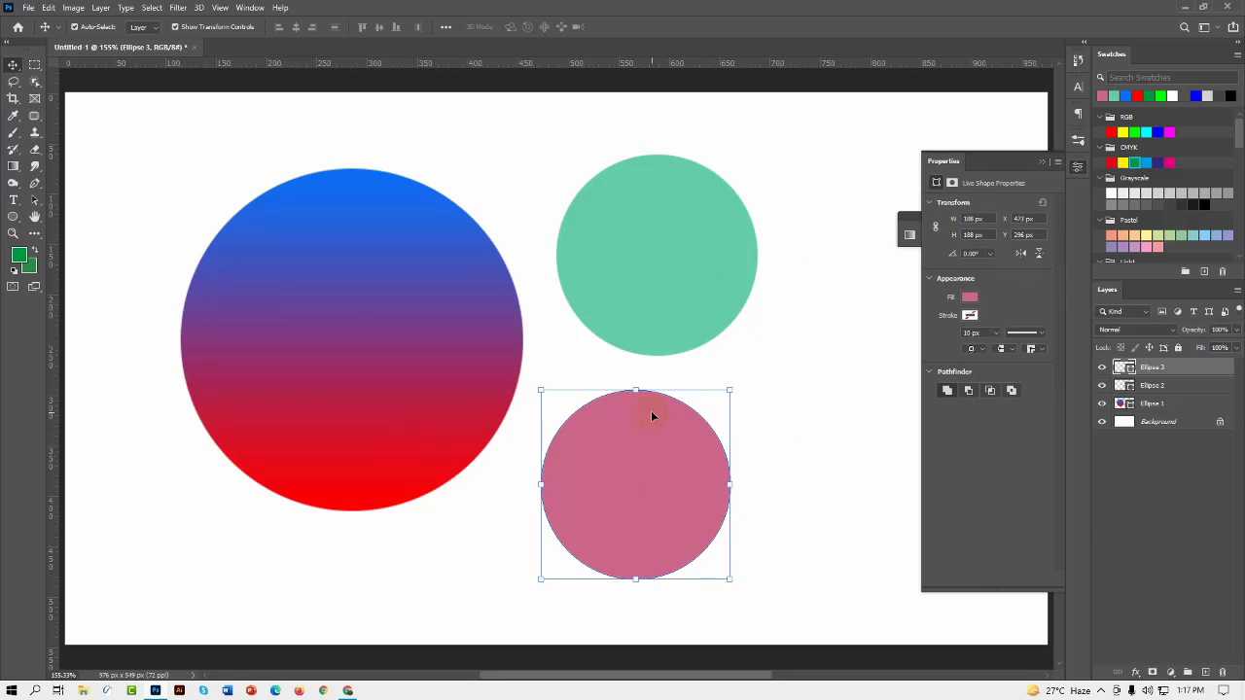
Collapse the Properties panel, move the floating Gradients panel slightly up, and zoom out to view all three circles.
left_click(1041, 163)
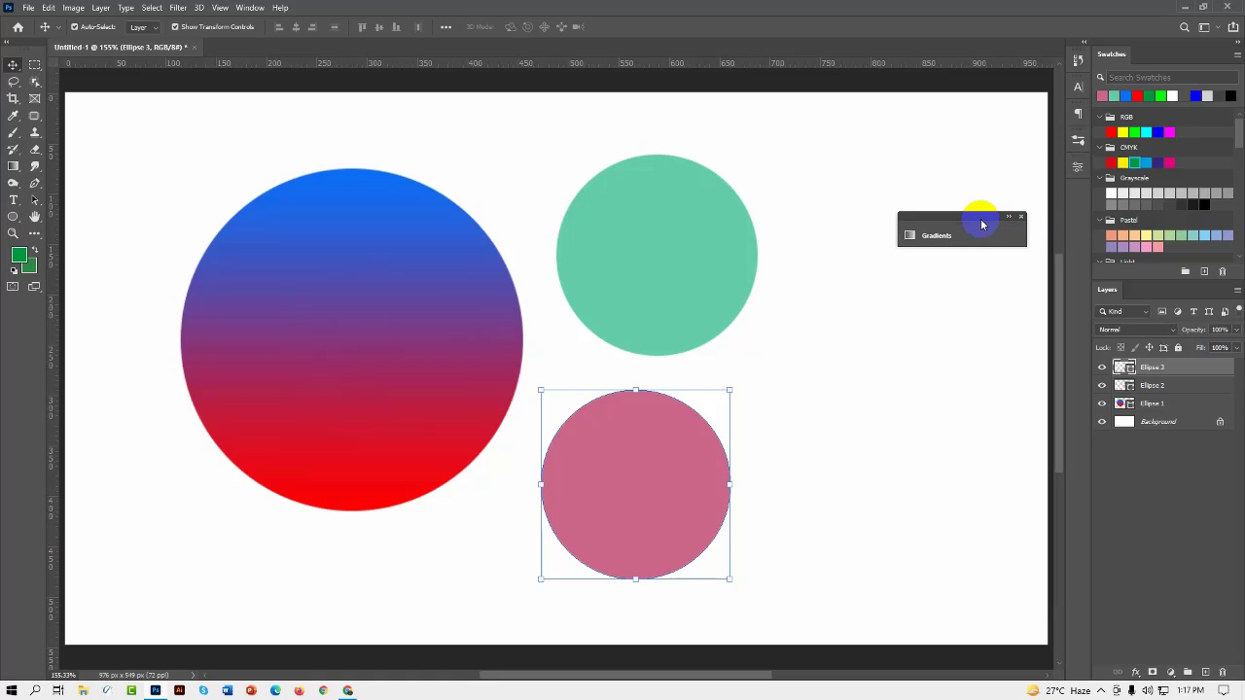
left_click_drag(978, 223, 981, 183)
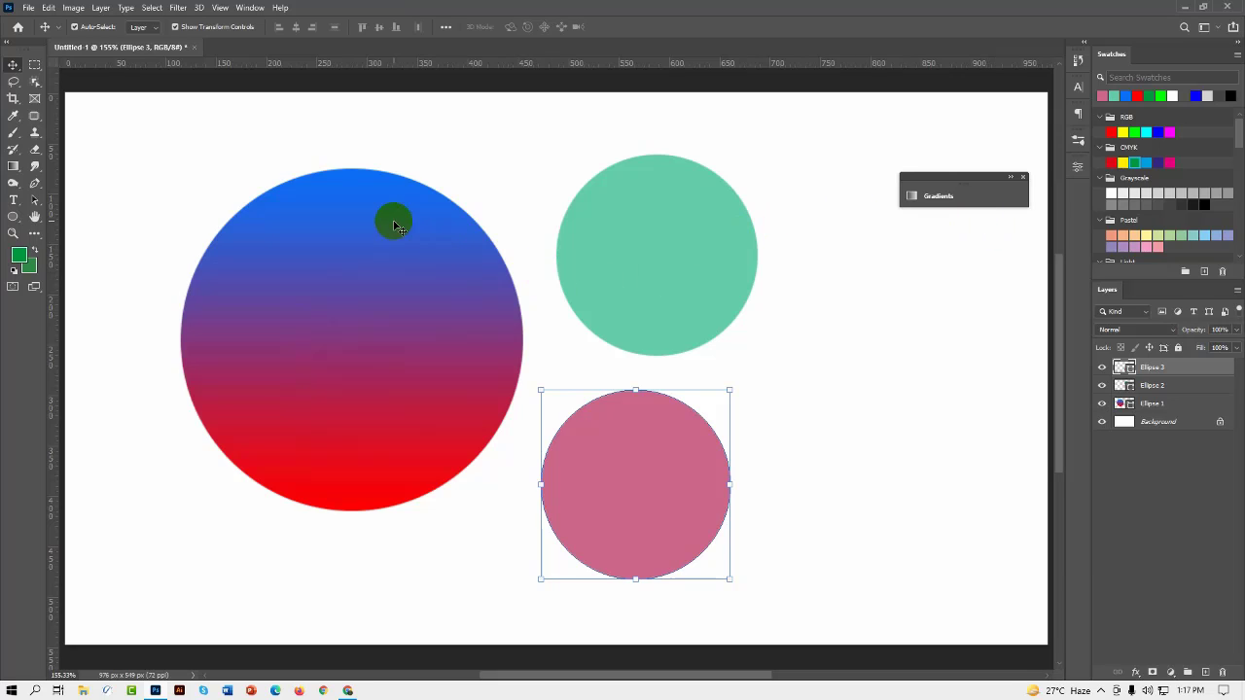
scroll(371, 283, "down", 6)
scroll(544, 321, "up", 4)
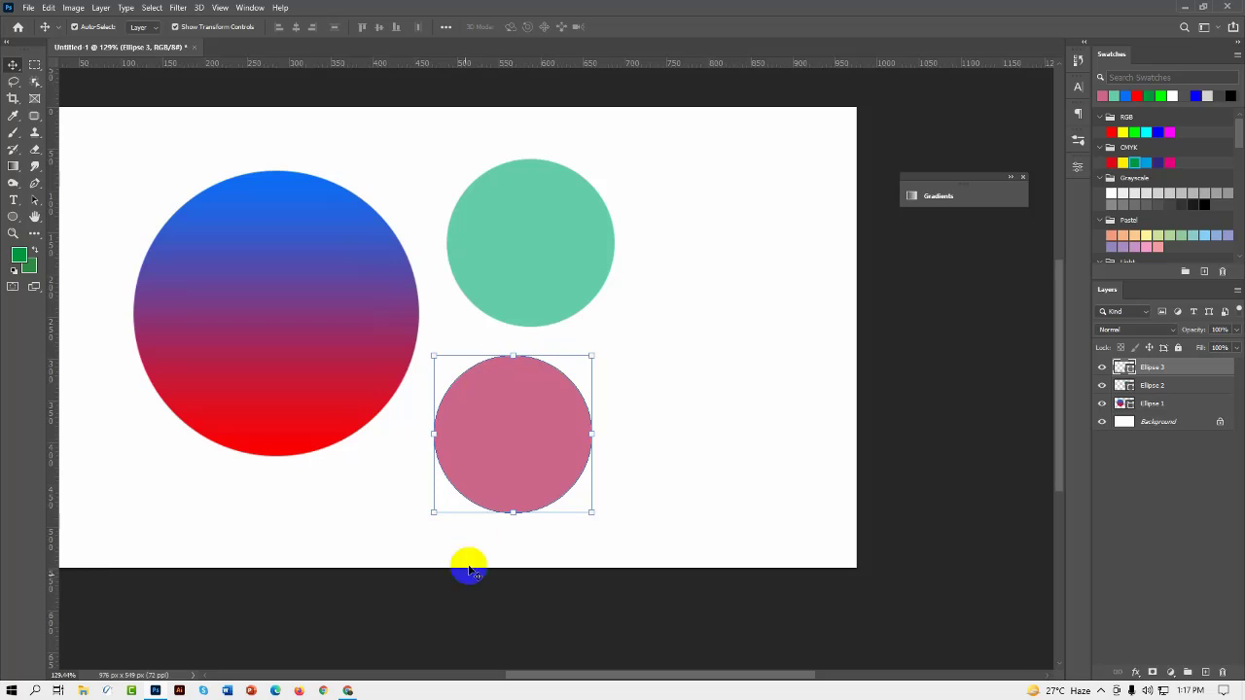
Switch to Google Chrome, search Google for "corporate design" in a new tab, and look over the image results.
left_click(347, 691)
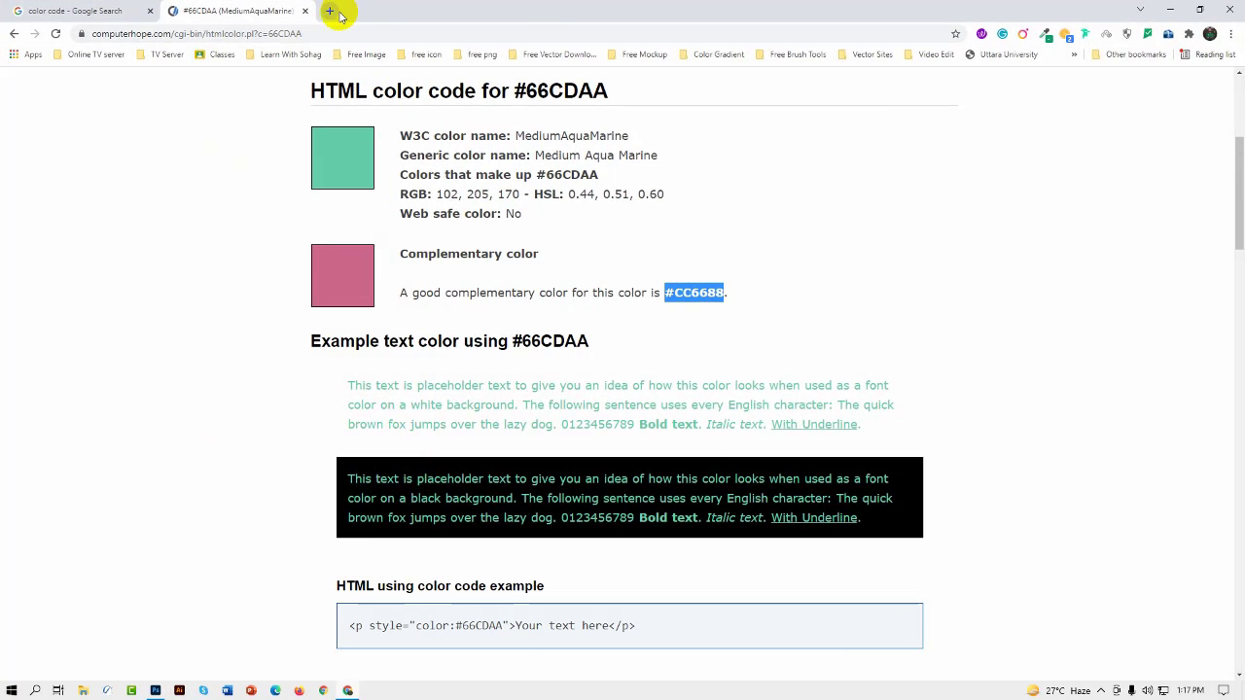
left_click(330, 12)
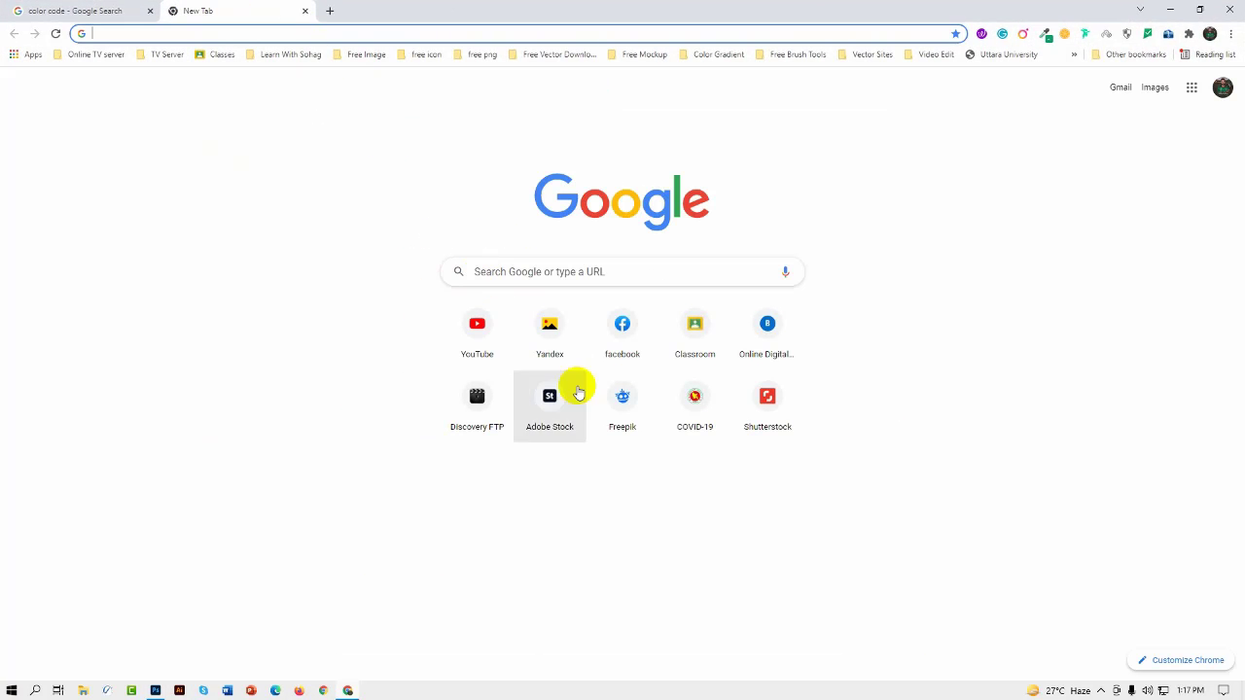
left_click(518, 270)
type("corpo")
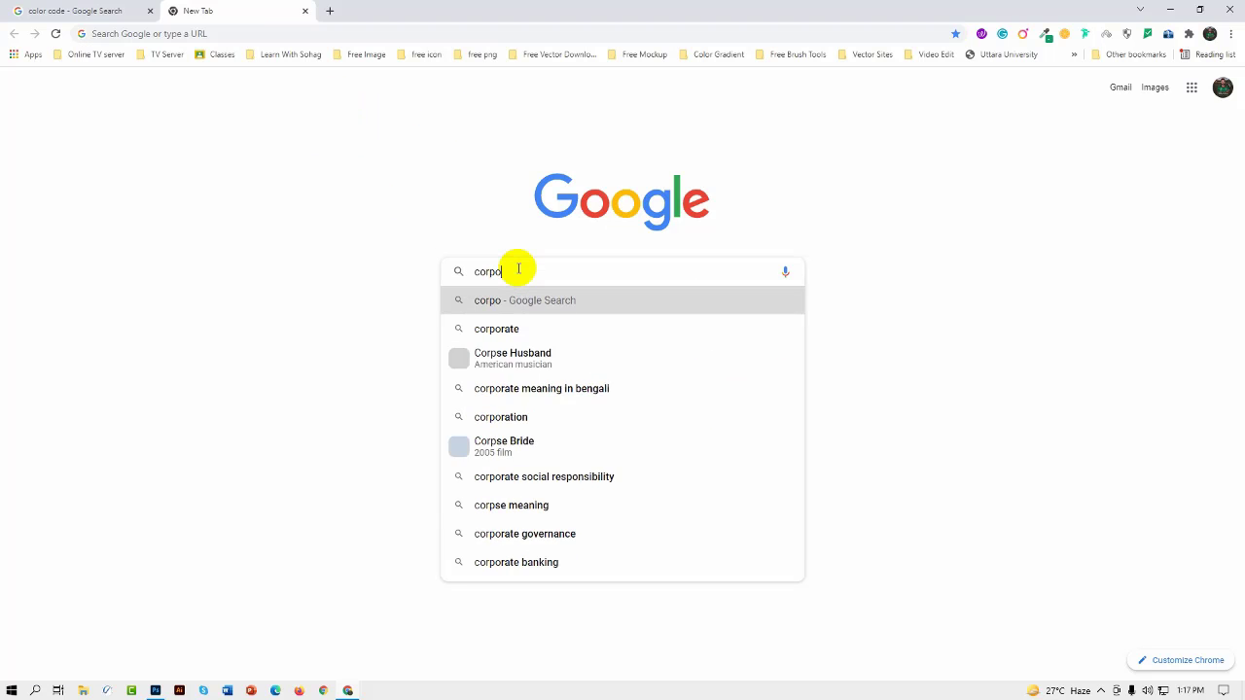
type("rate design")
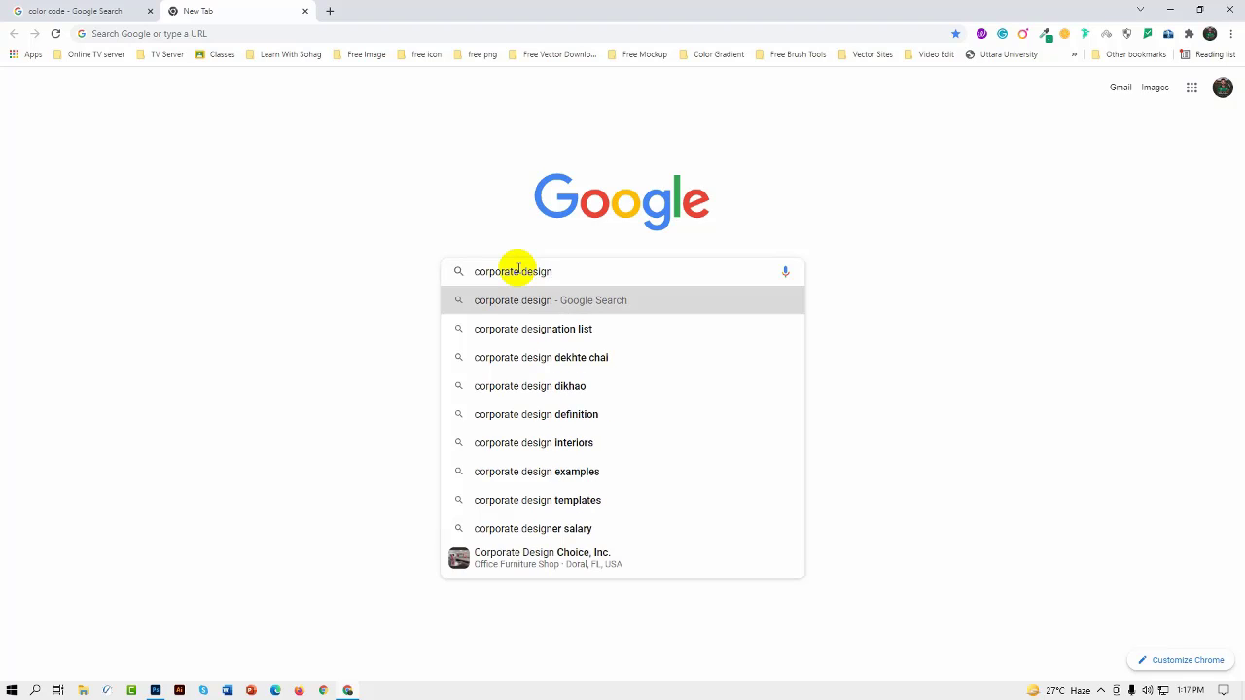
key("Return")
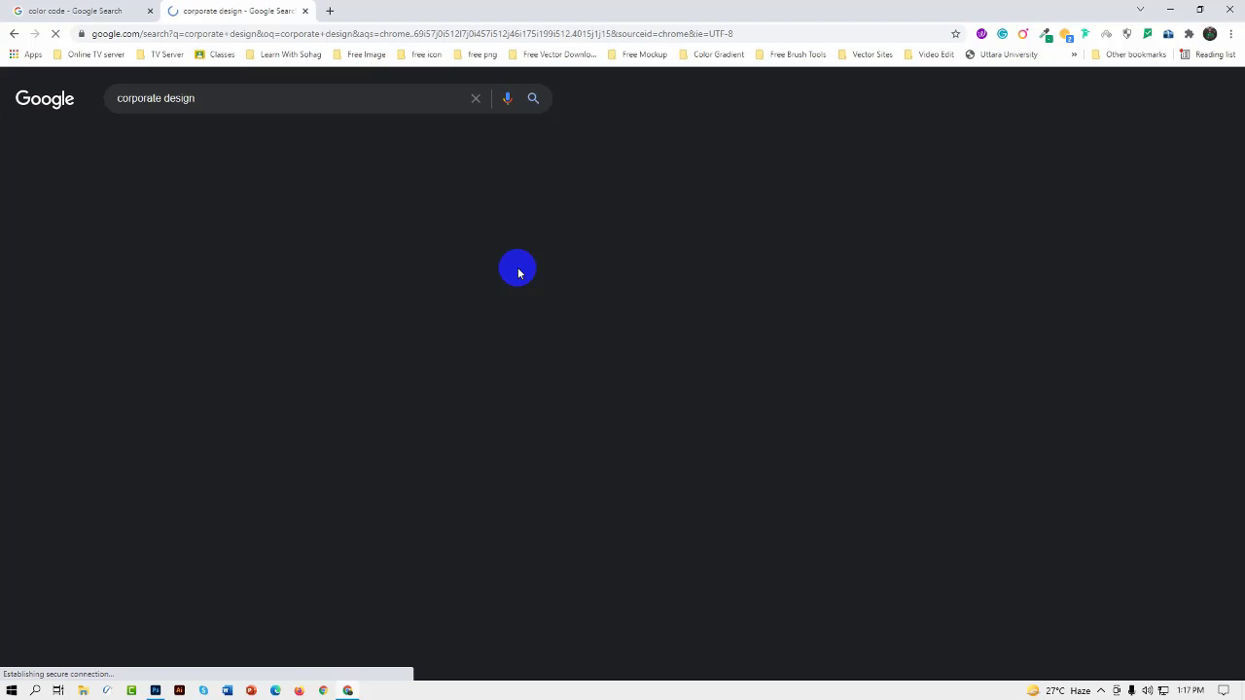
left_click(180, 138)
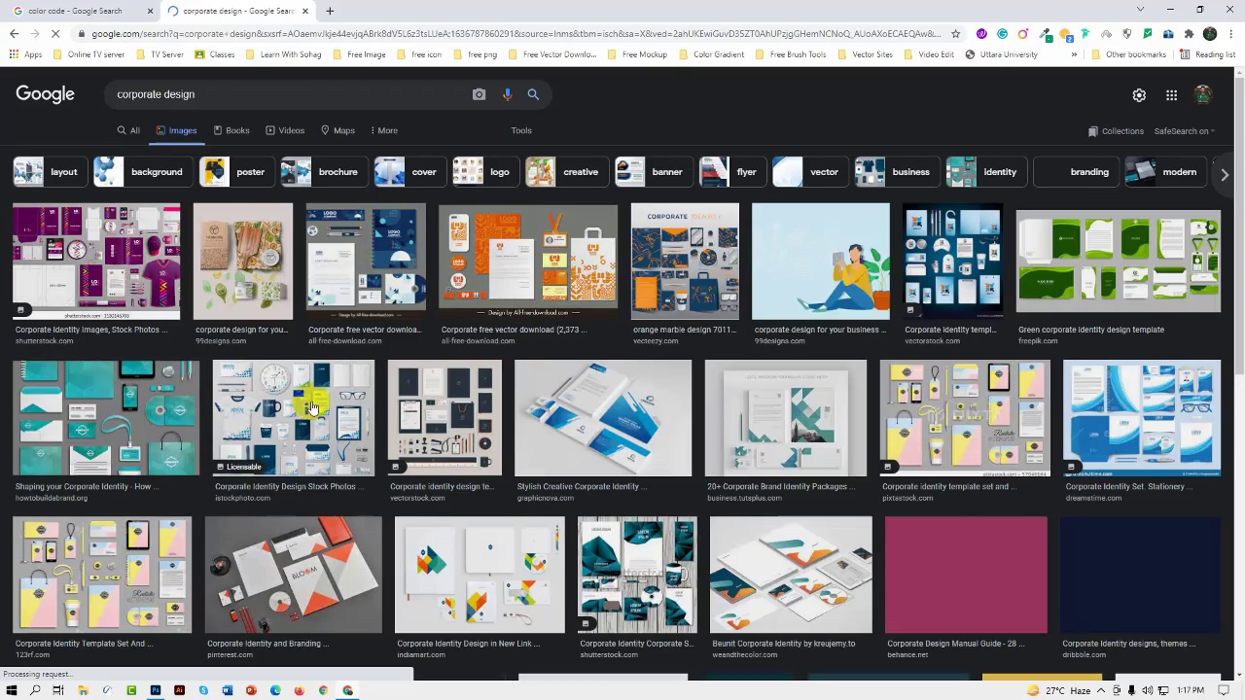
scroll(397, 372, "down", 5)
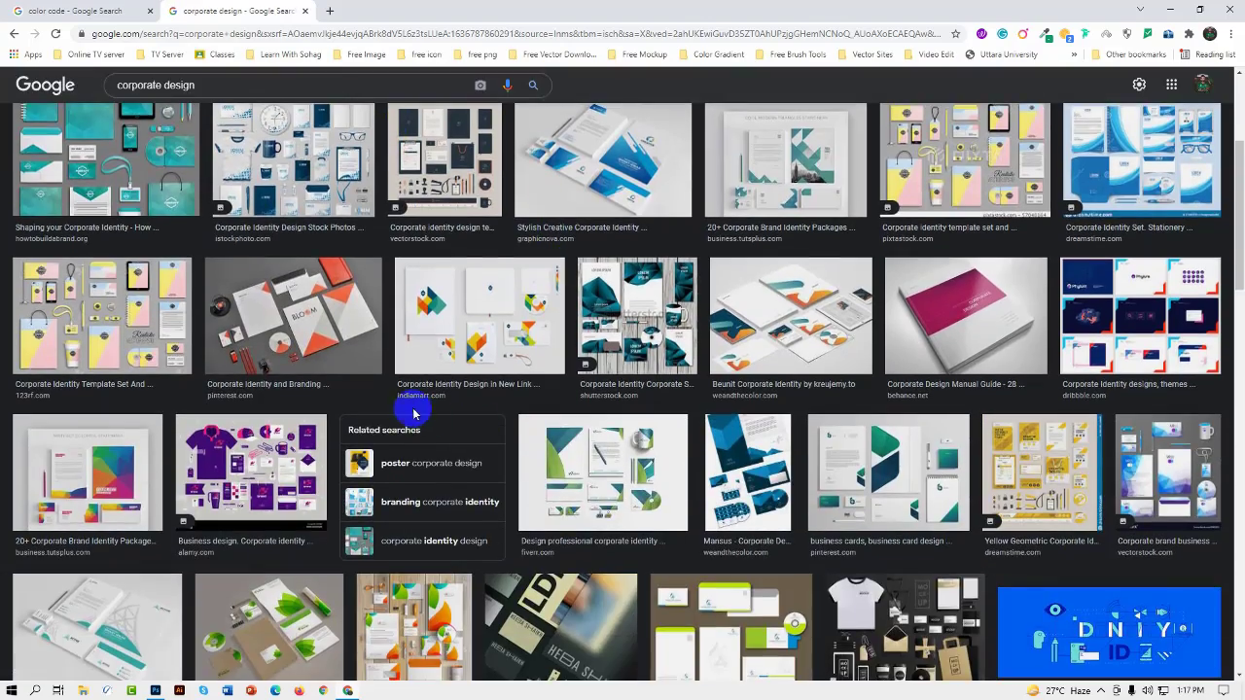
scroll(421, 393, "up", 5)
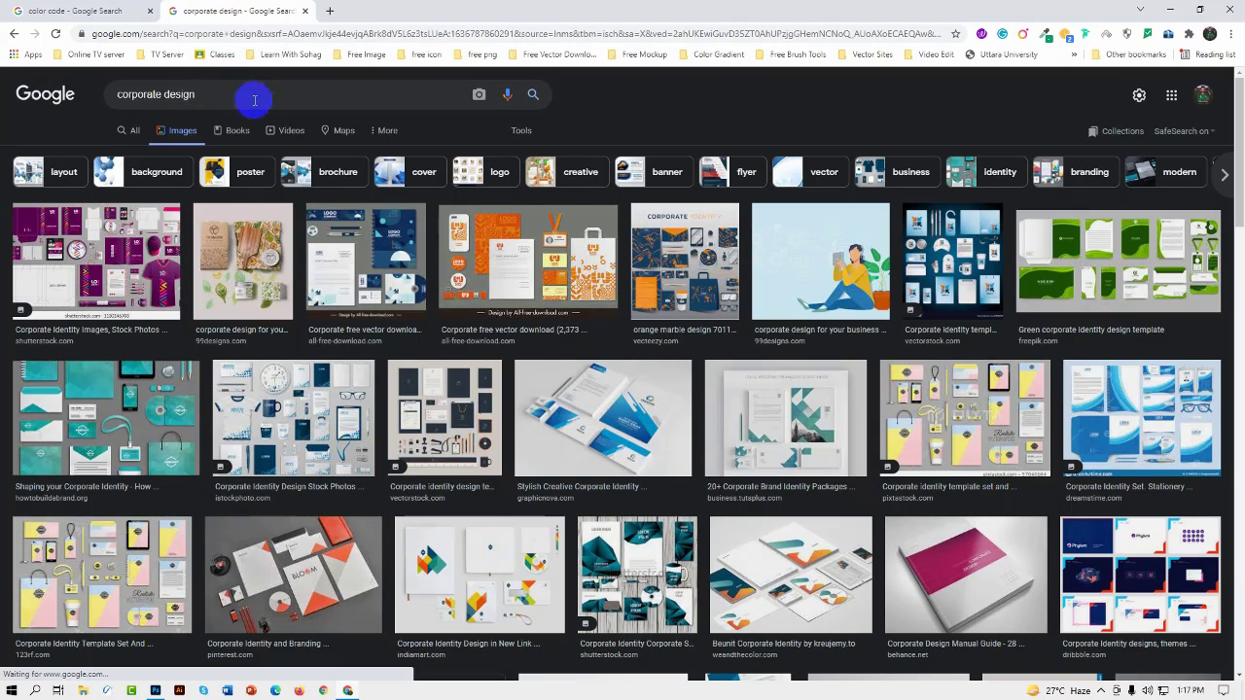
Open graphicriver.net in another new tab and go to the Brochures category of its print templates.
left_click(329, 11)
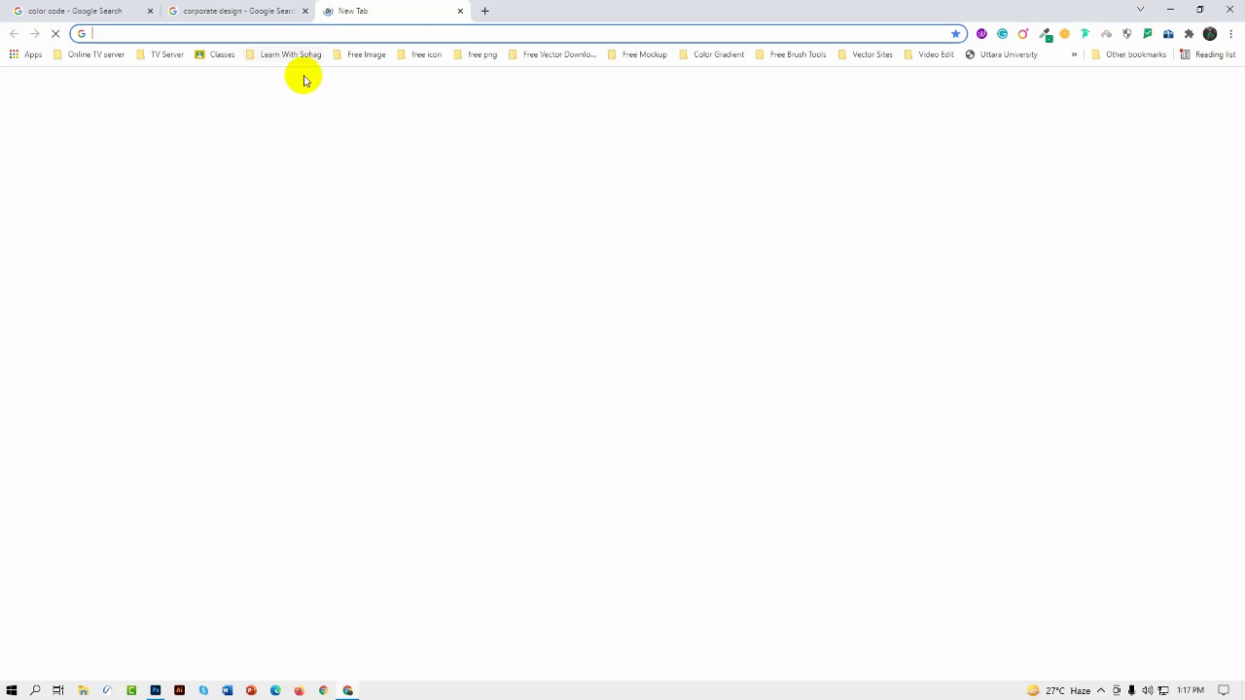
type("graphic")
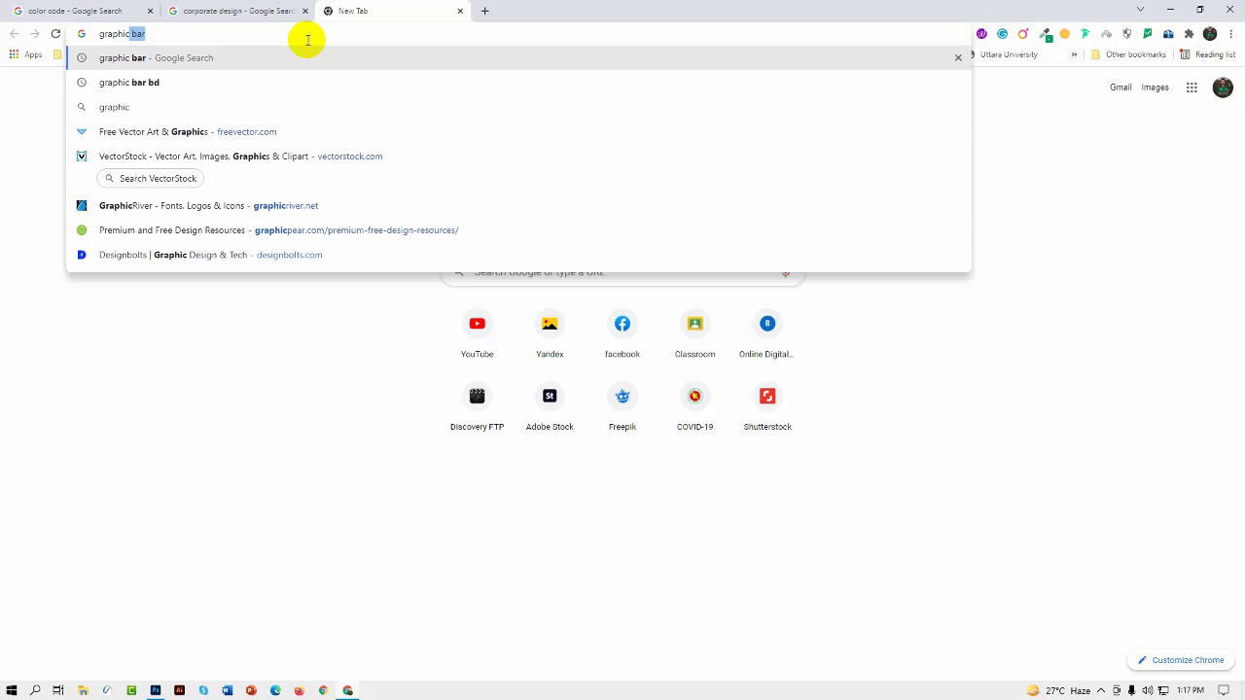
type("river.net")
key("Return")
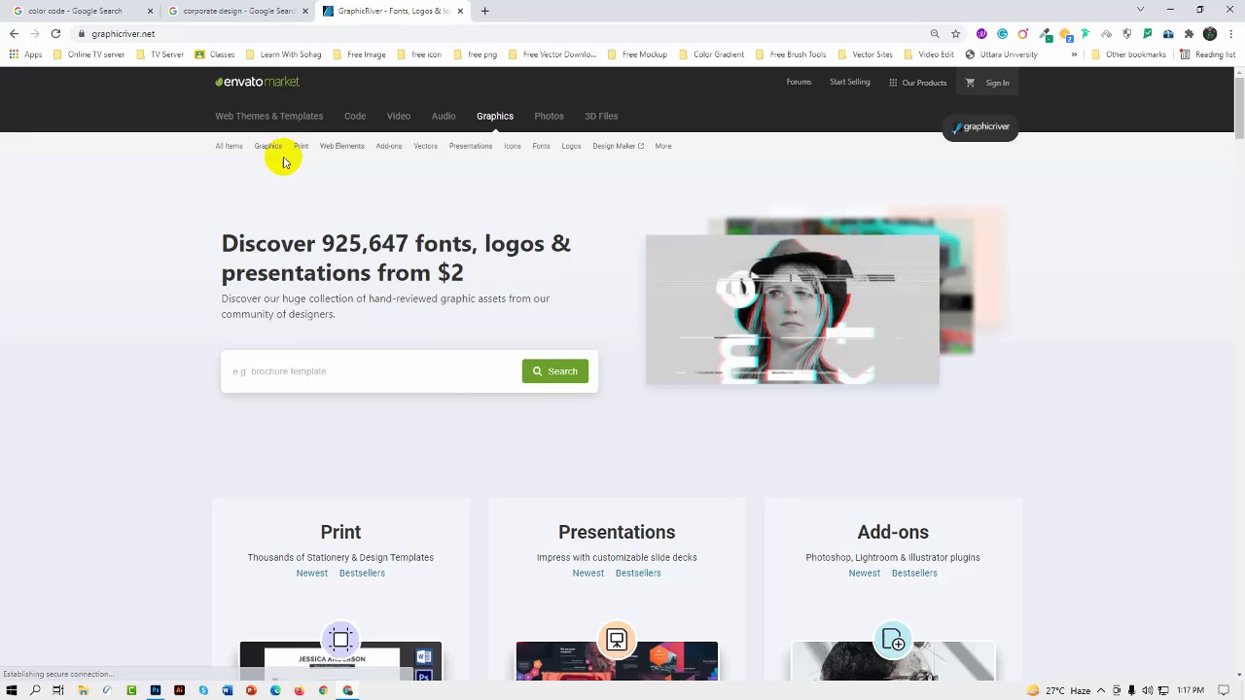
mouse_move(300, 147)
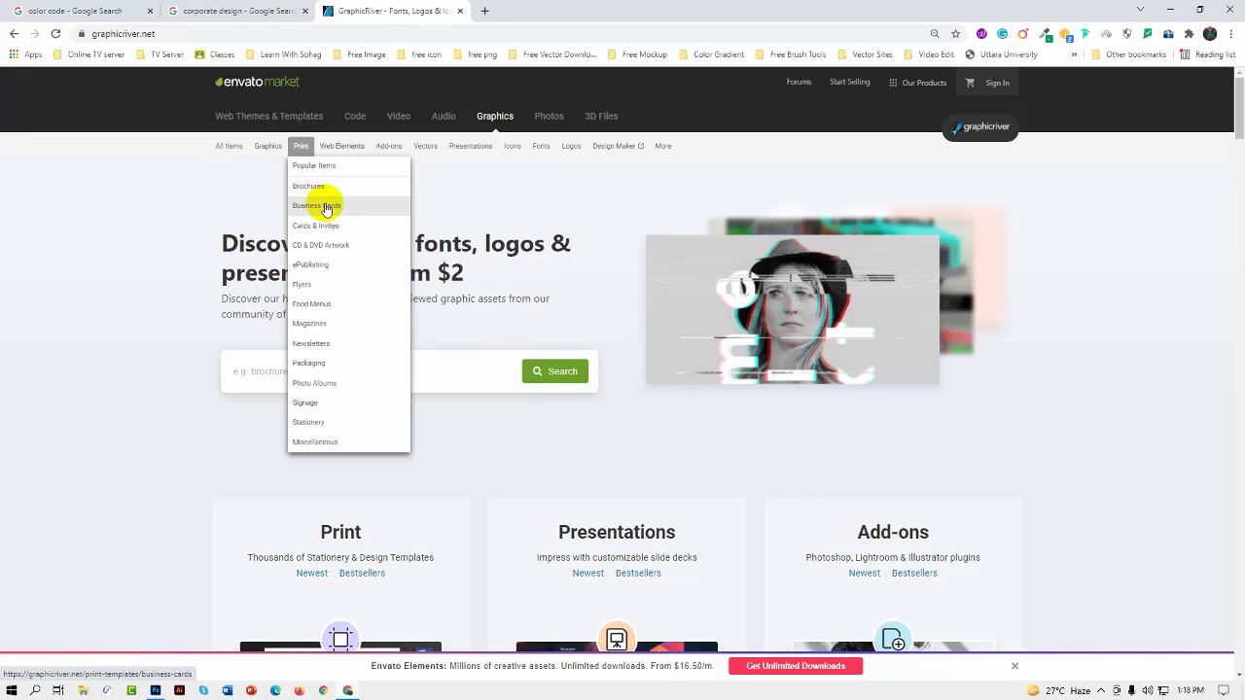
left_click(309, 186)
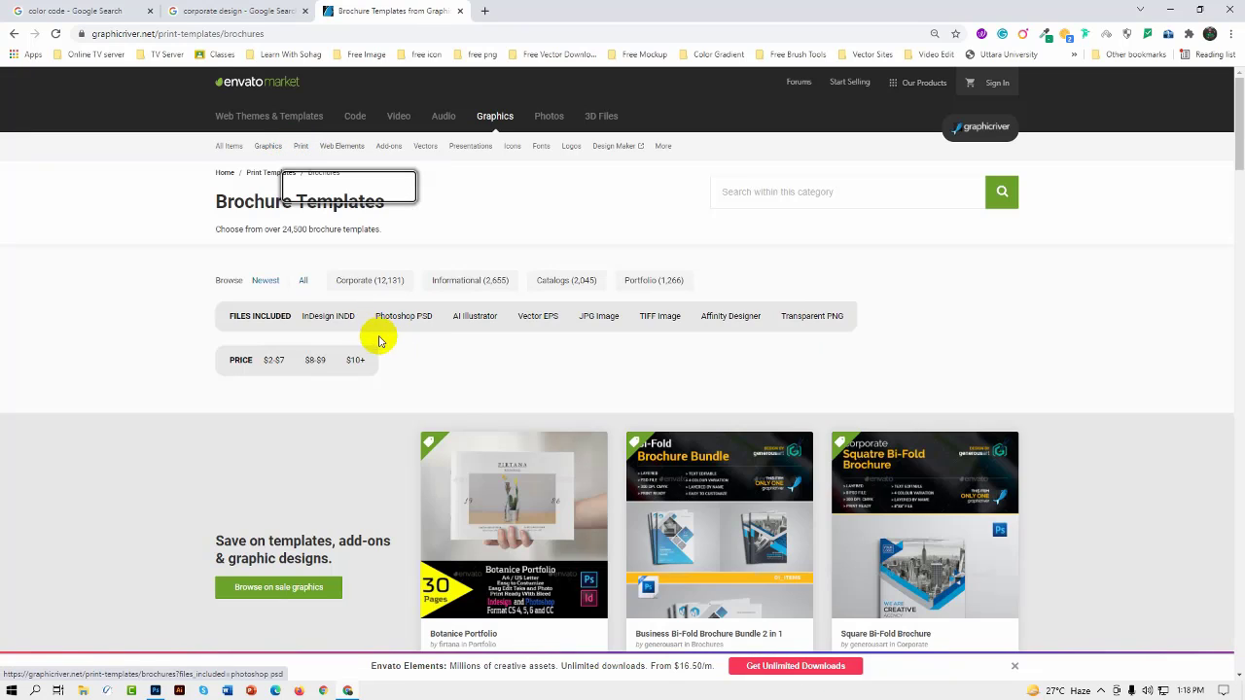
Browse the brochure templates on GraphicRiver to examine the color combinations used in corporate and trifold designs.
scroll(508, 399, "down", 1)
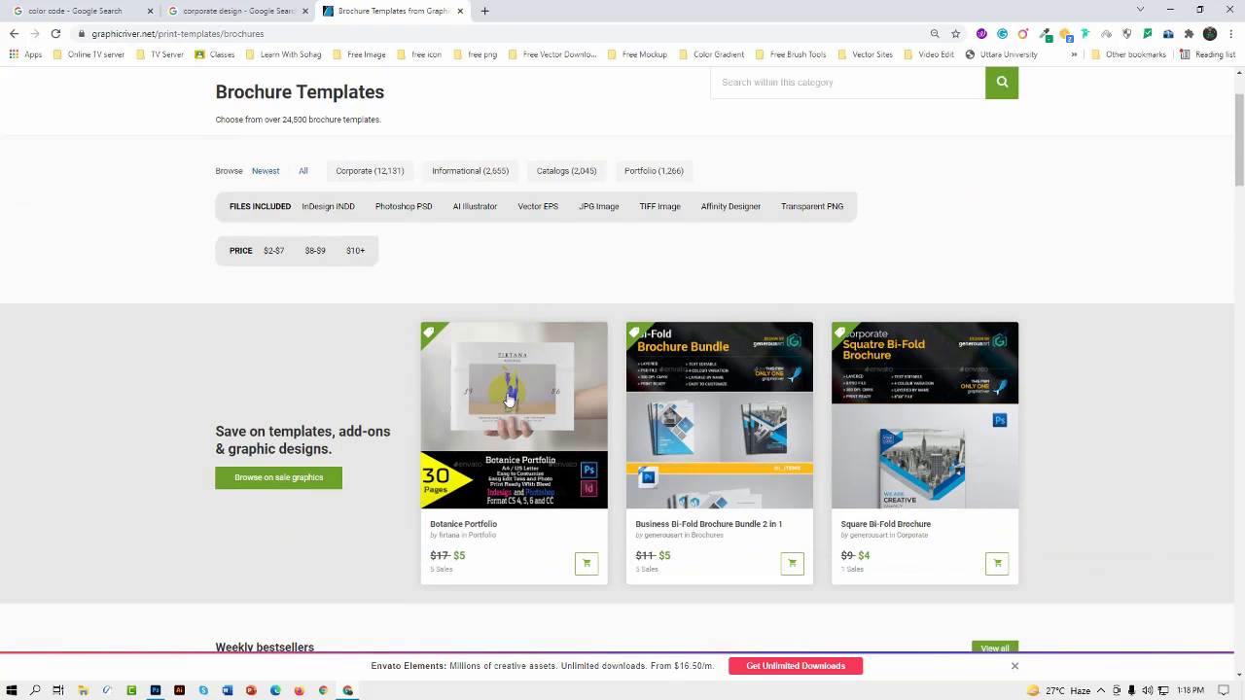
scroll(598, 363, "down", 4)
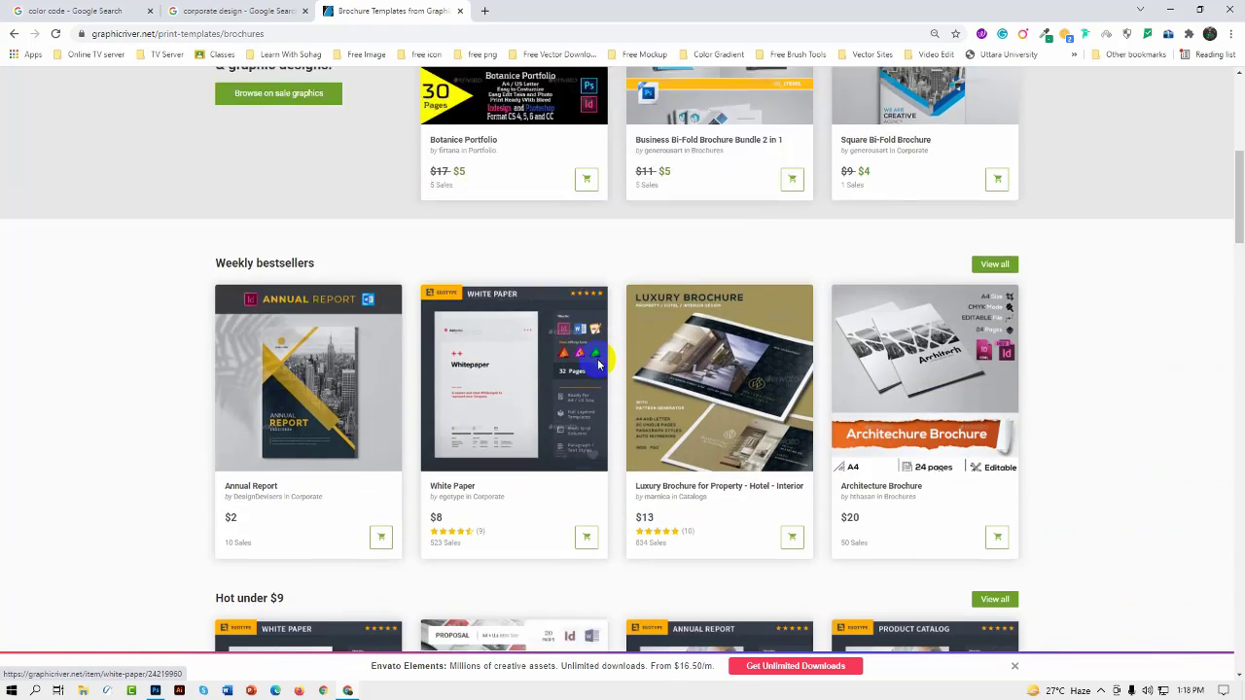
scroll(598, 364, "down", 20)
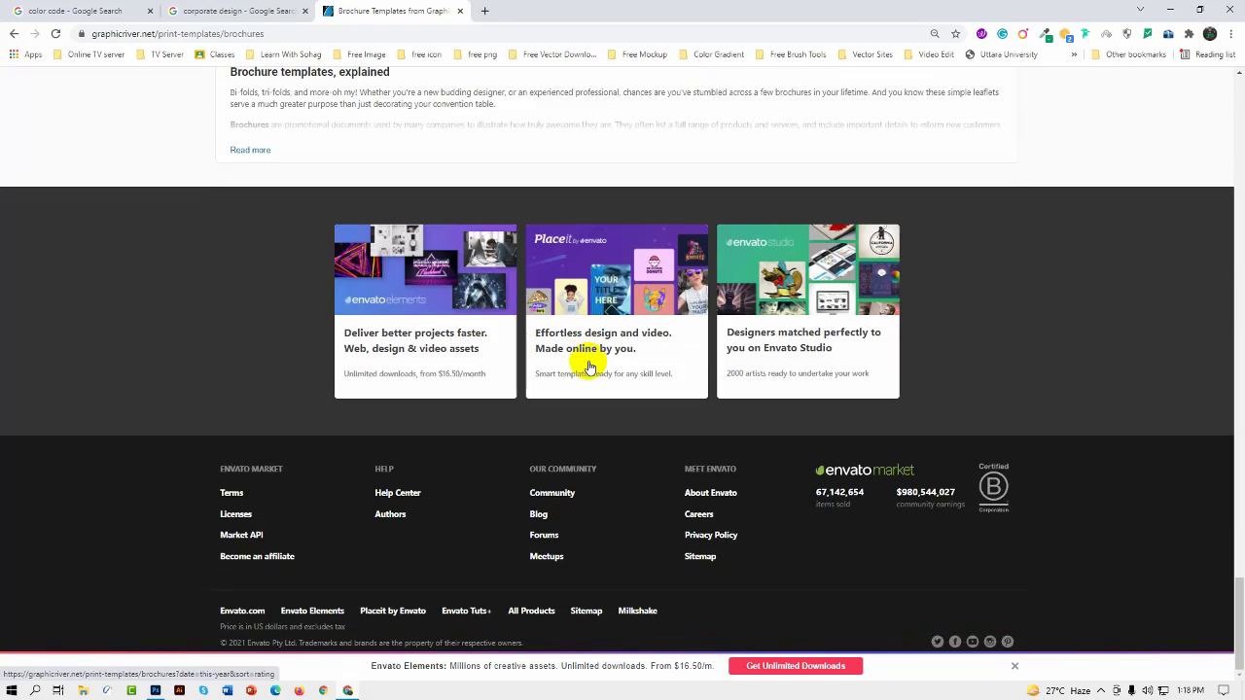
scroll(588, 367, "up", 20)
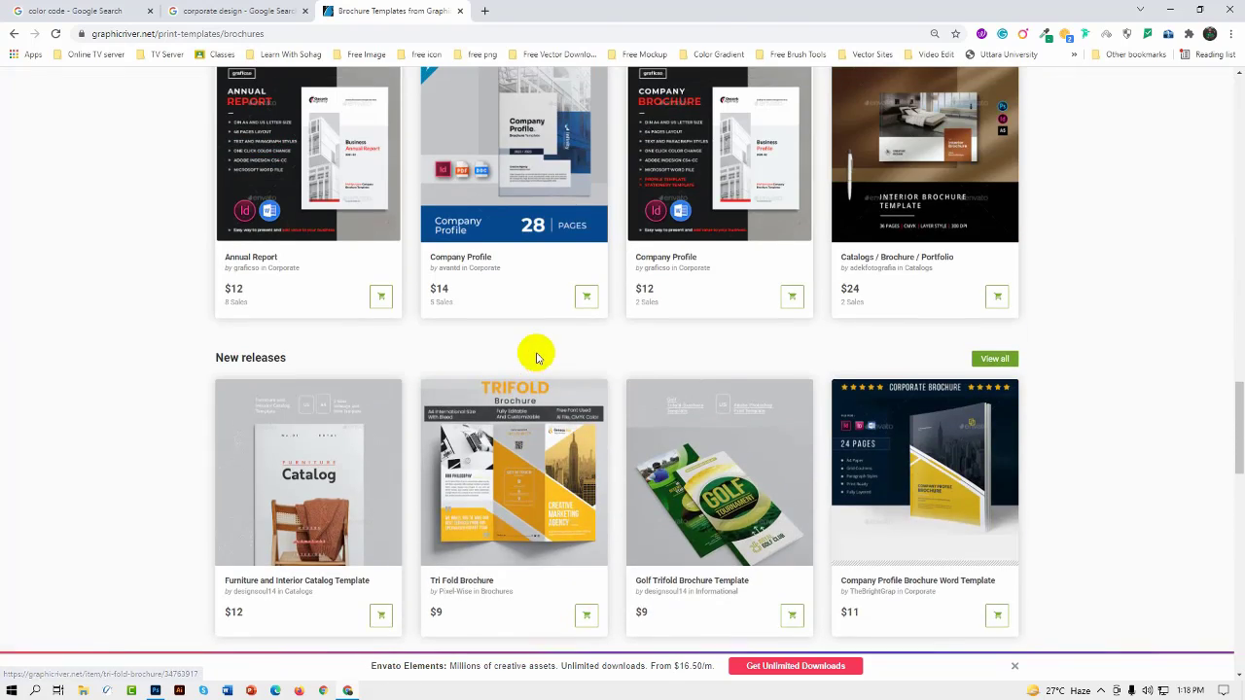
scroll(536, 357, "up", 1)
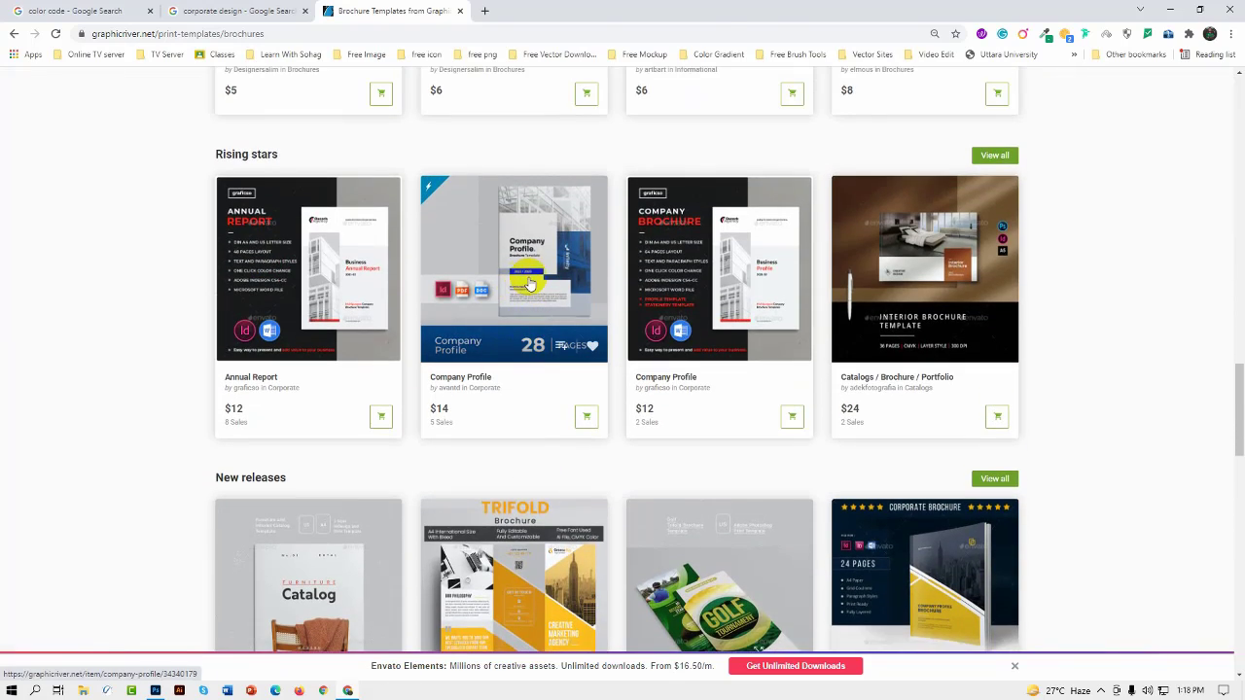
scroll(481, 380, "up", 2)
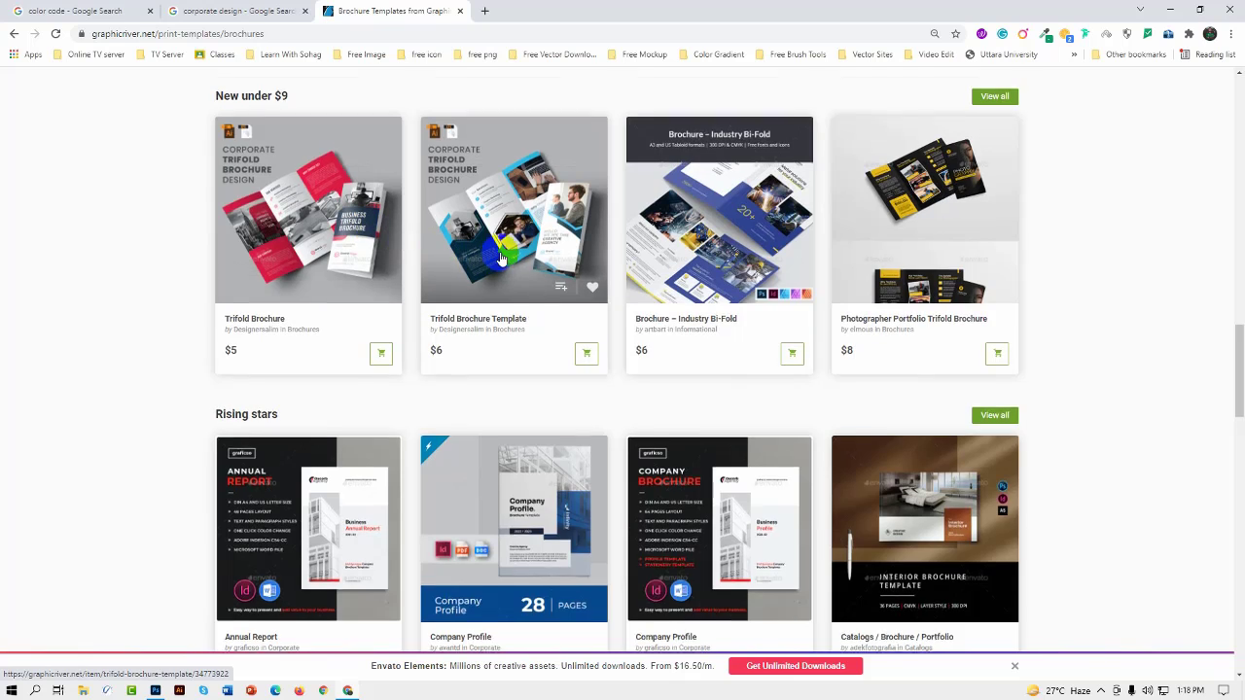
scroll(519, 413, "up", 1)
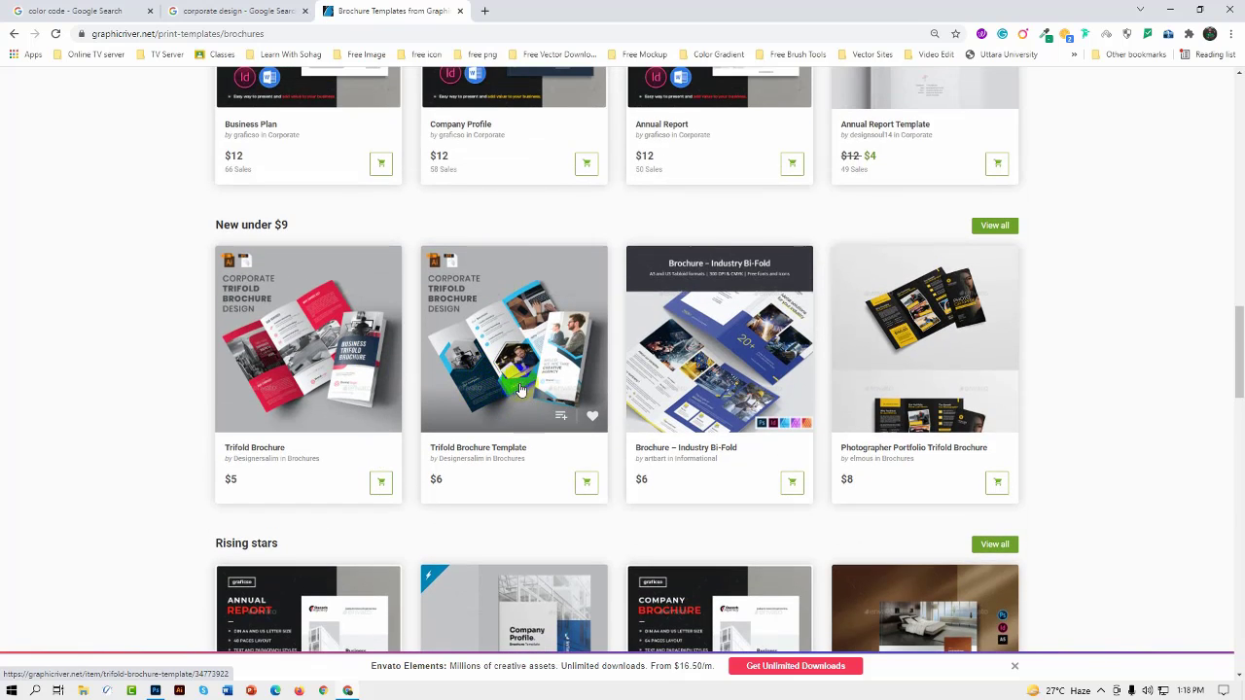
scroll(526, 379, "up", 2)
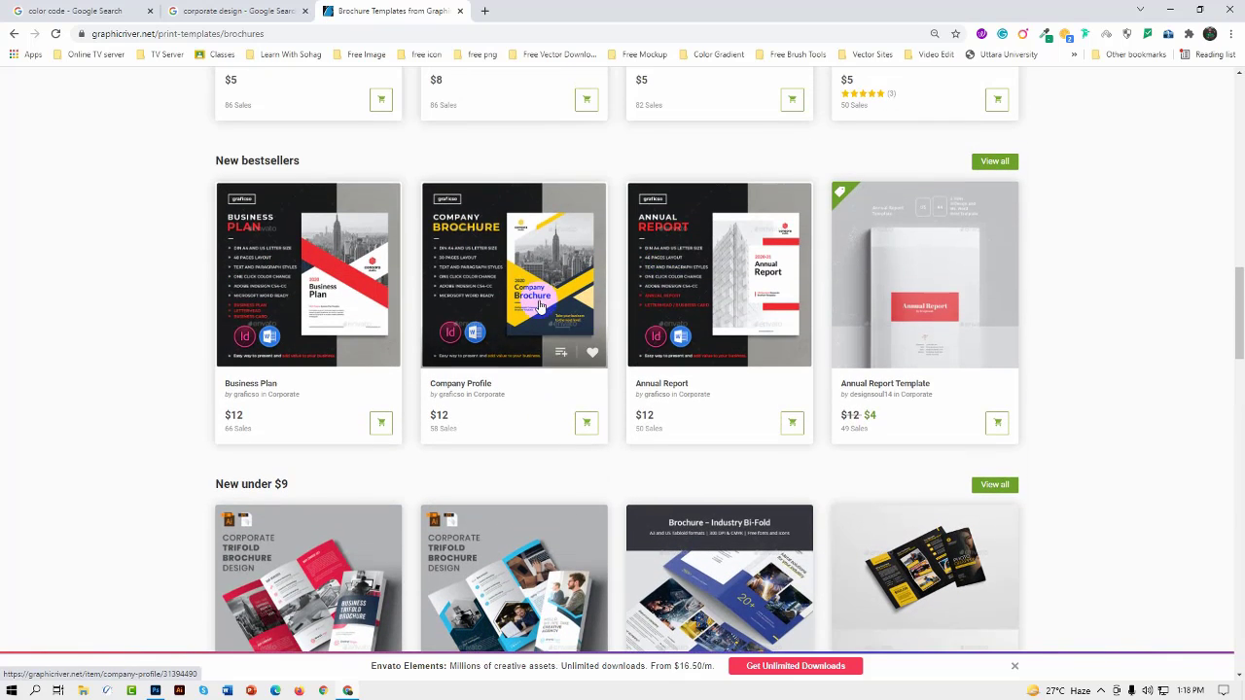
scroll(556, 327, "up", 9)
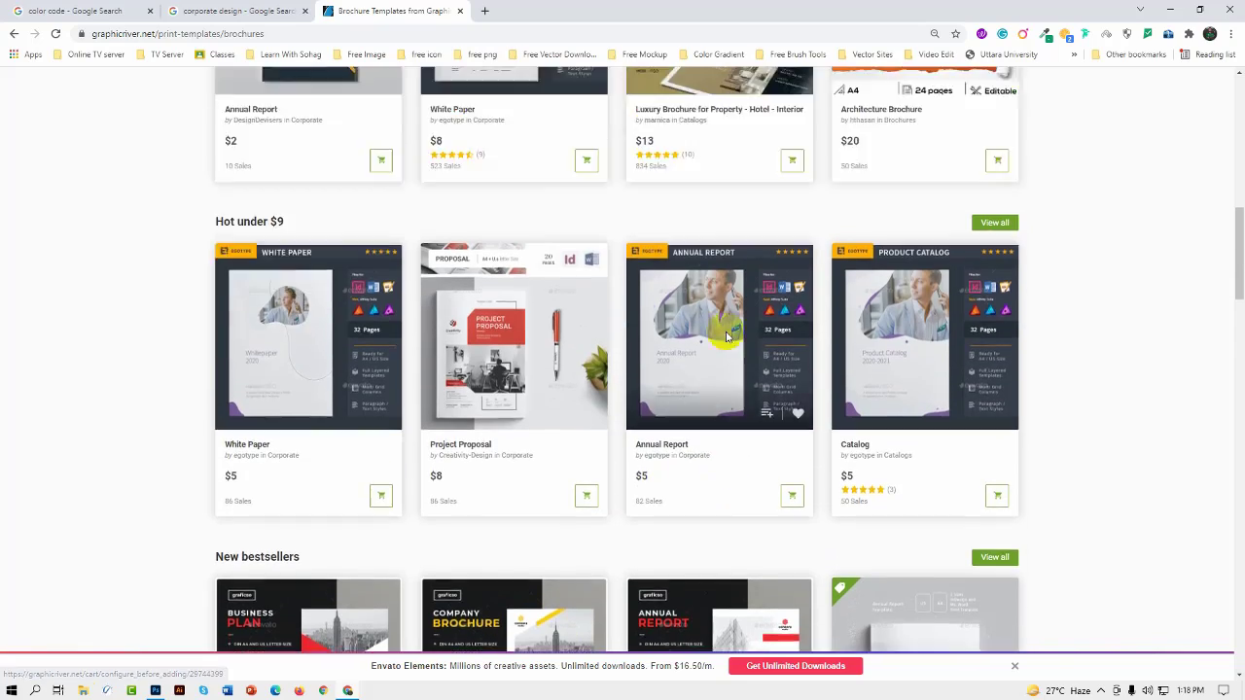
scroll(595, 346, "down", 4)
scroll(595, 345, "down", 10)
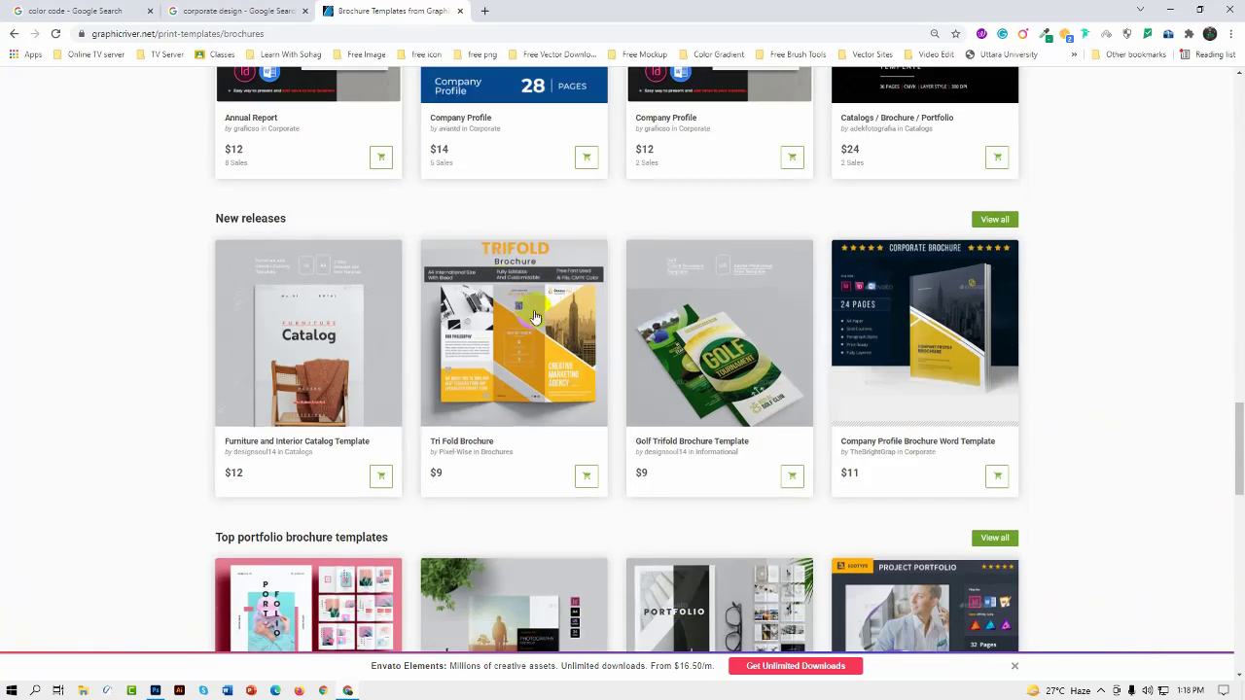
Minimize the browser to return to Photoshop and view the whole canvas with the three circles at 100%.
left_click(1170, 9)
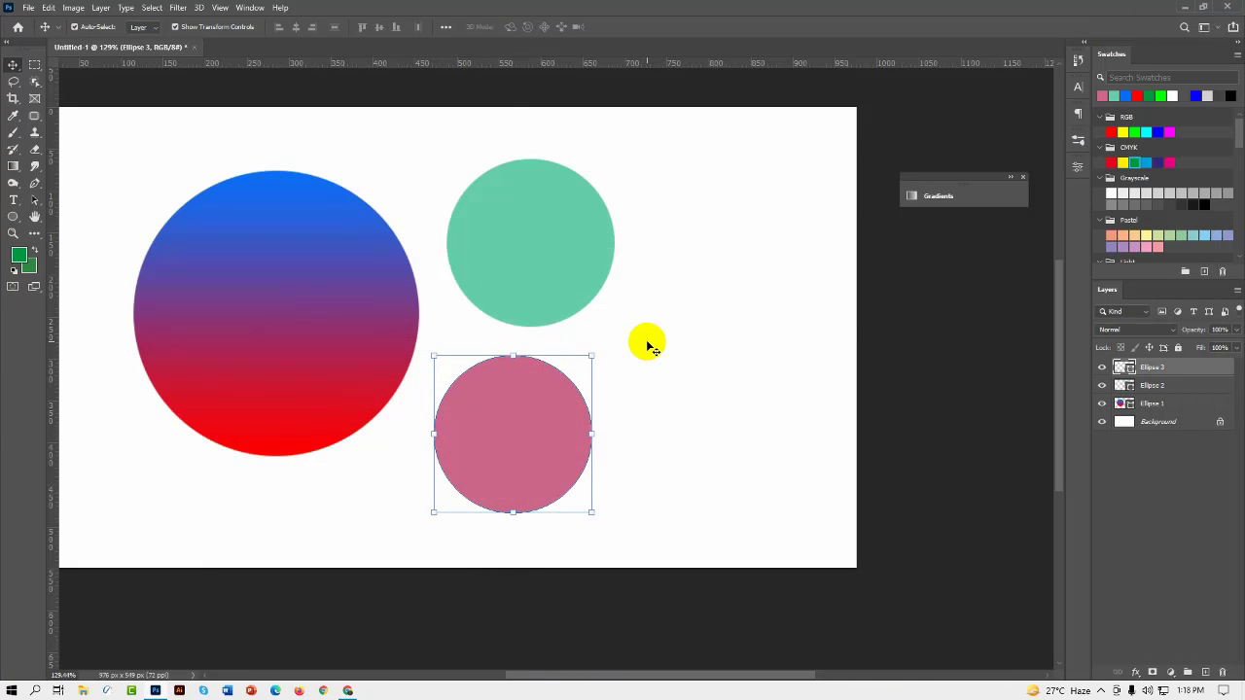
scroll(650, 346, "up", 2)
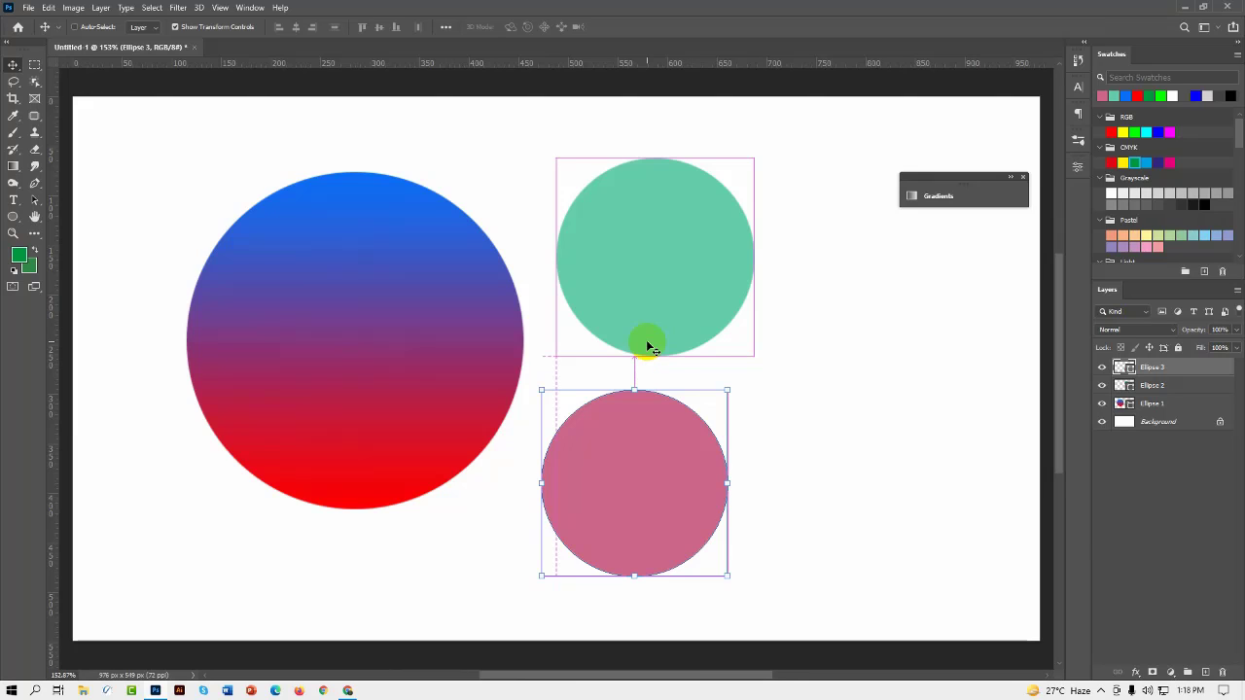
scroll(650, 346, "down", 5)
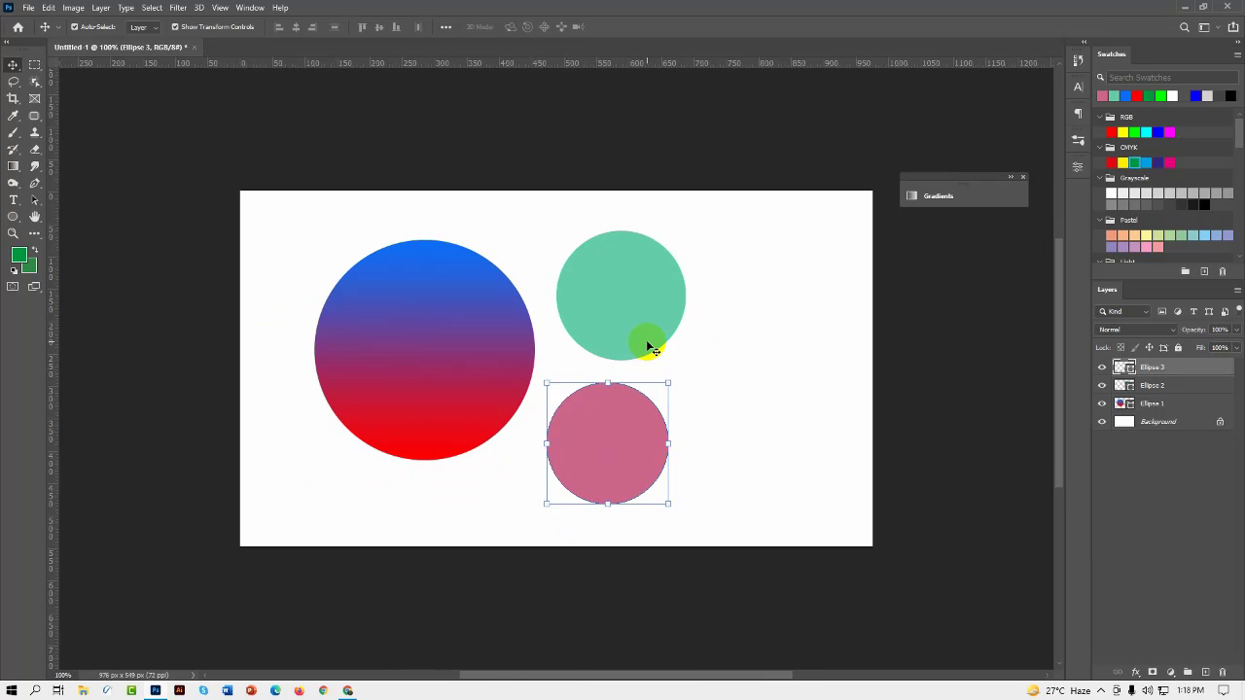